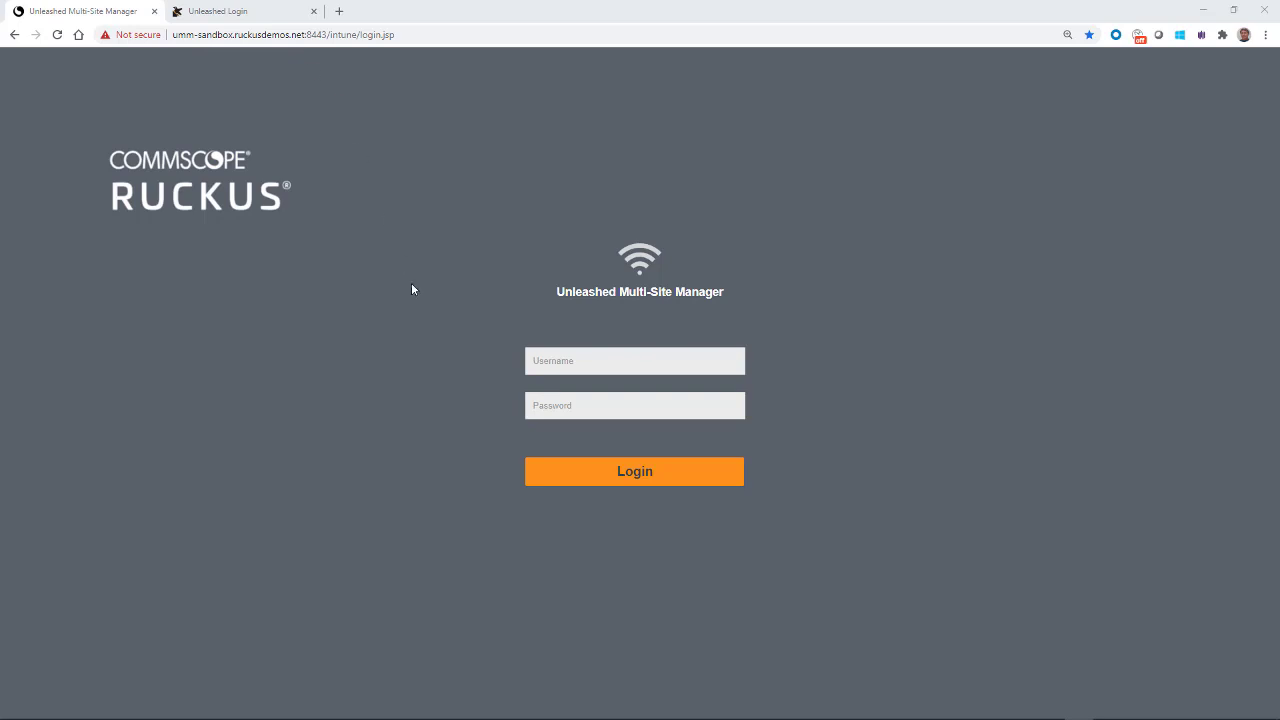
# Step: Sign in with the account e-mail and password, then expand and collapse the trial-license warning
pyautogui.click(551, 362)
pyautogui.press('Tab')
pyautogui.write('*************')
pyautogui.click(629, 476)
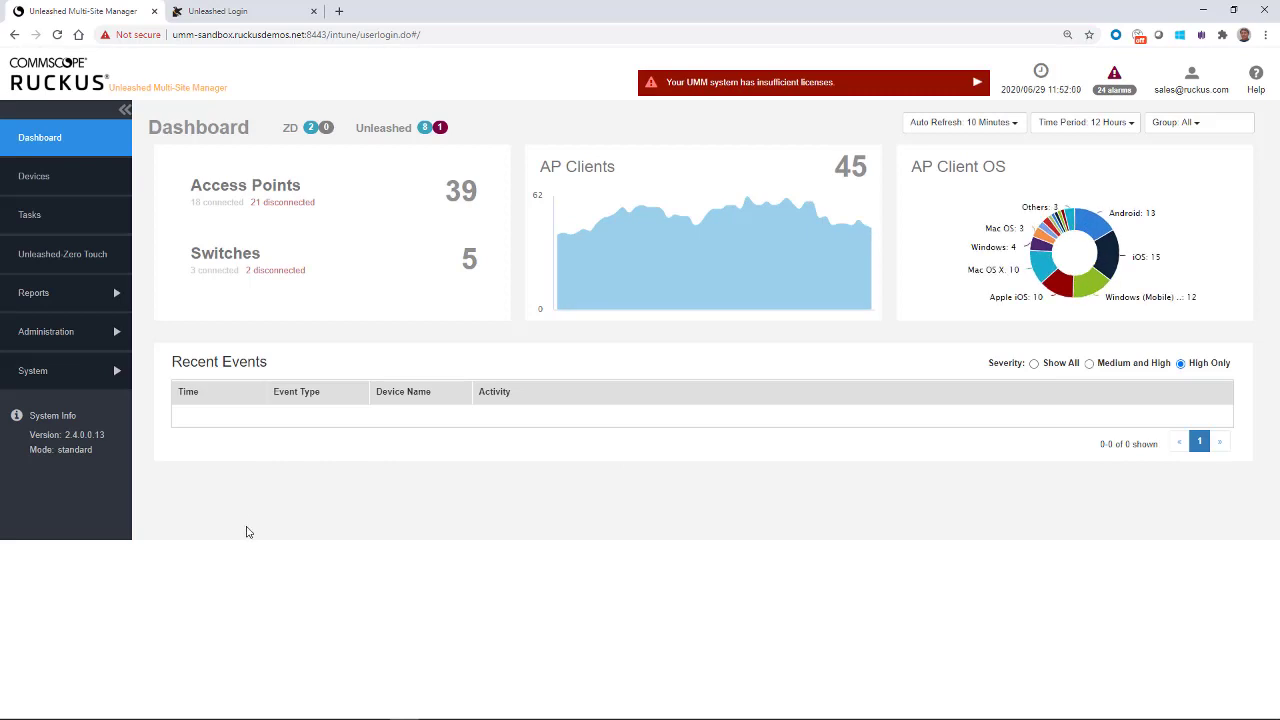
pyautogui.click(975, 86)
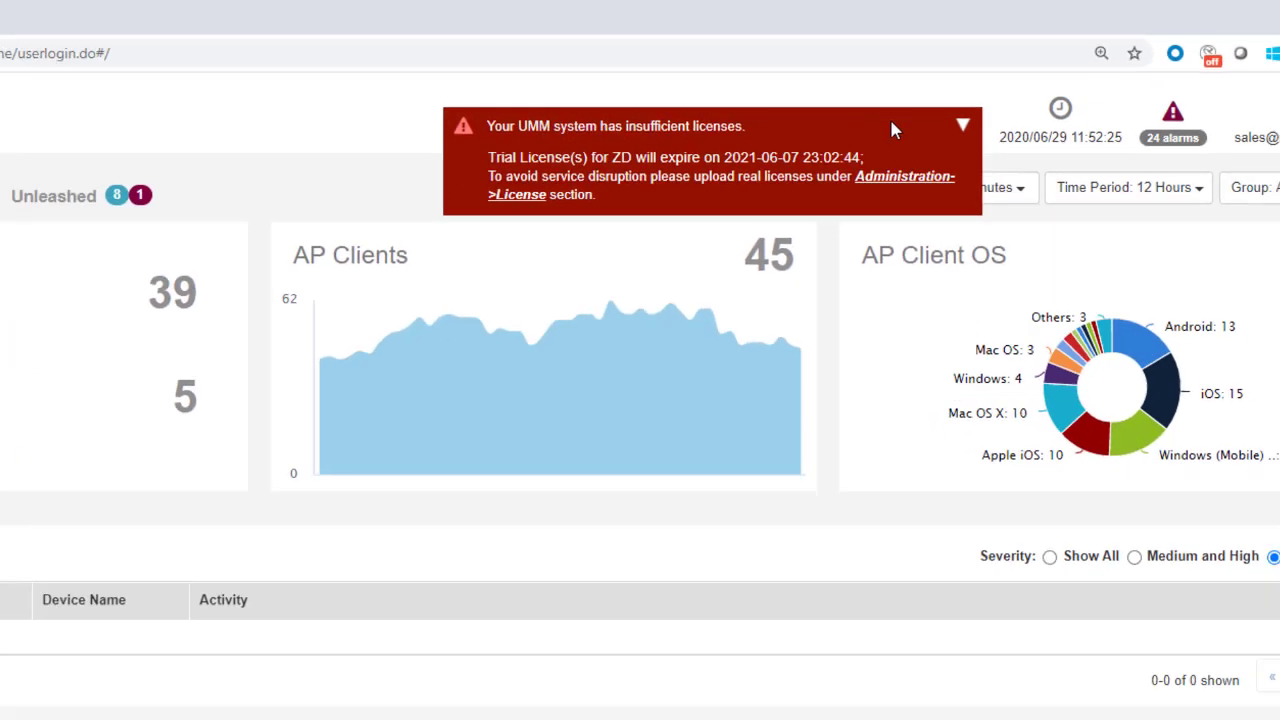
pyautogui.click(839, 185)
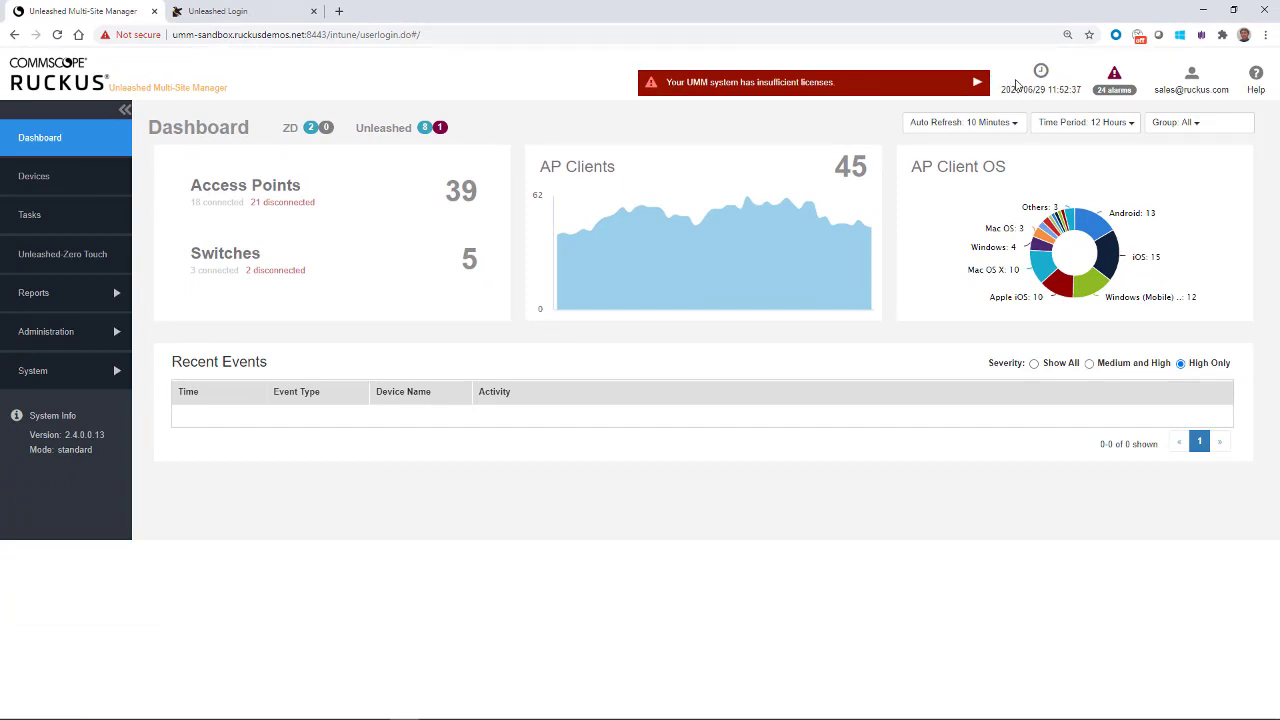
# Step: Open the active alarms list and check its Severity filter choices
pyautogui.click(1115, 92)
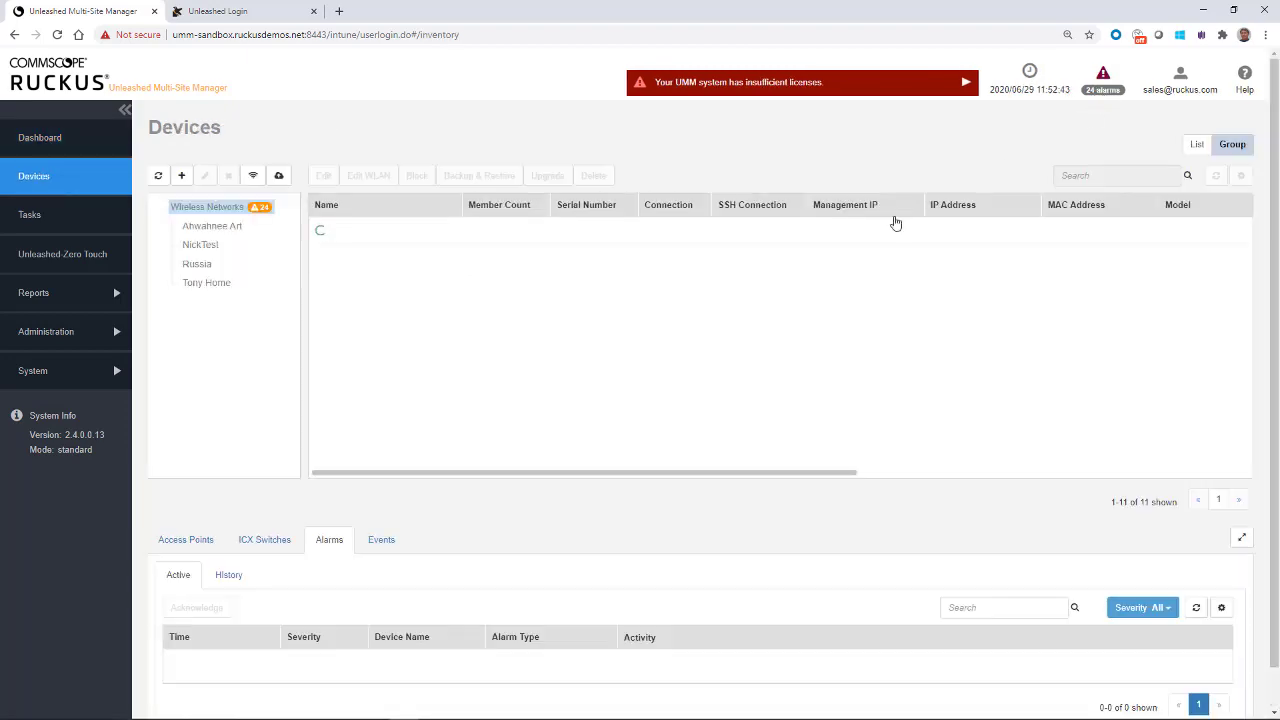
pyautogui.scroll(-3, 530, 585)
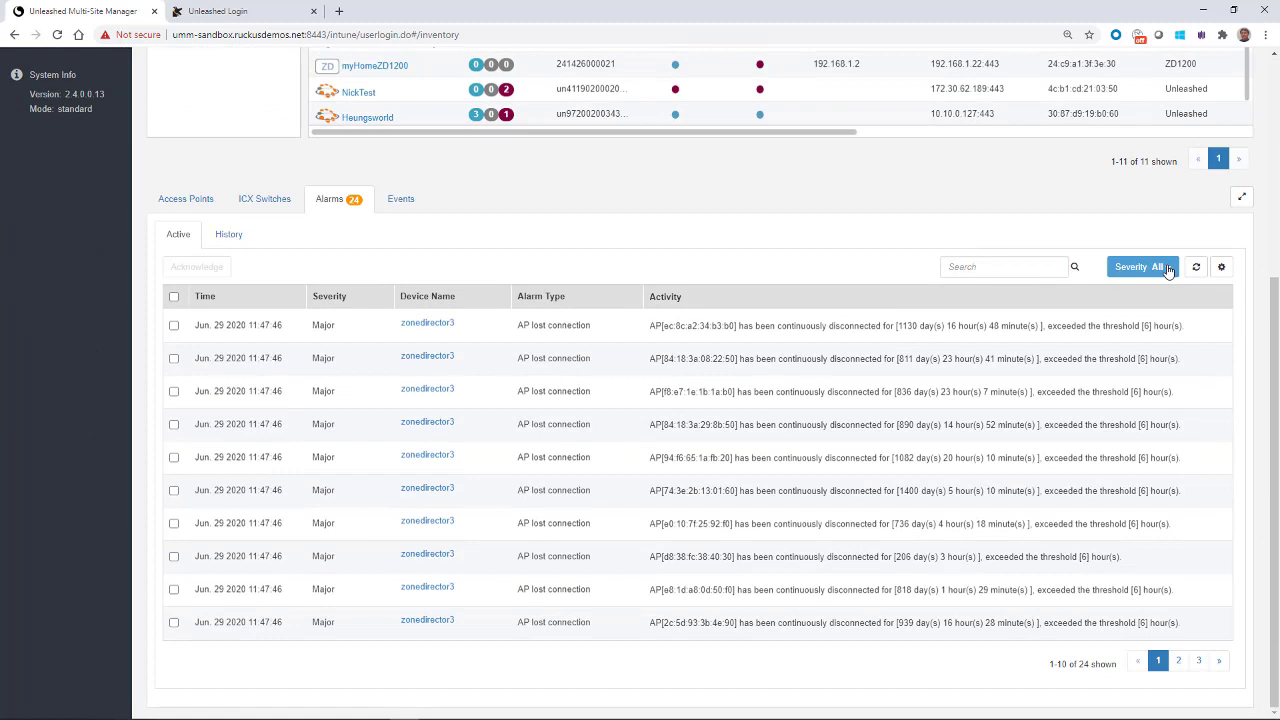
pyautogui.click(1166, 269)
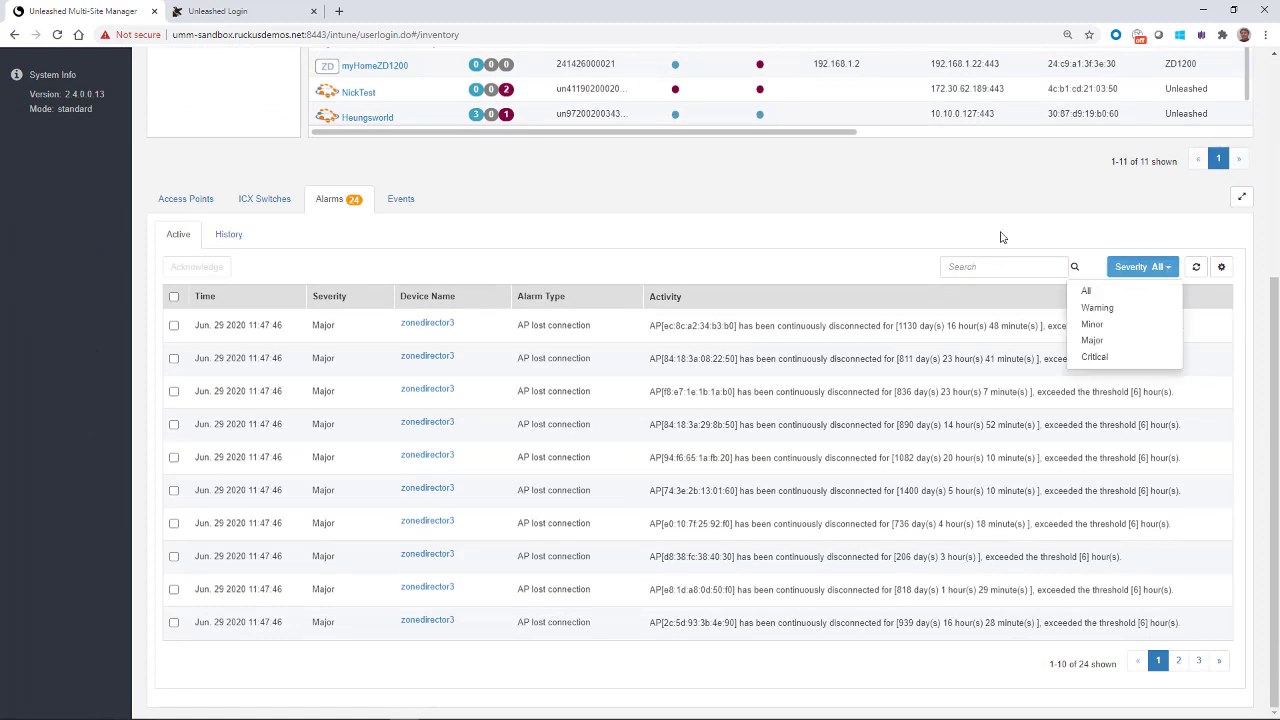
pyautogui.scroll(3, 957, 200)
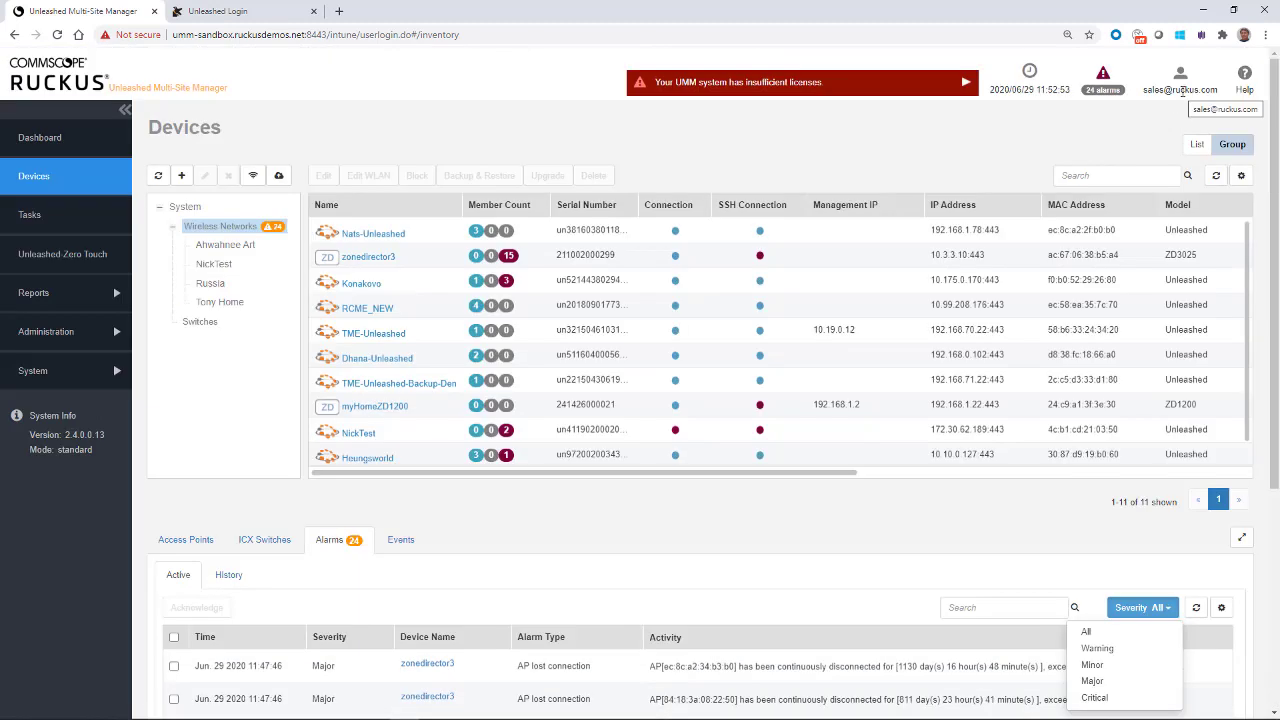
# Step: Open the online User Guide 2.3, enlarge its window, then close it
pyautogui.click(1247, 80)
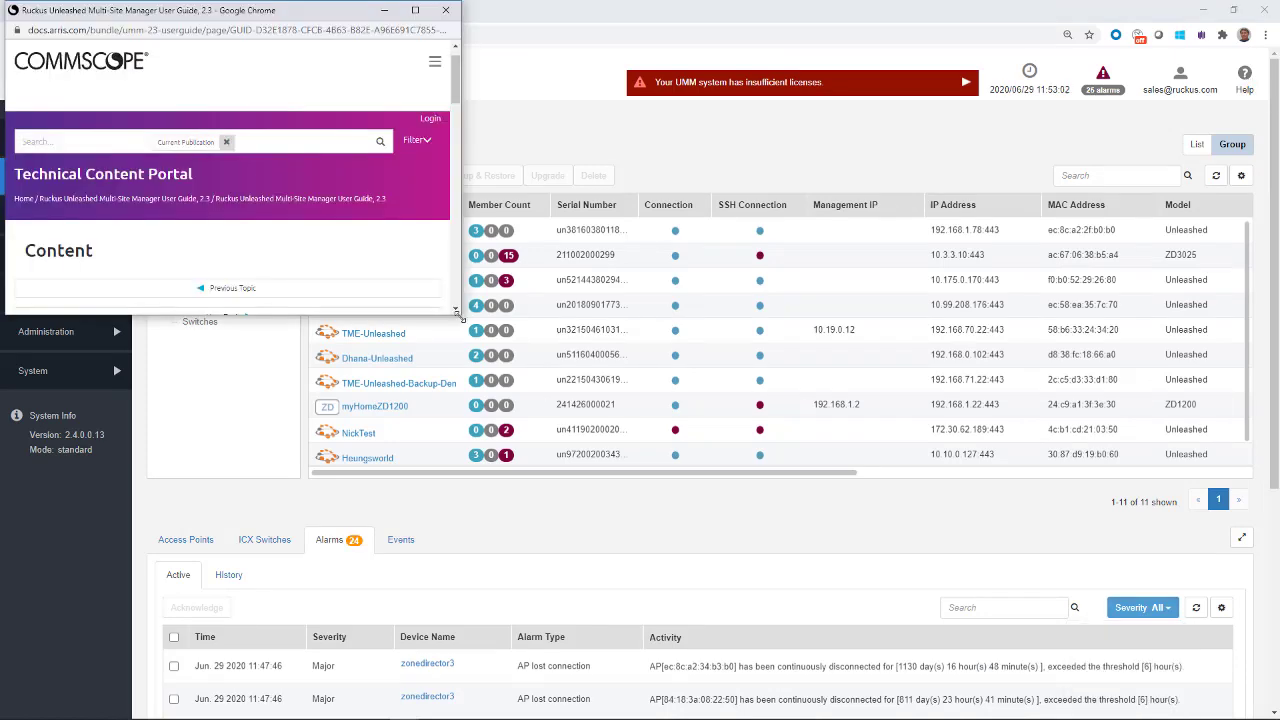
pyautogui.moveTo(459, 314); pyautogui.dragTo(982, 683)
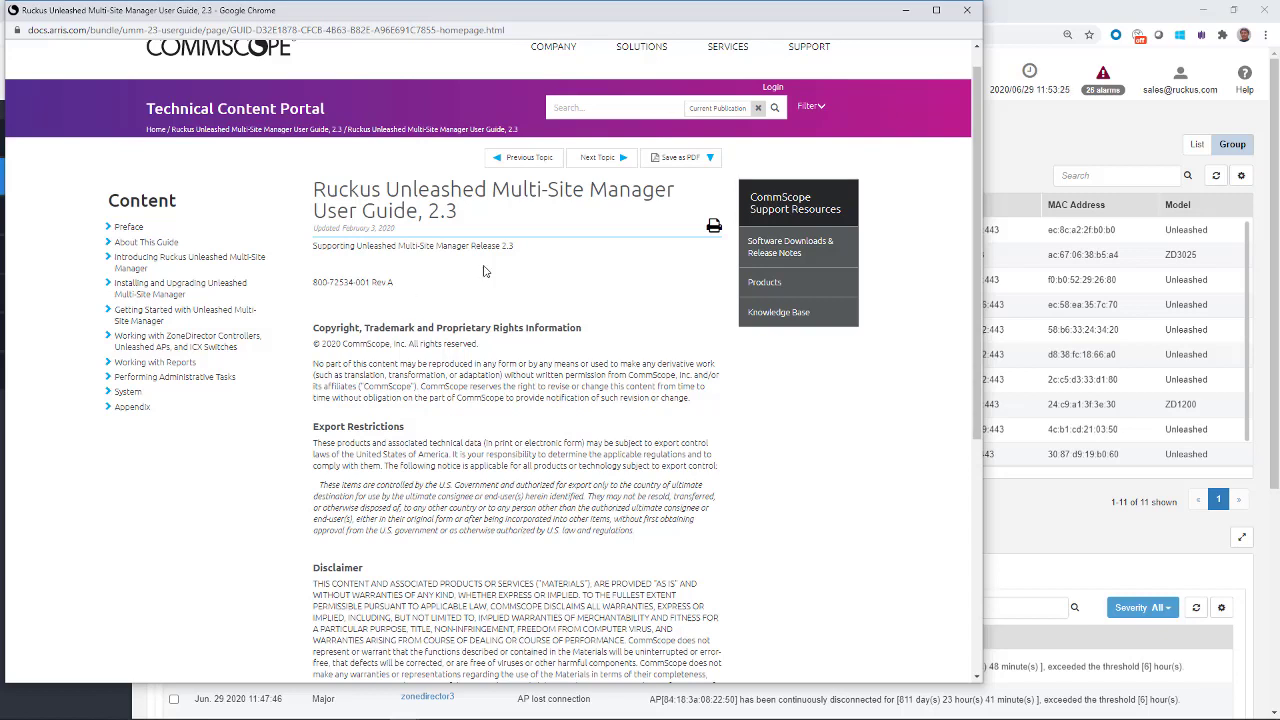
pyautogui.click(968, 12)
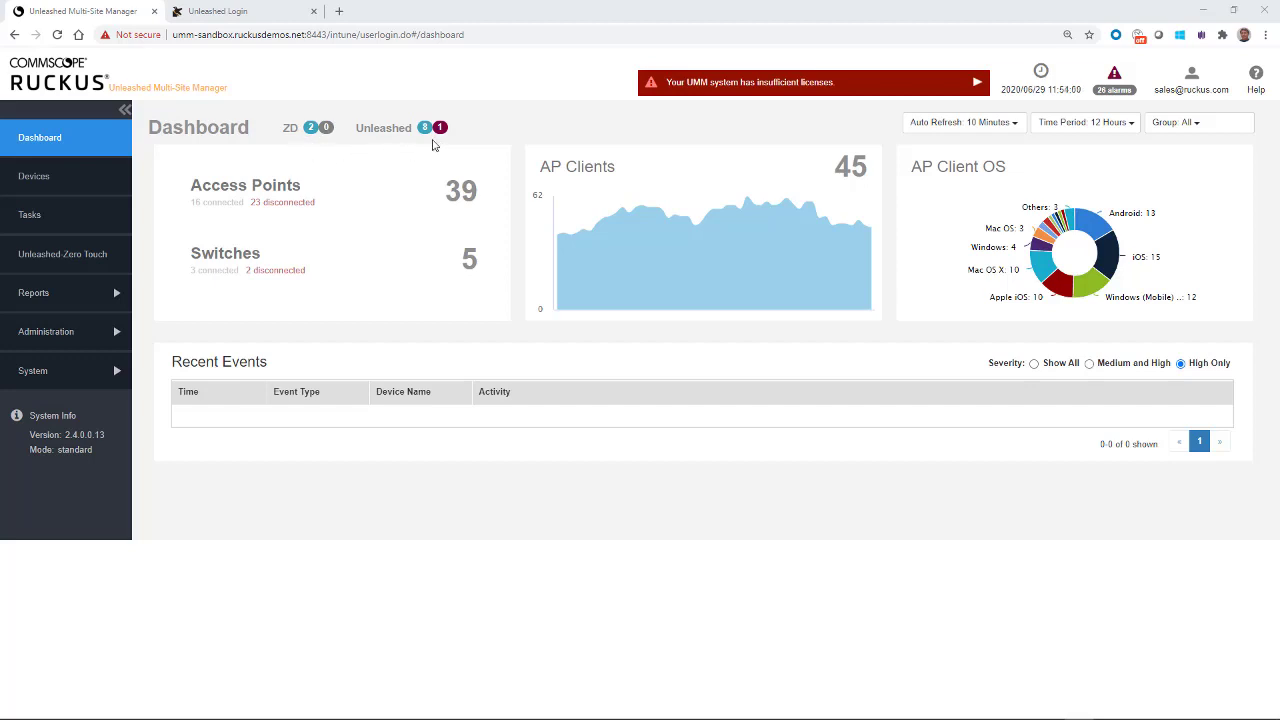
pyautogui.click(311, 130)
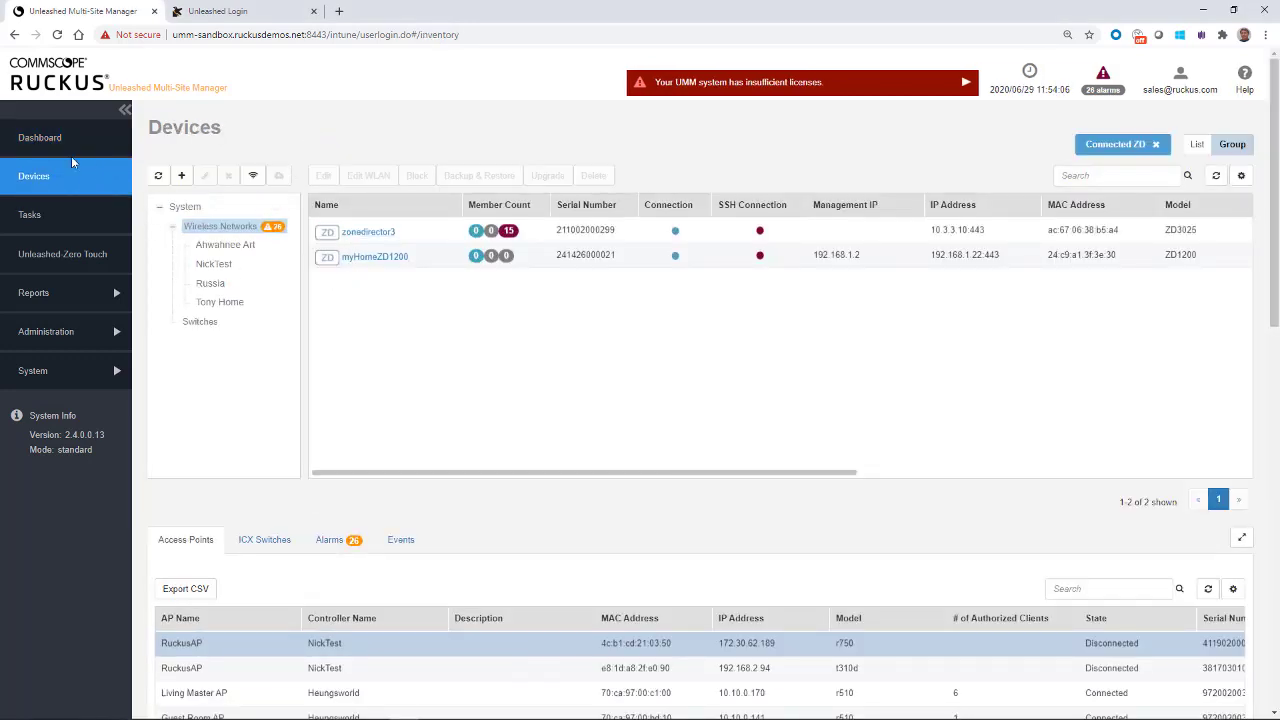
pyautogui.click(45, 139)
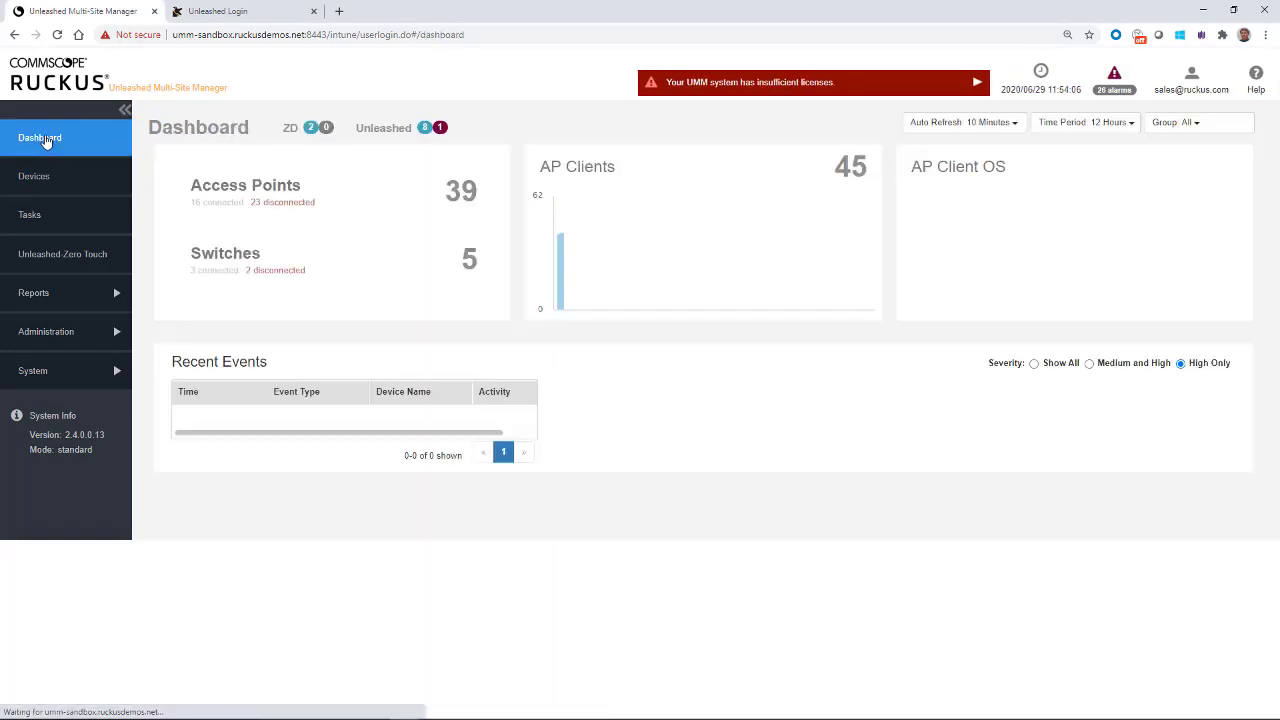
pyautogui.click(424, 129)
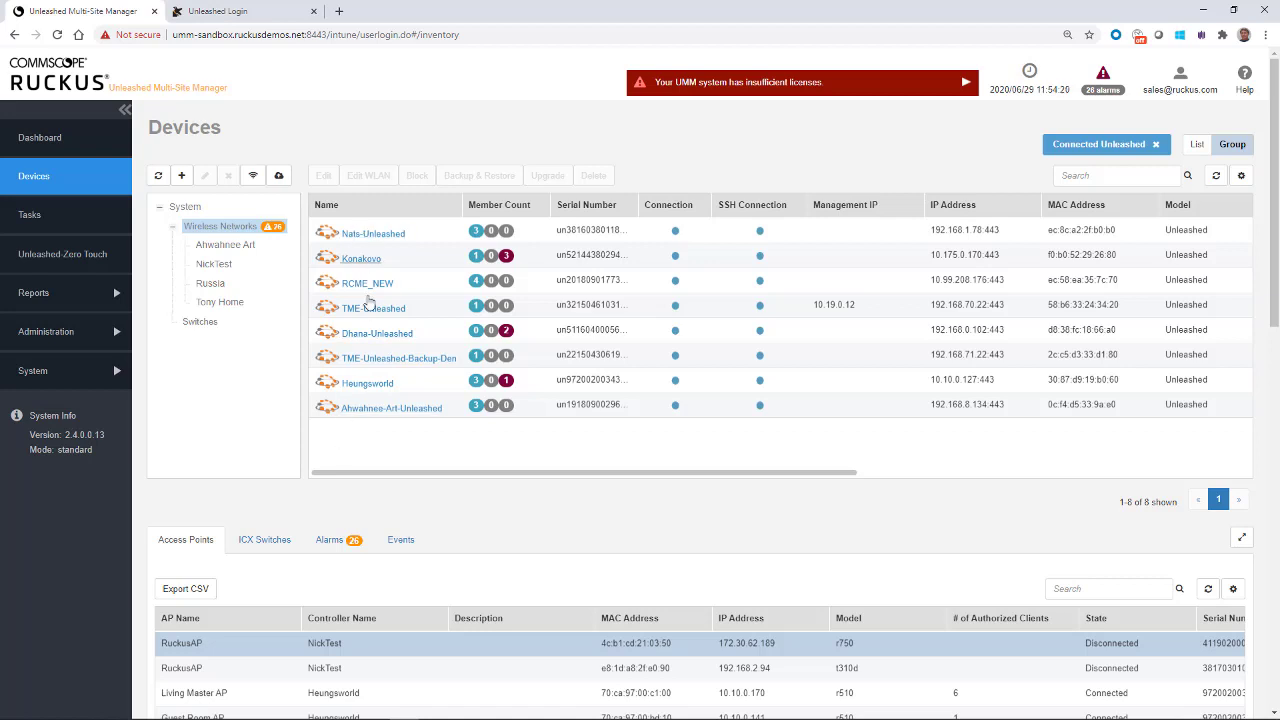
pyautogui.click(50, 143)
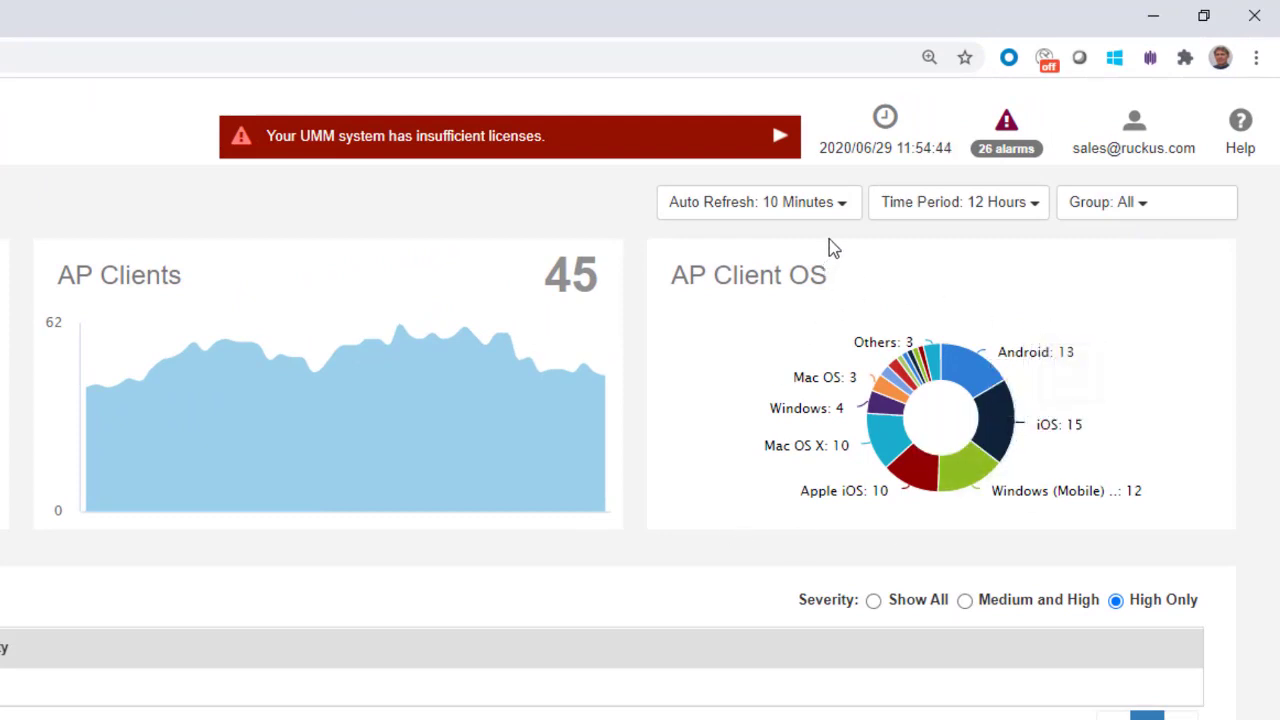
pyautogui.click(845, 210)
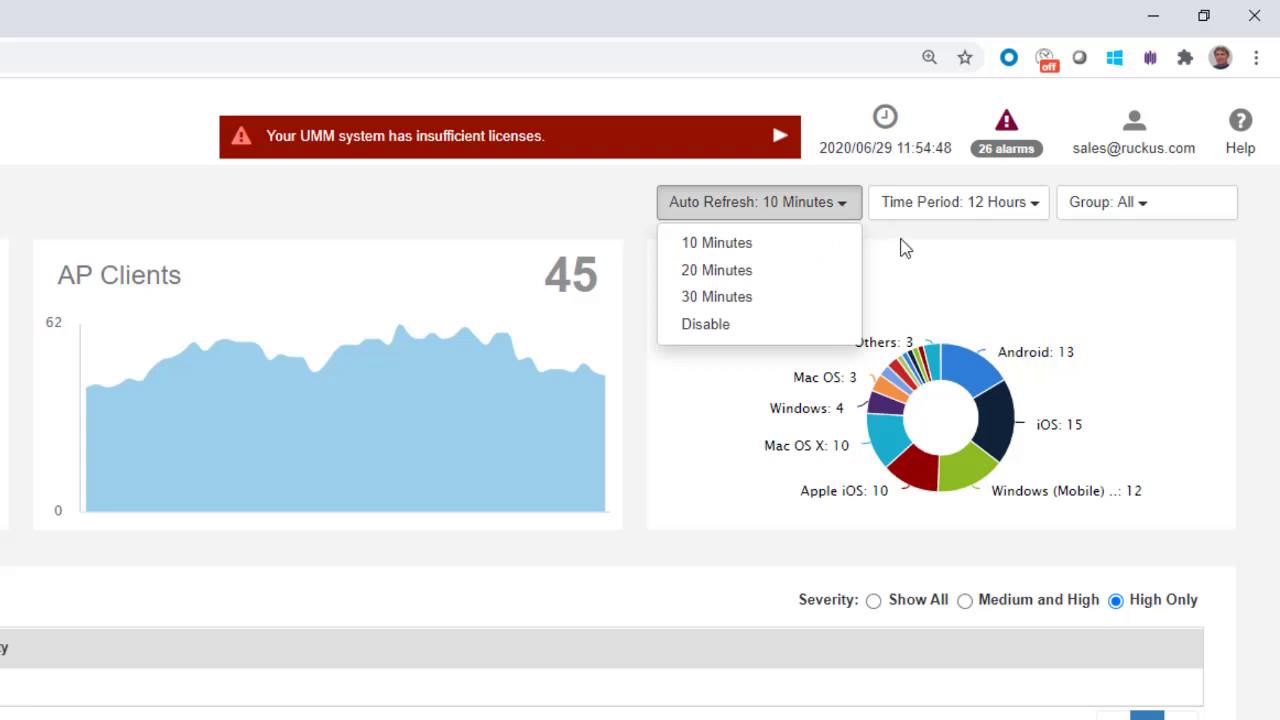
pyautogui.click(968, 280)
pyautogui.click(1038, 214)
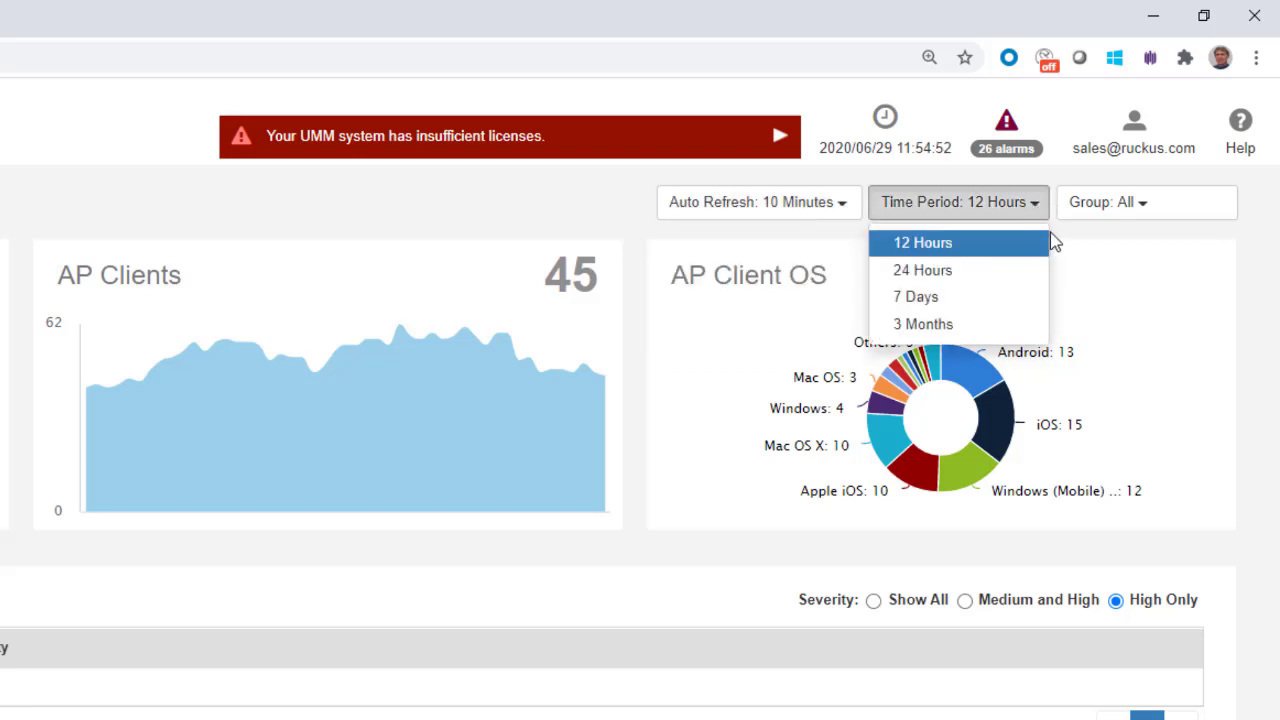
pyautogui.click(1095, 265)
pyautogui.click(1143, 210)
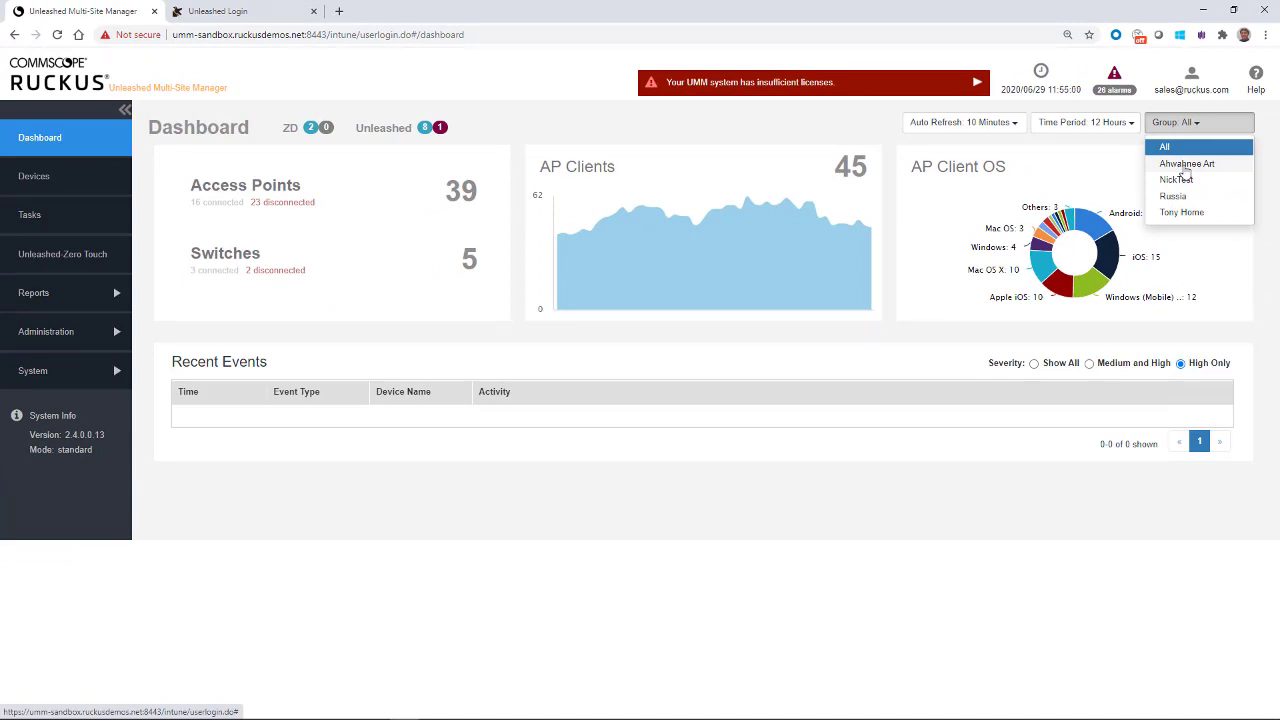
pyautogui.click(1186, 164)
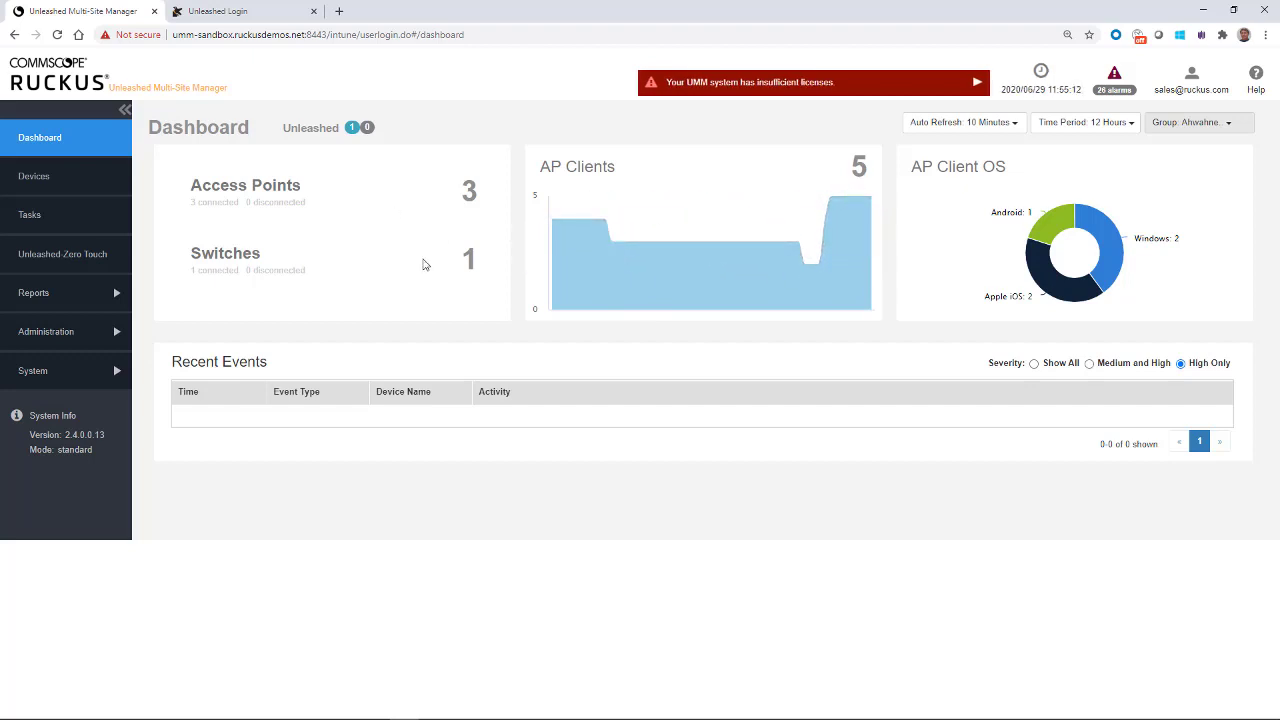
pyautogui.click(1228, 126)
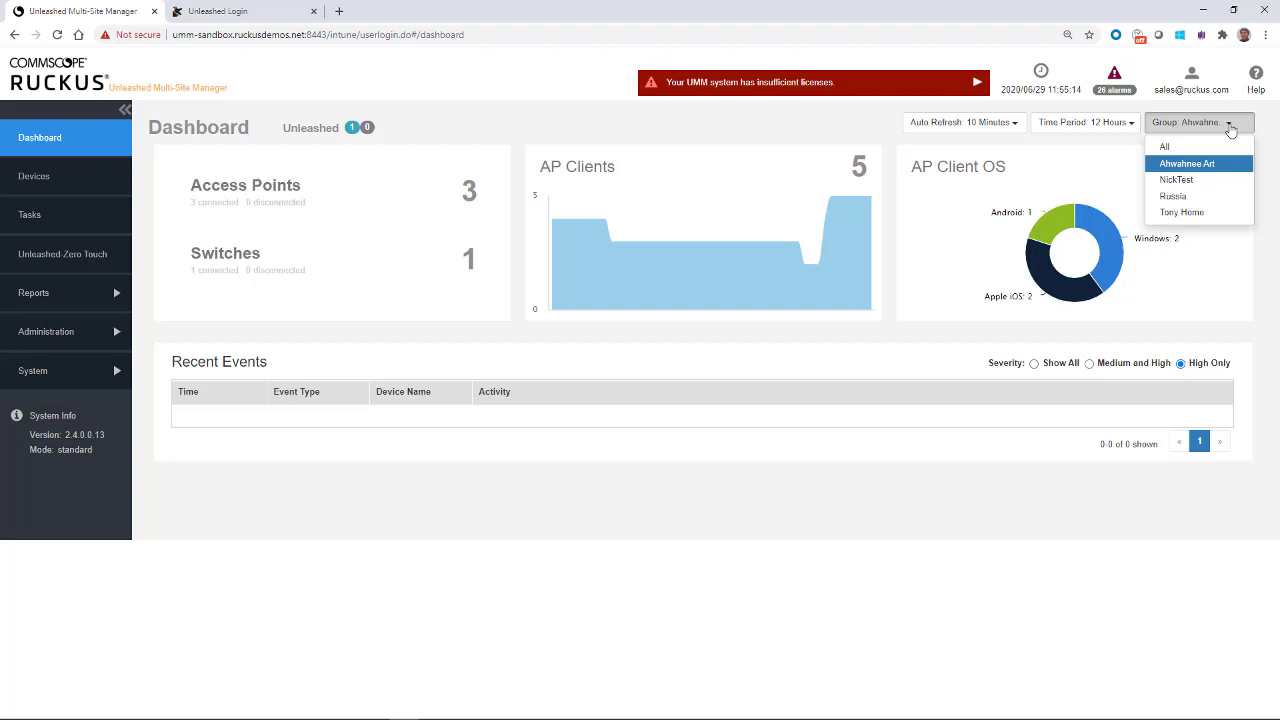
pyautogui.click(1180, 212)
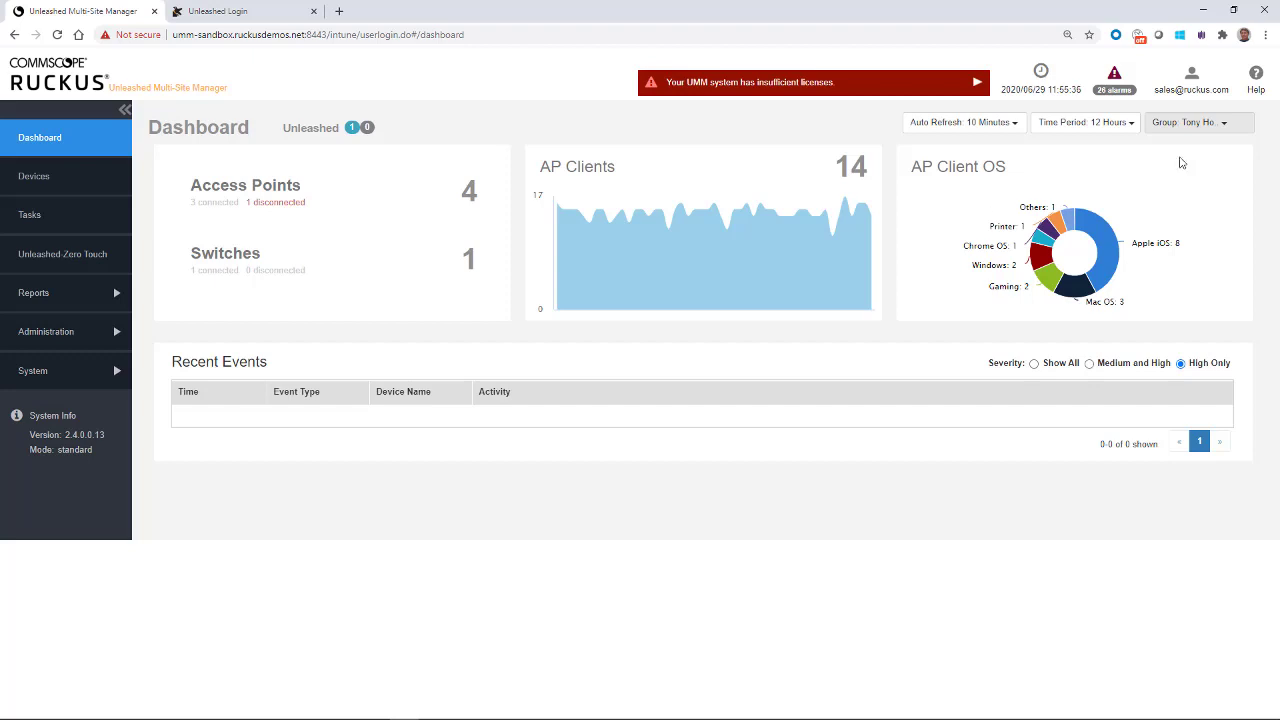
pyautogui.click(1216, 126)
pyautogui.click(1185, 147)
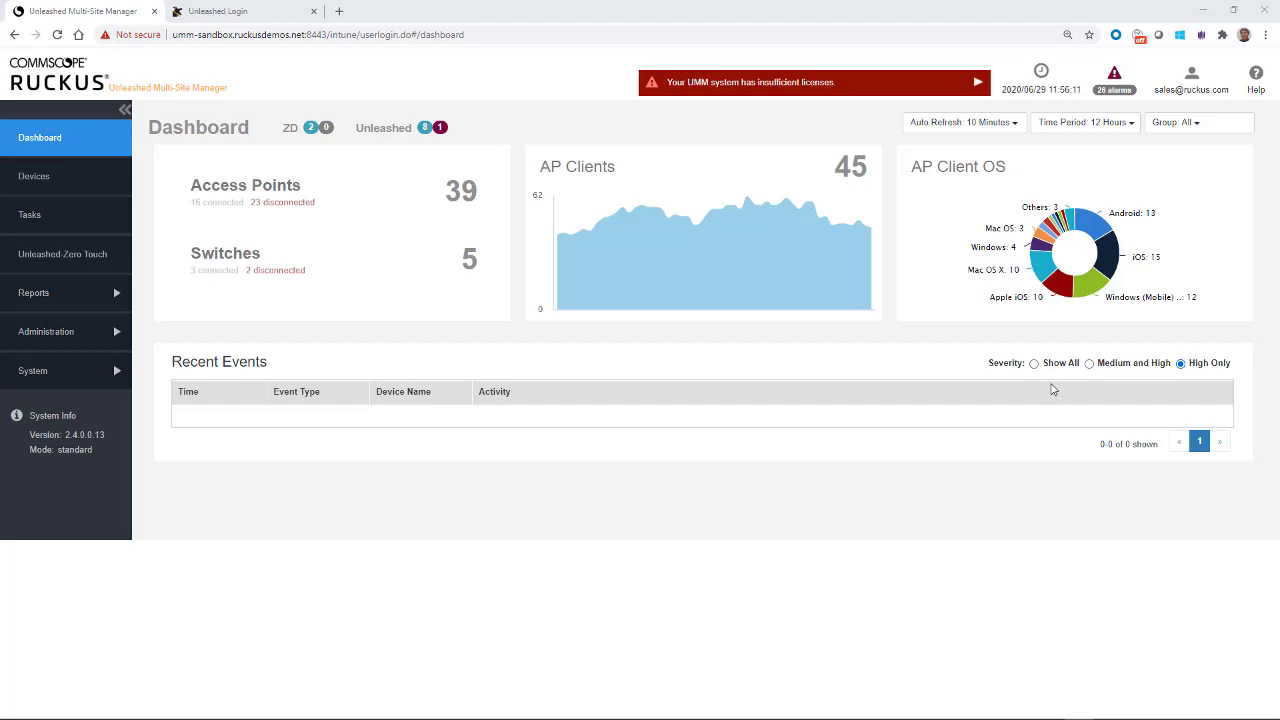
# Step: Switch the Recent Events severity filter between Medium and High, Show All, and Medium and High
pyautogui.click(1090, 364)
pyautogui.click(1034, 364)
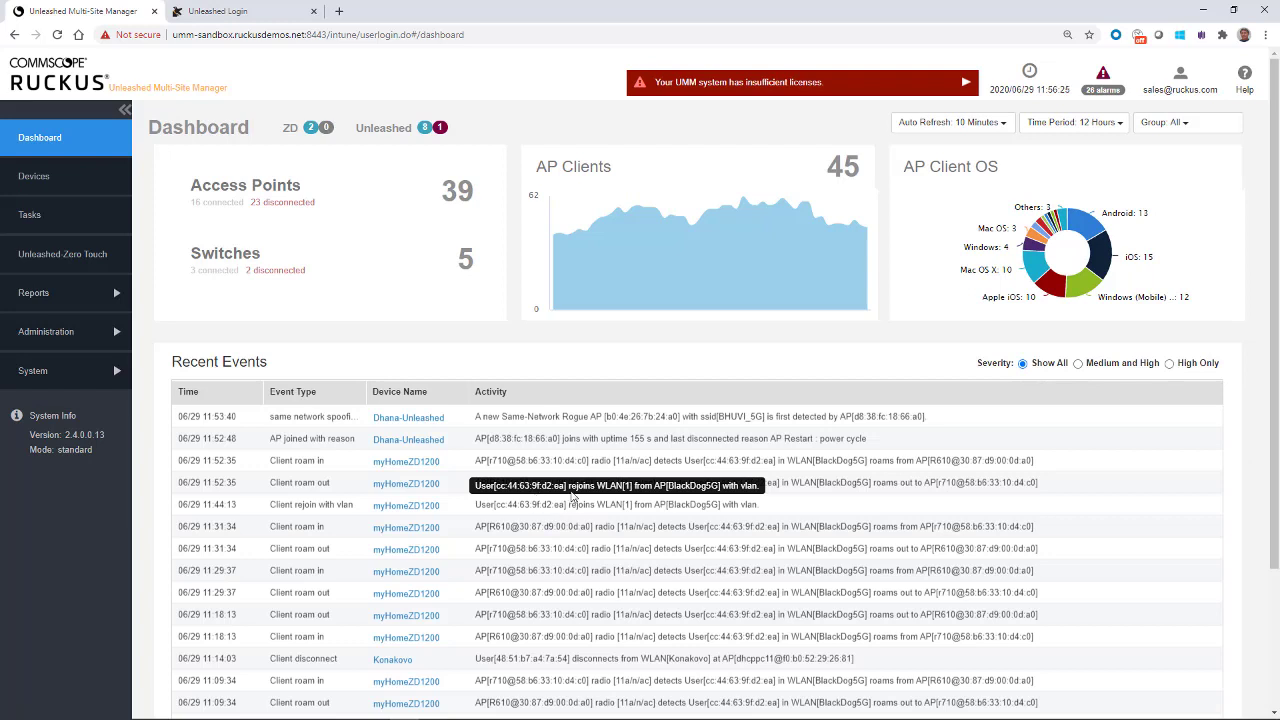
pyautogui.click(1078, 364)
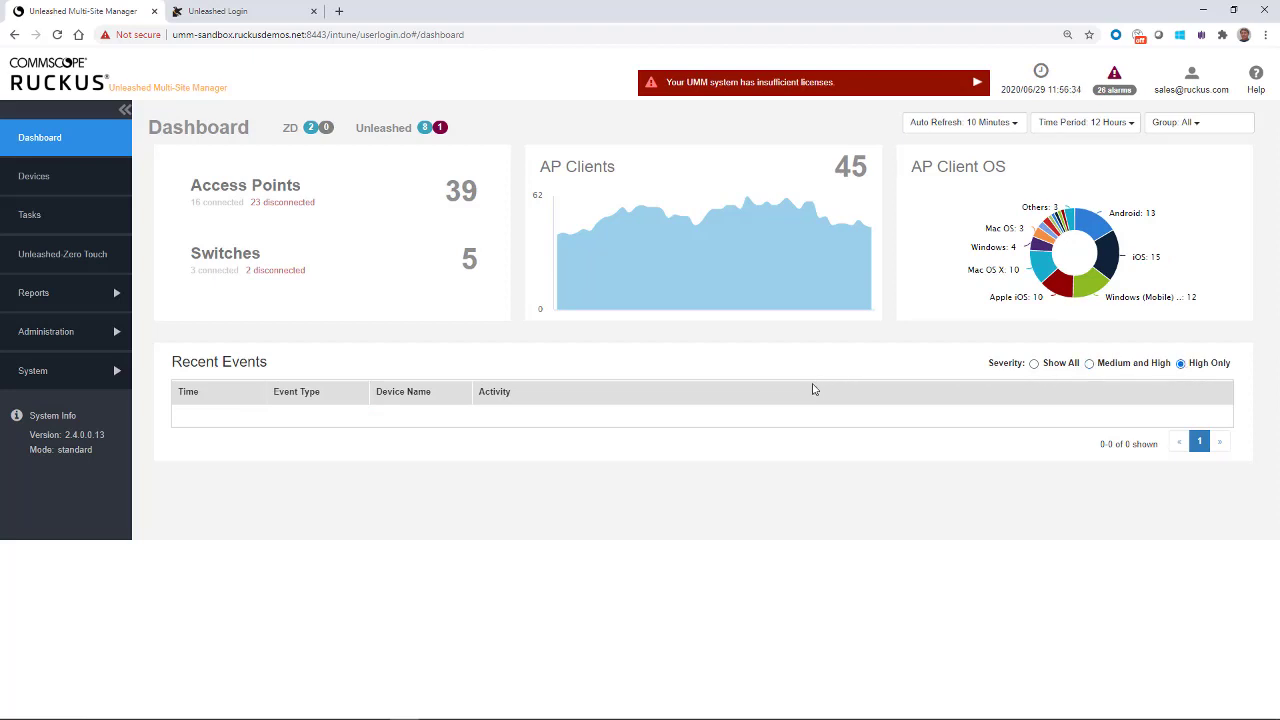
# Step: Open the Devices inventory and add Latitude and Longitude columns to its table
pyautogui.click(33, 177)
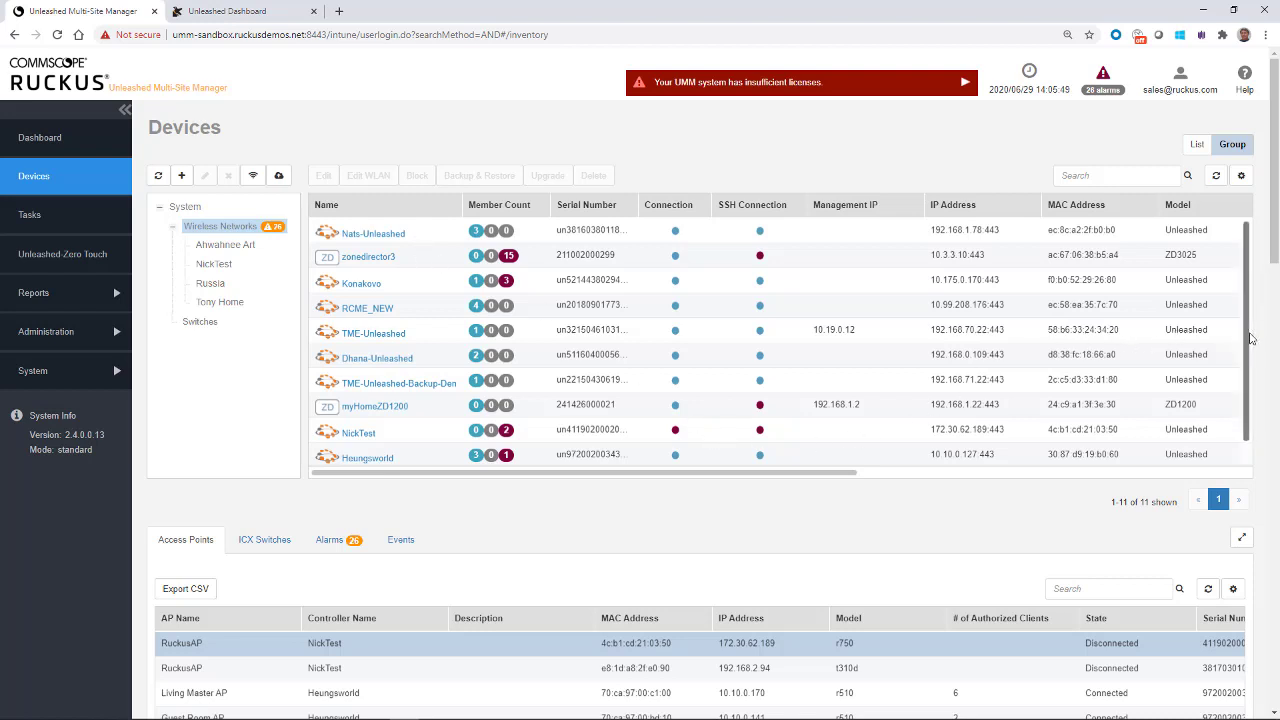
pyautogui.scroll(-1, 1250, 340)
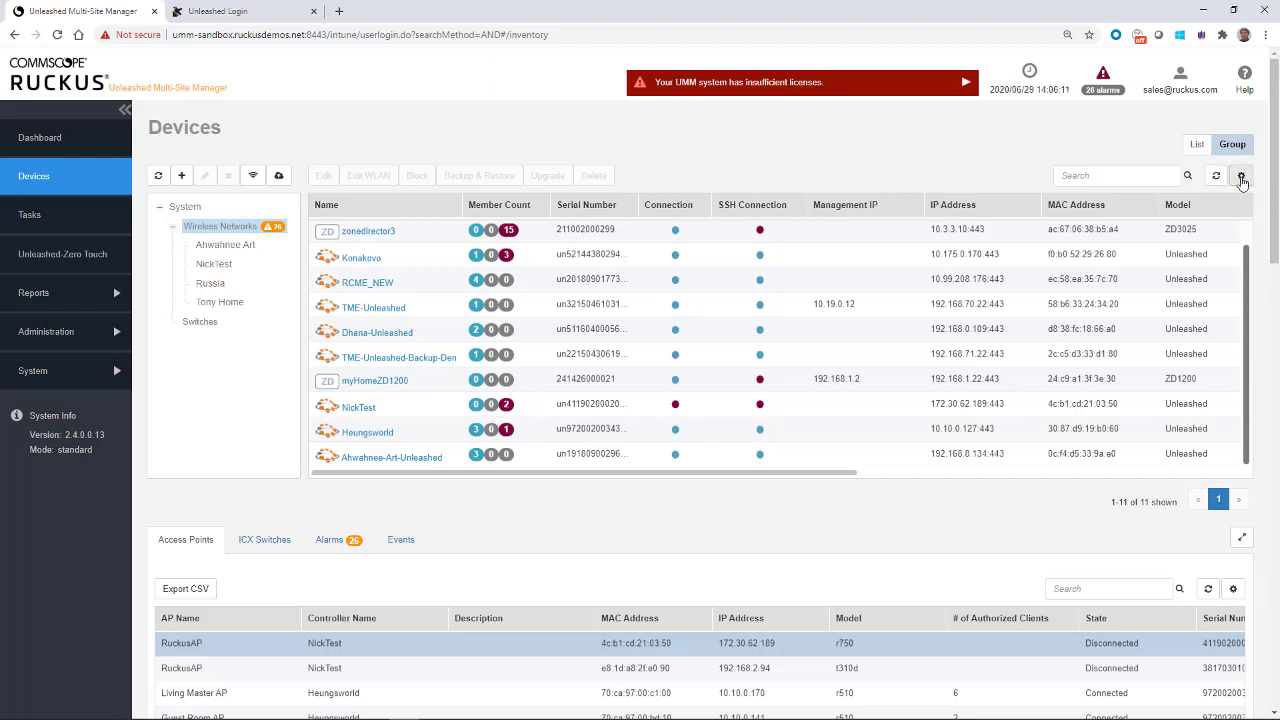
pyautogui.click(1241, 178)
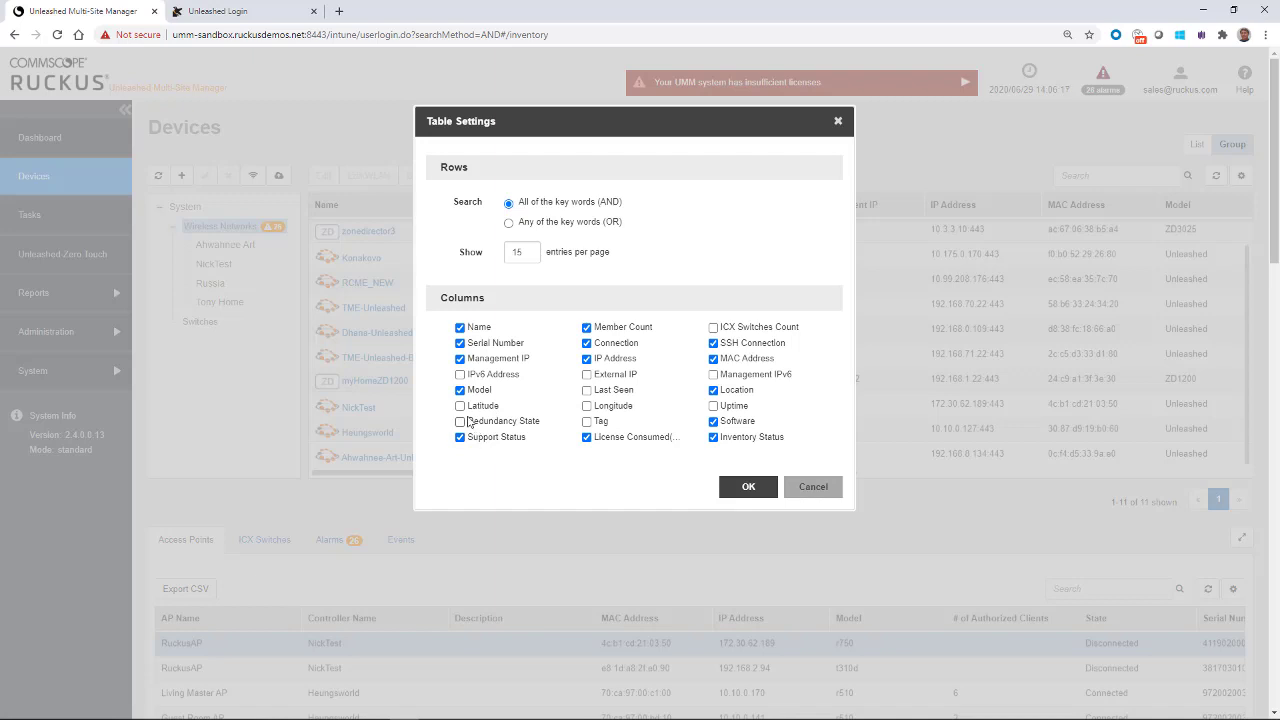
pyautogui.click(461, 406)
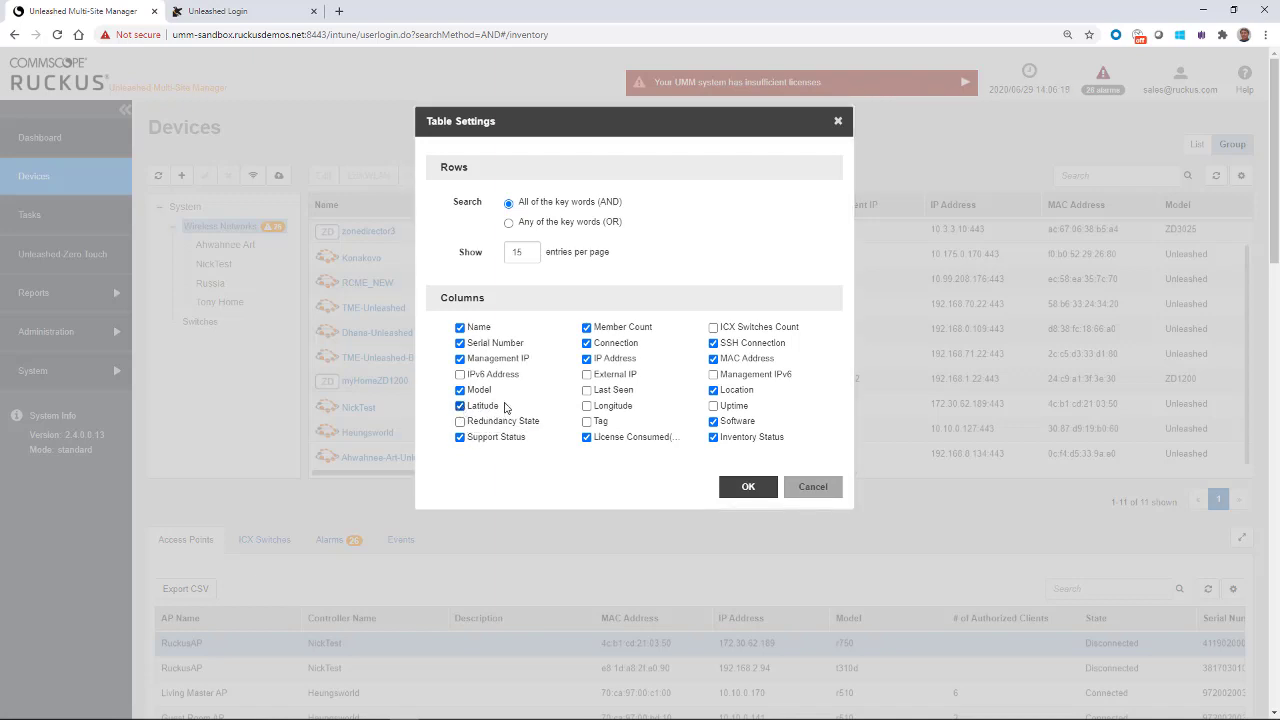
pyautogui.click(587, 406)
pyautogui.click(748, 490)
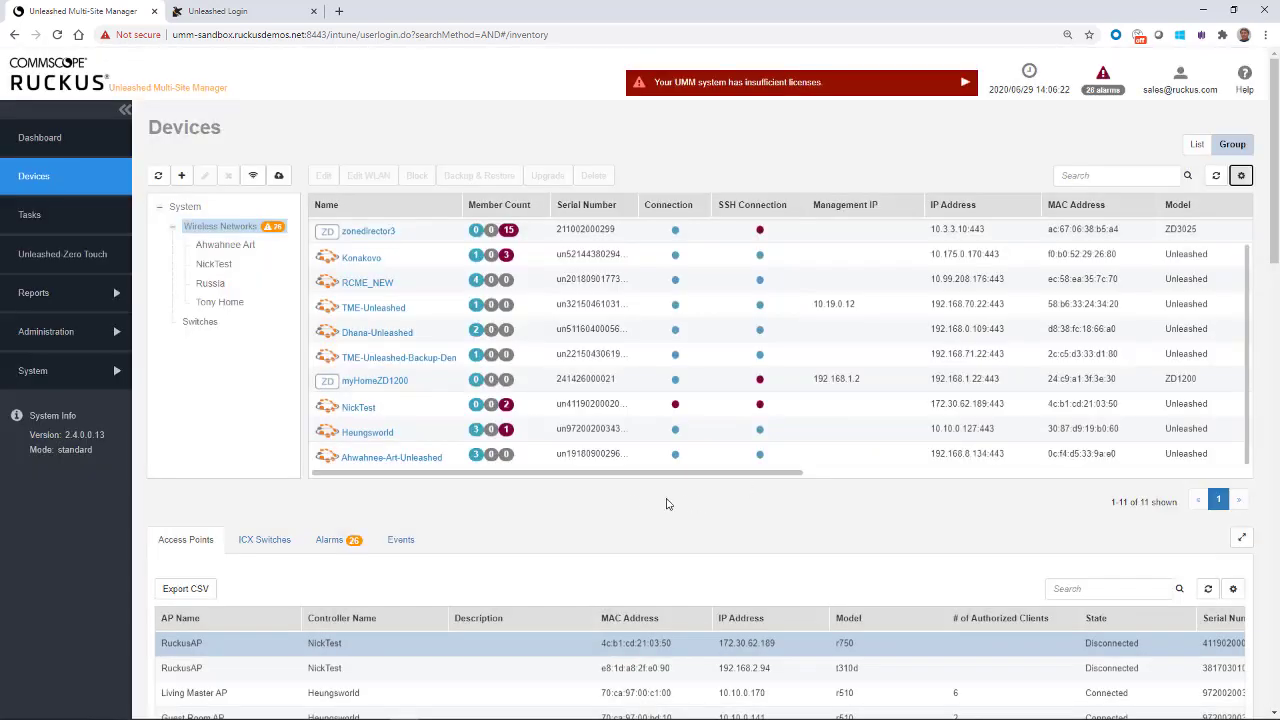
# Step: Select Ahwahnee-Art-Unleashed to show its General info: model Unleashed, IP 192.168.8.134
pyautogui.moveTo(603, 472); pyautogui.dragTo(949, 520)
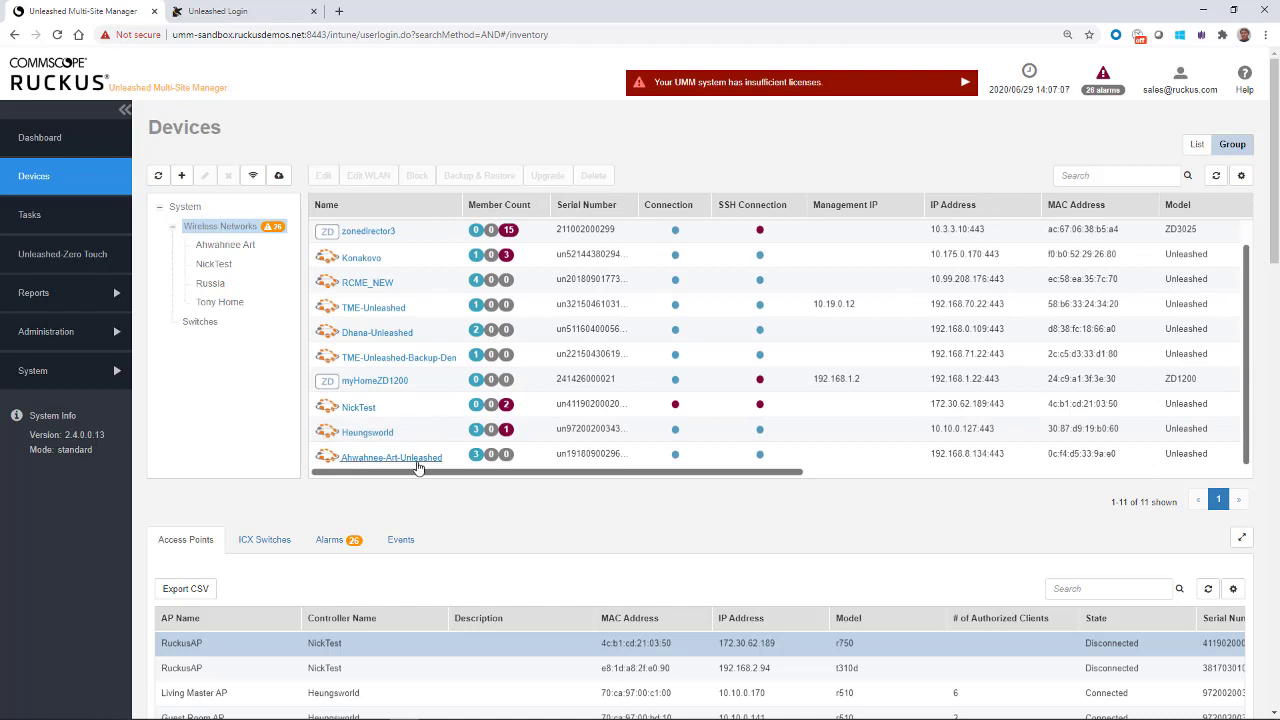
pyautogui.click(586, 456)
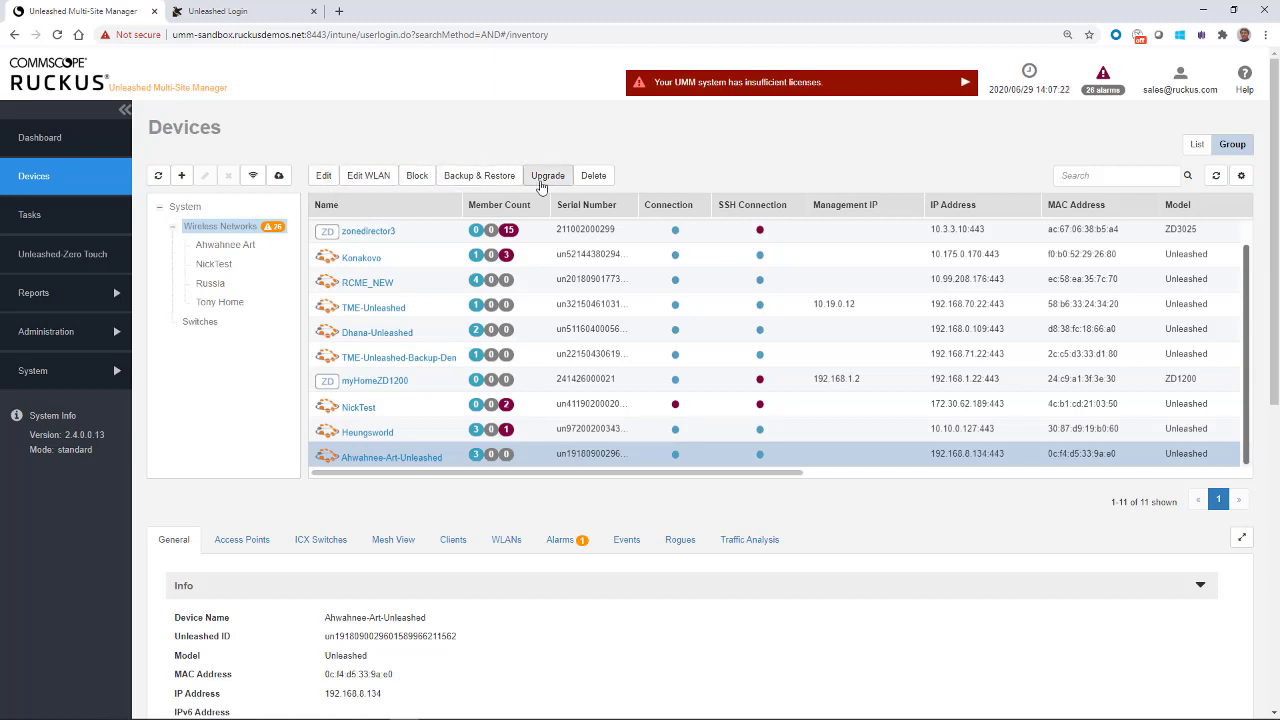
pyautogui.click(323, 176)
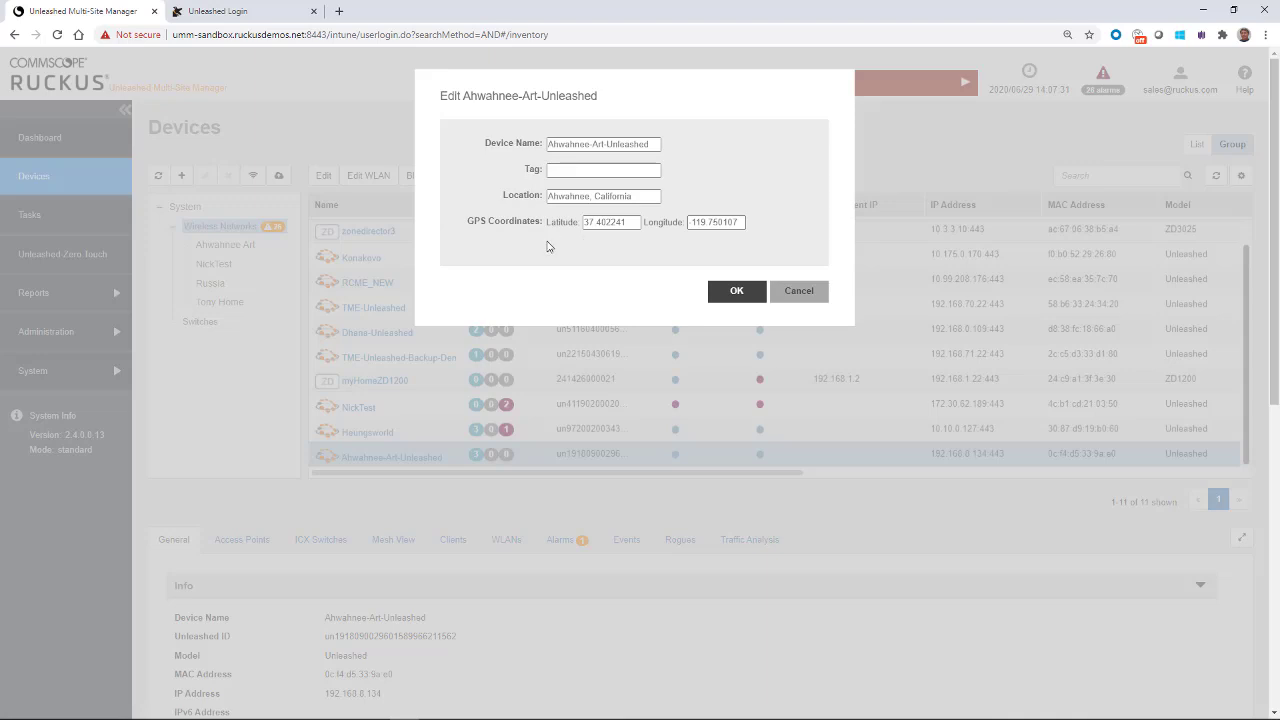
pyautogui.click(794, 292)
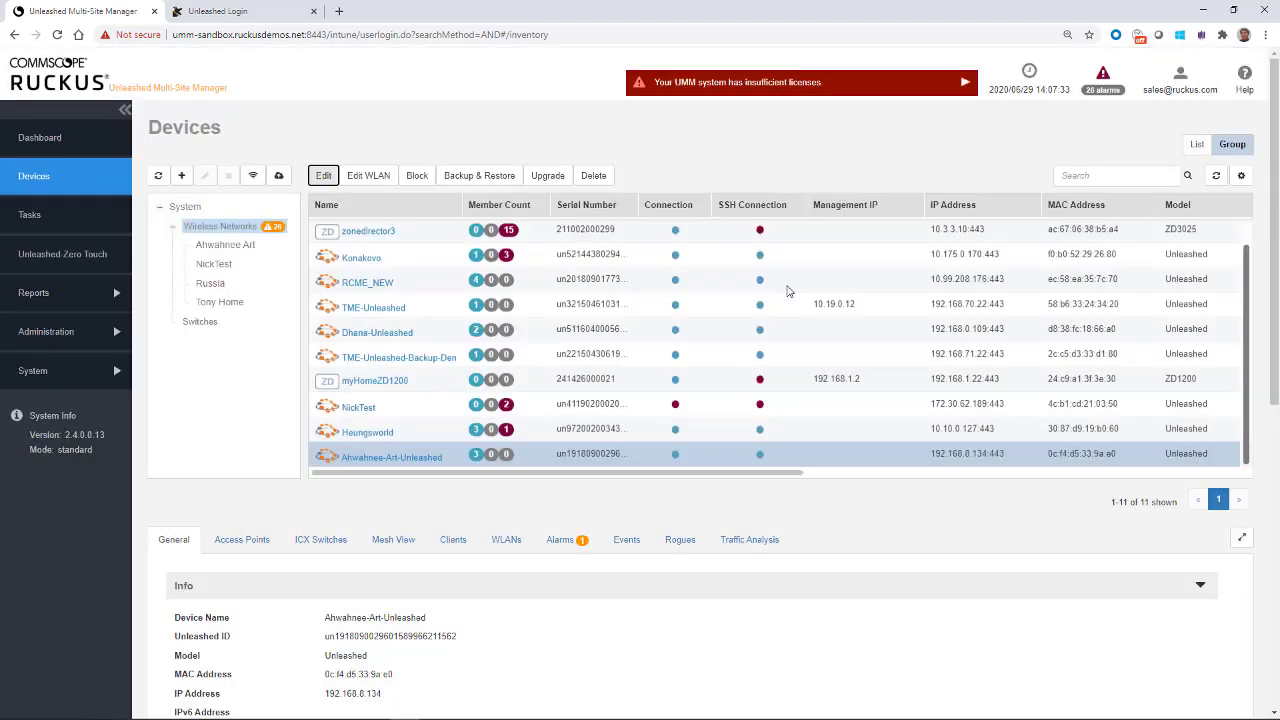
pyautogui.click(368, 177)
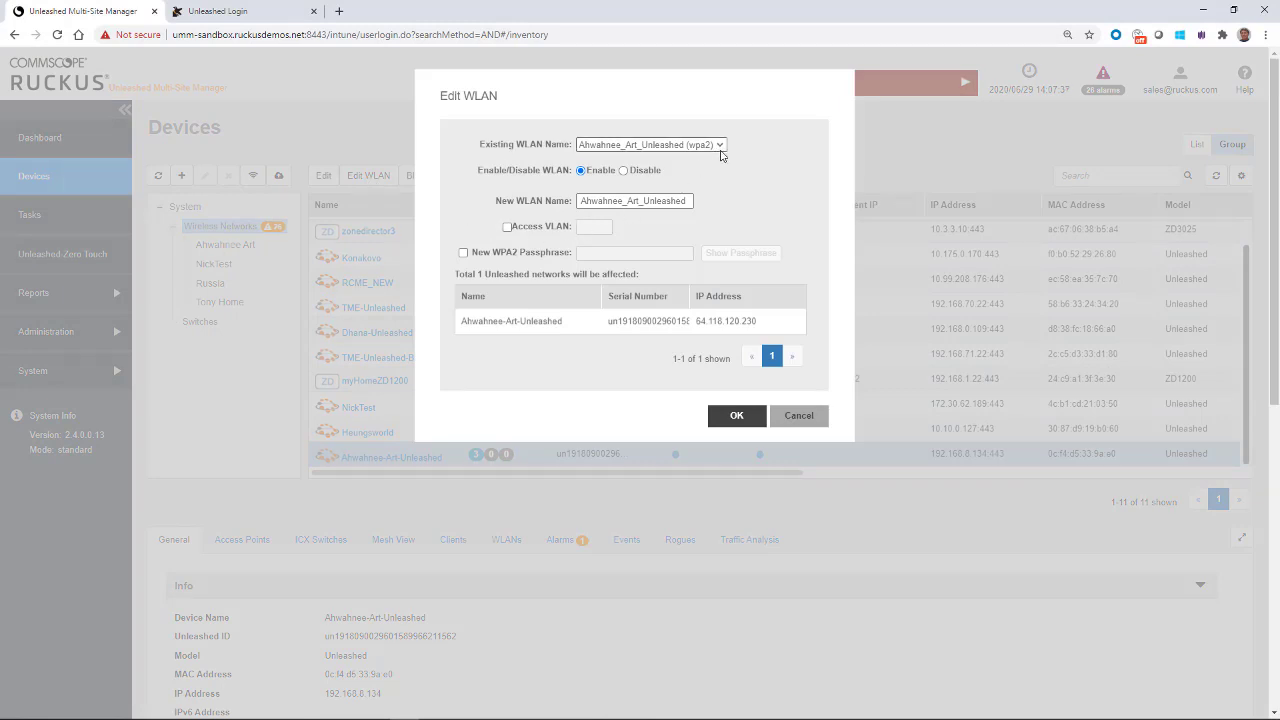
pyautogui.click(720, 146)
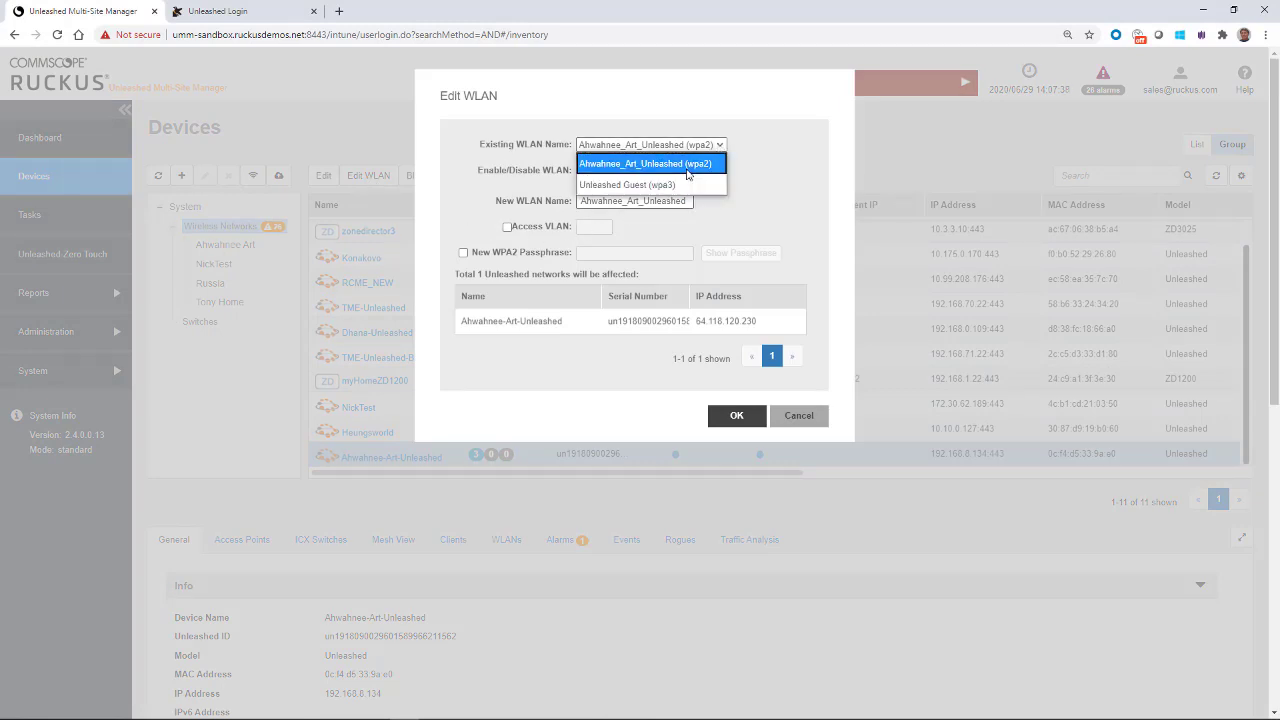
pyautogui.click(778, 180)
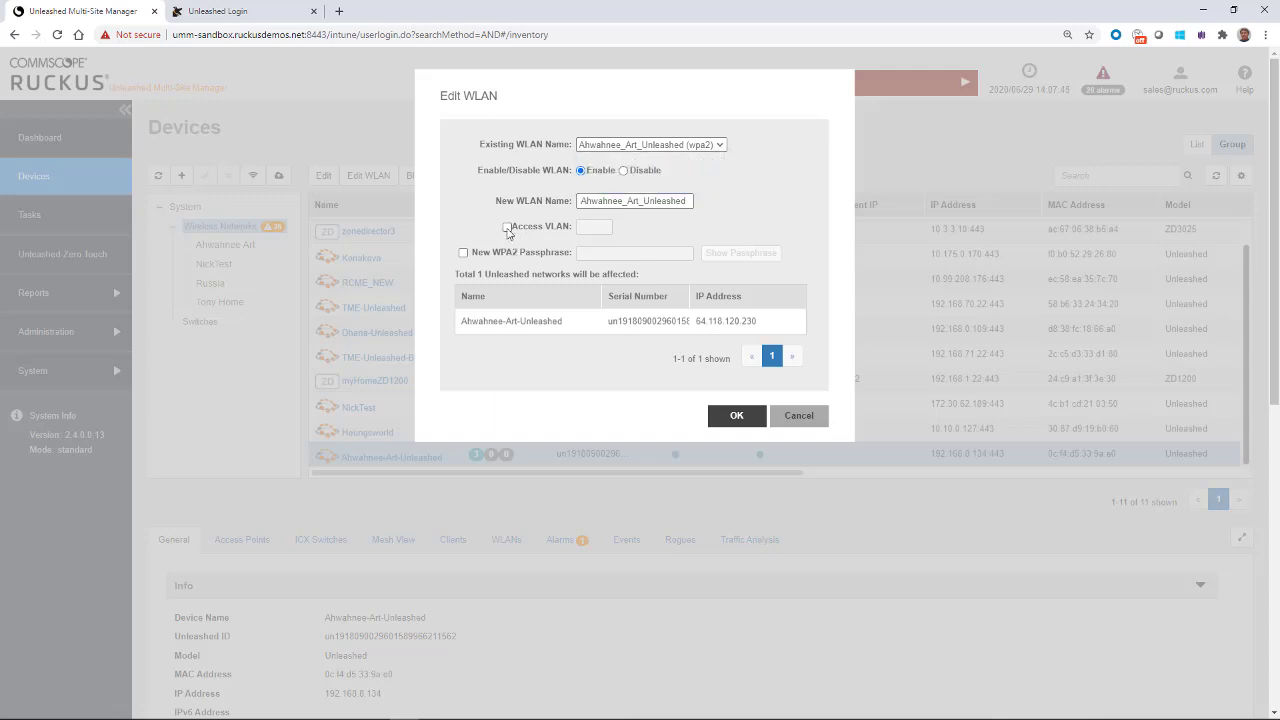
pyautogui.click(462, 254)
pyautogui.click(462, 254)
pyautogui.click(737, 416)
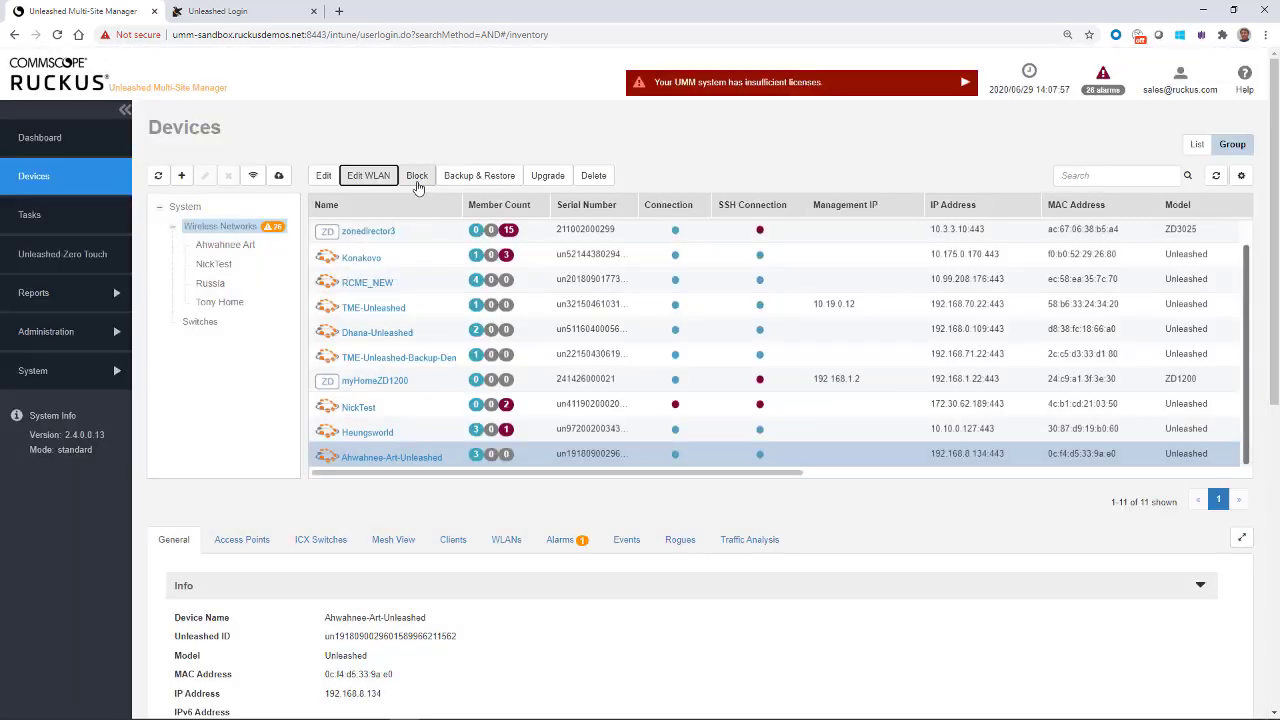
# Step: Cancel Backup & Restore, then start a firmware upgrade, finding no latest firmware offered
pyautogui.click(469, 180)
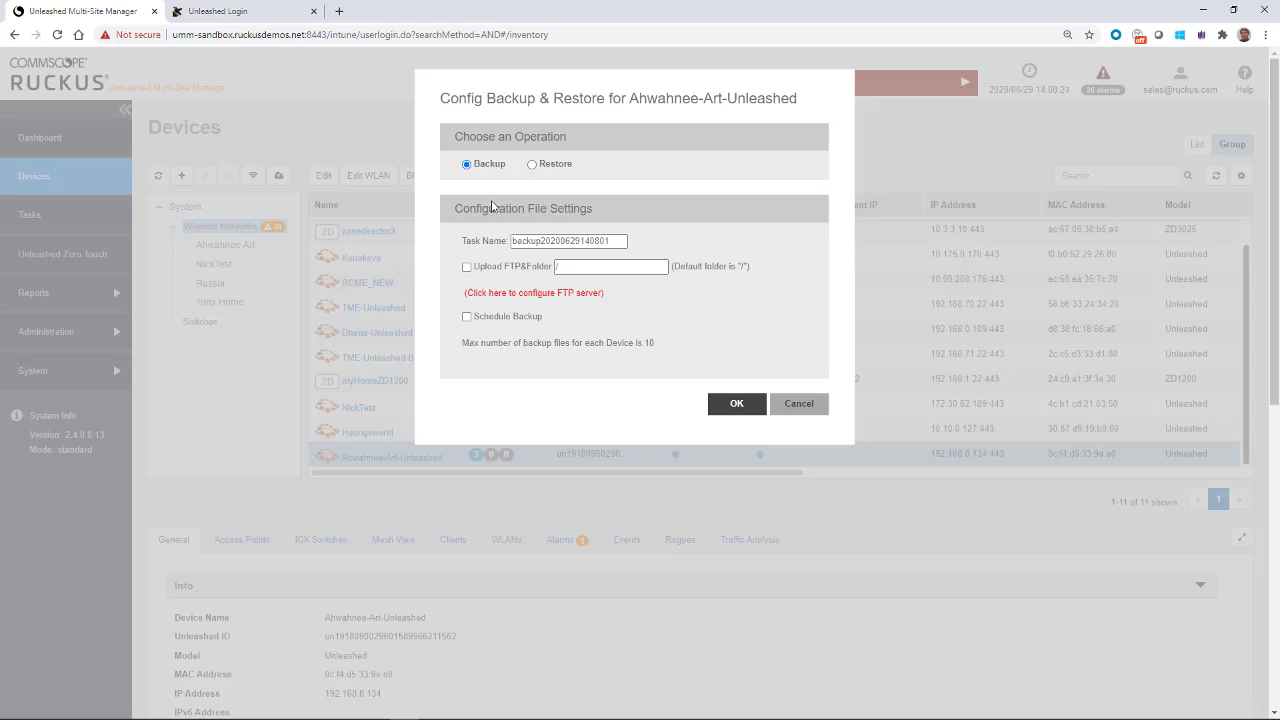
pyautogui.click(782, 404)
pyautogui.click(548, 180)
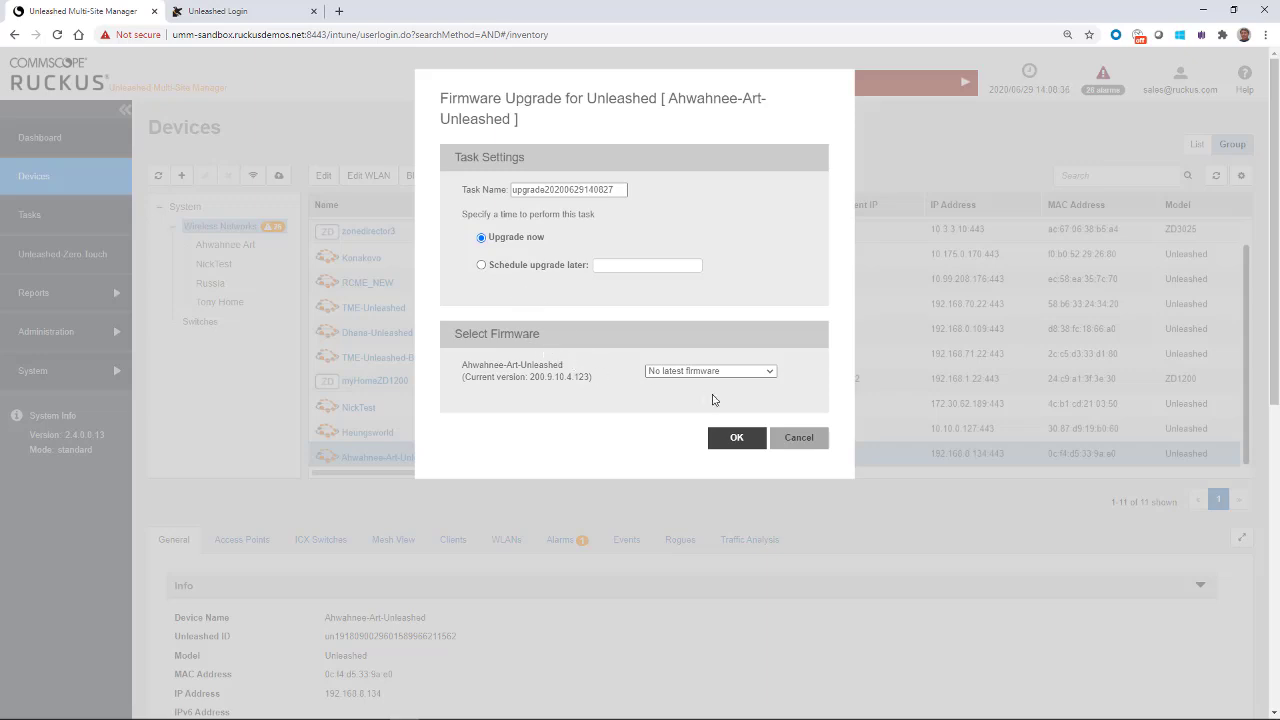
pyautogui.click(770, 373)
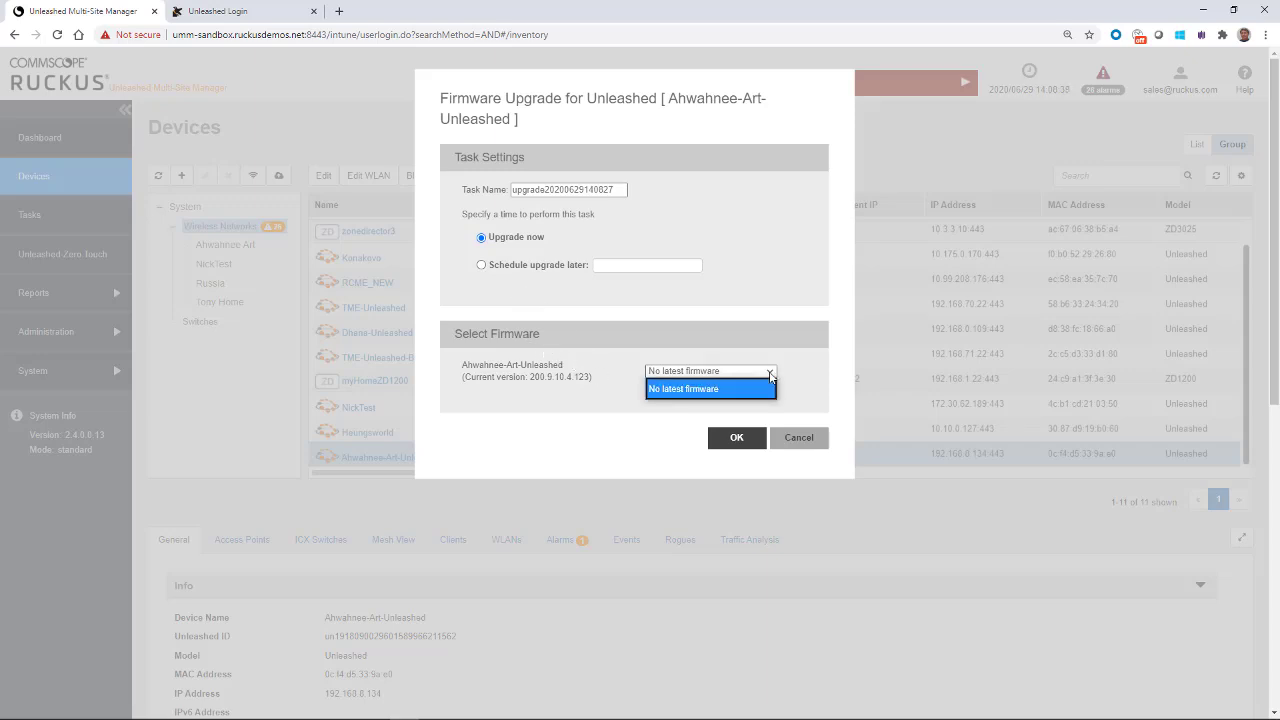
pyautogui.click(677, 302)
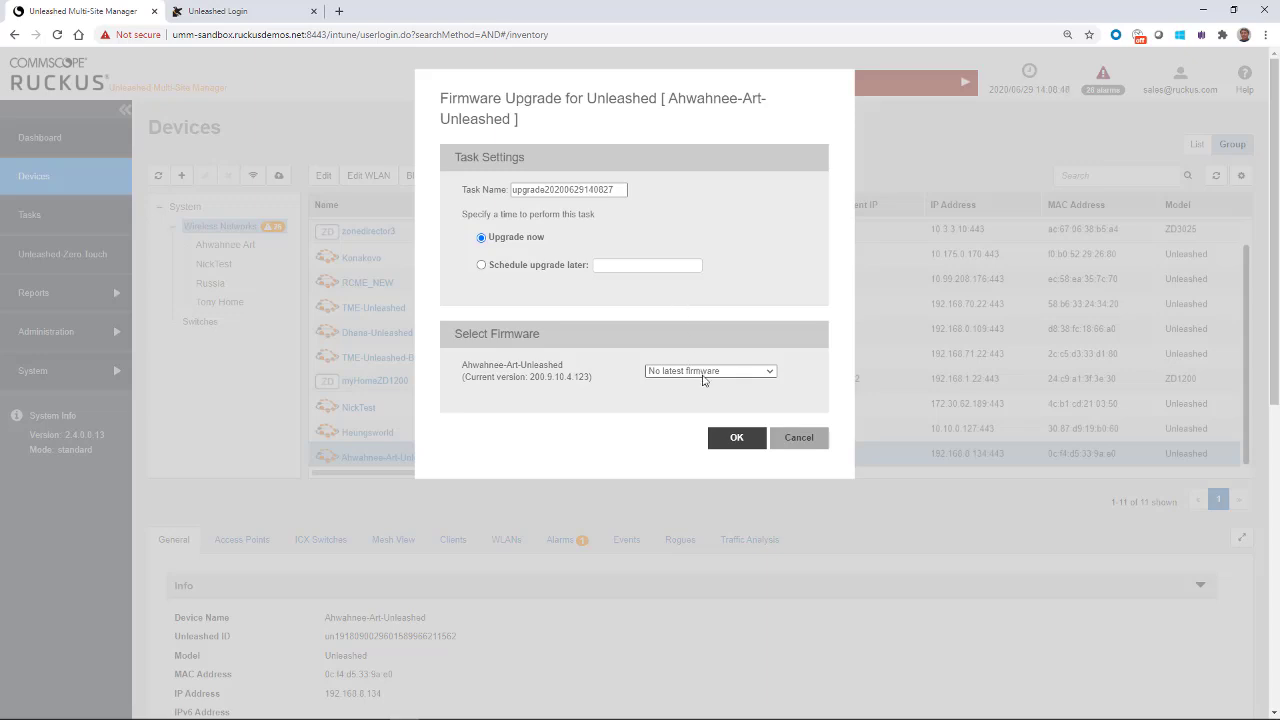
# Step: Set the upgrade to 'Schedule upgrade later' and check its date calendar
pyautogui.click(481, 265)
pyautogui.click(638, 264)
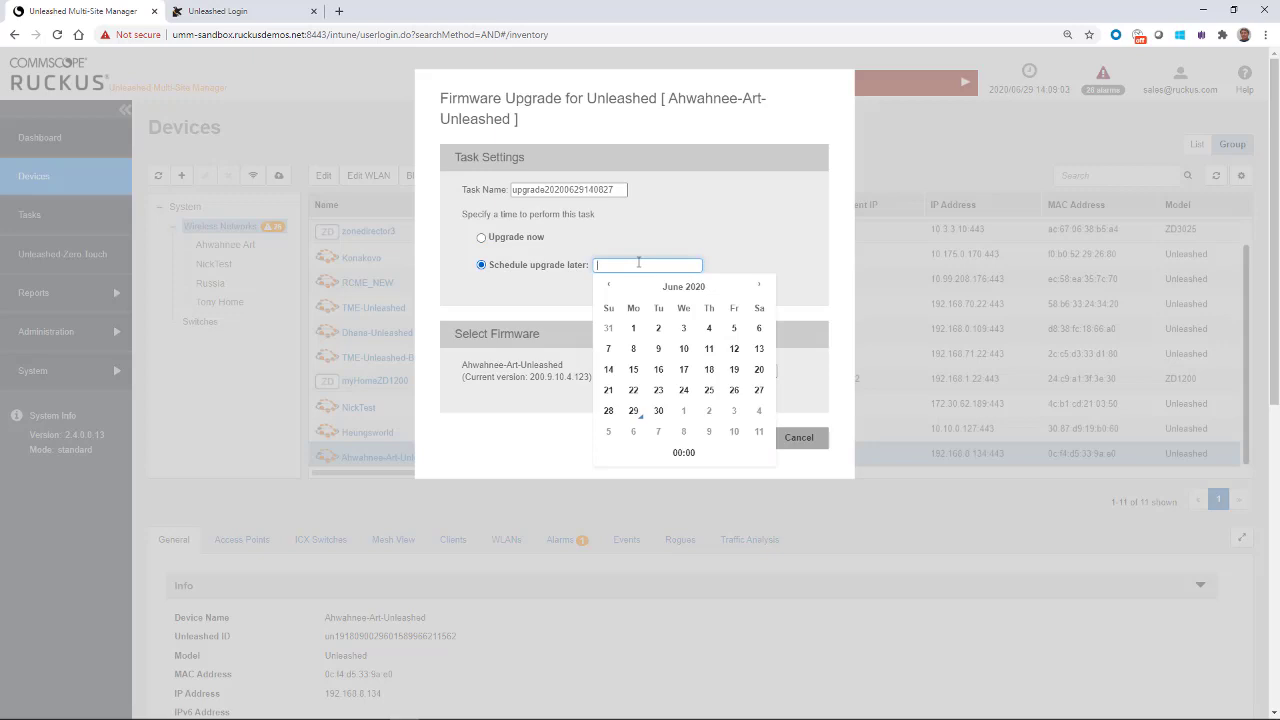
pyautogui.click(745, 231)
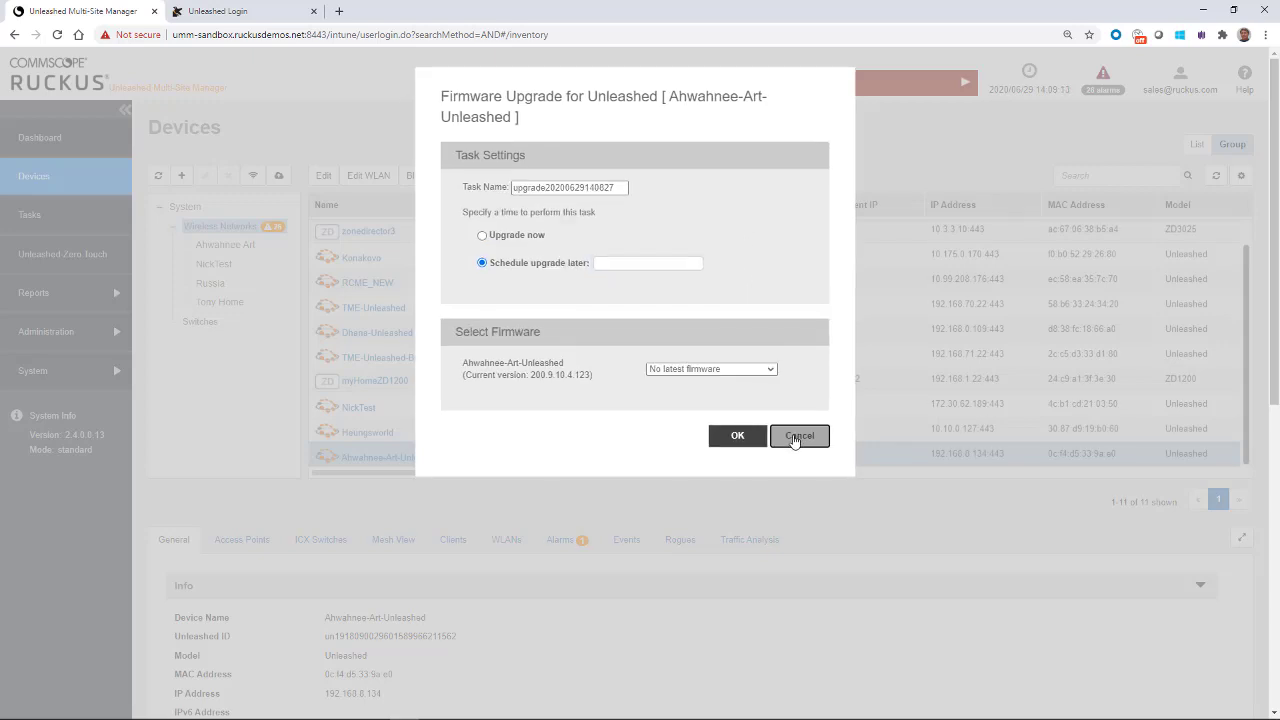
# Step: Cancel the firmware upgrade, returning to the 11-device Devices list
pyautogui.click(795, 437)
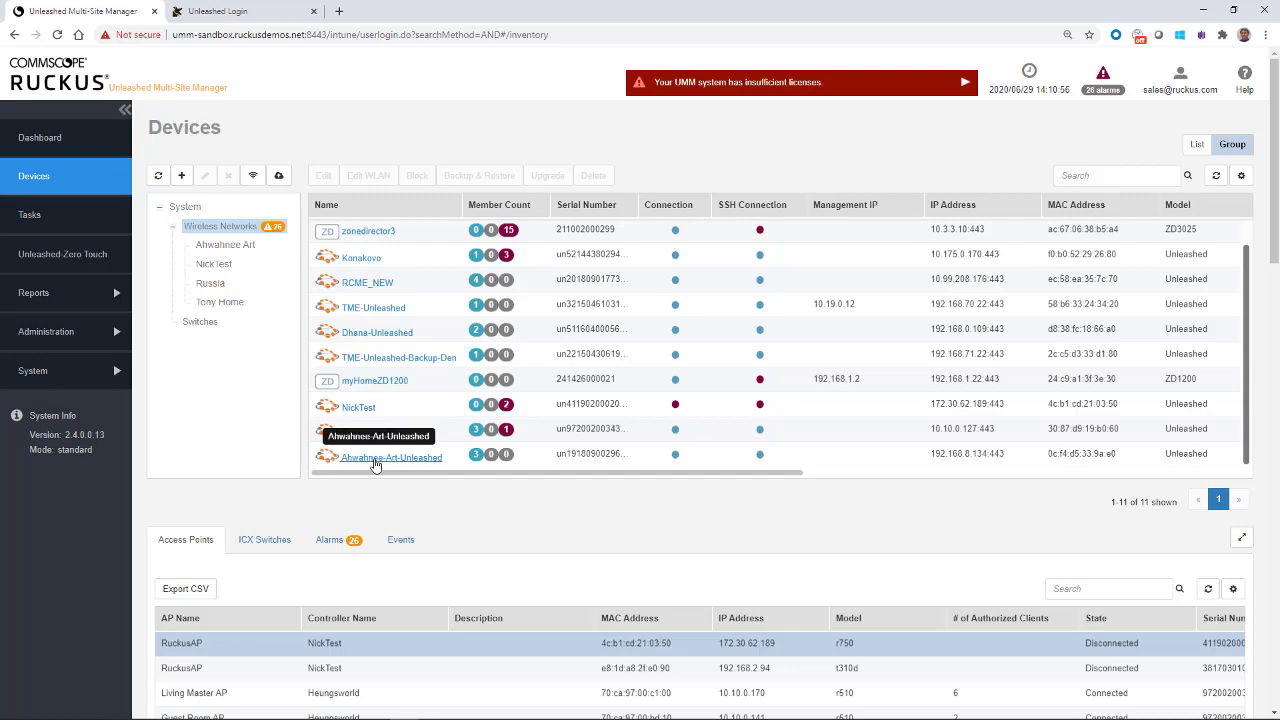
# Step: Review Ahwahnee-Art-Unleashed's own dashboard: WiFi Networks and Access Points (3 APs, 6 clients)
pyautogui.click(378, 458)
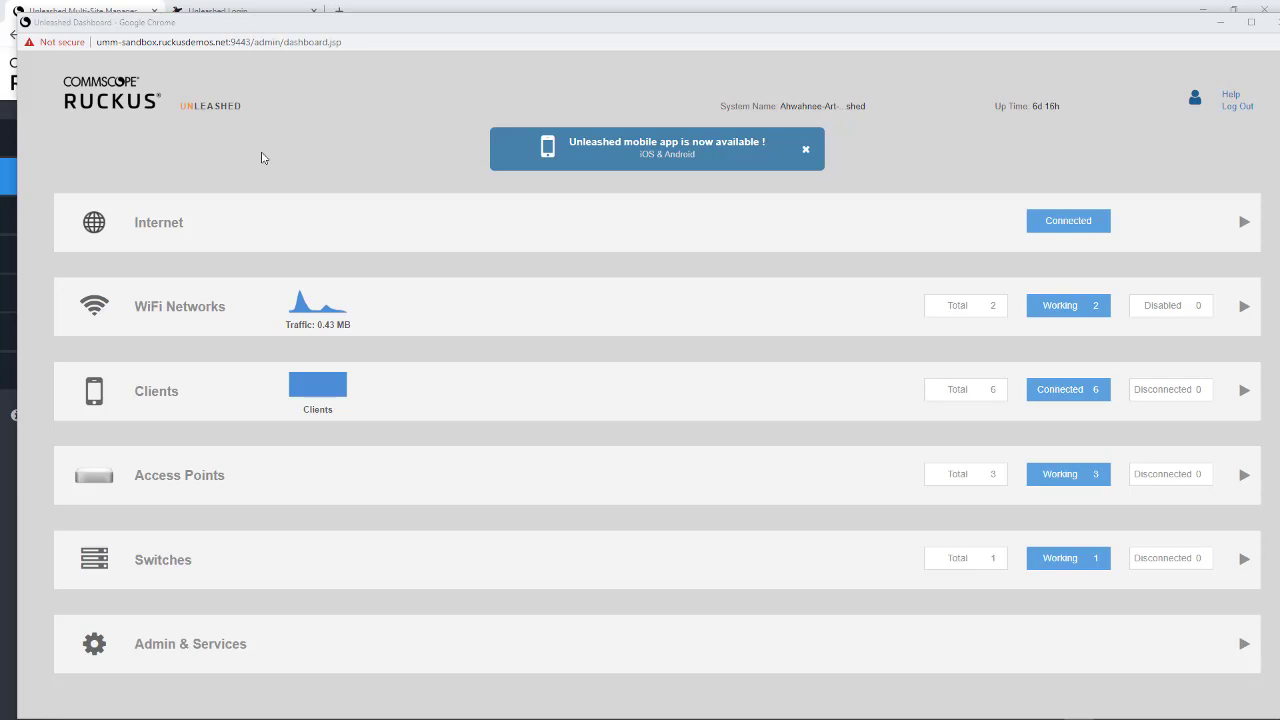
pyautogui.click(186, 306)
pyautogui.click(187, 307)
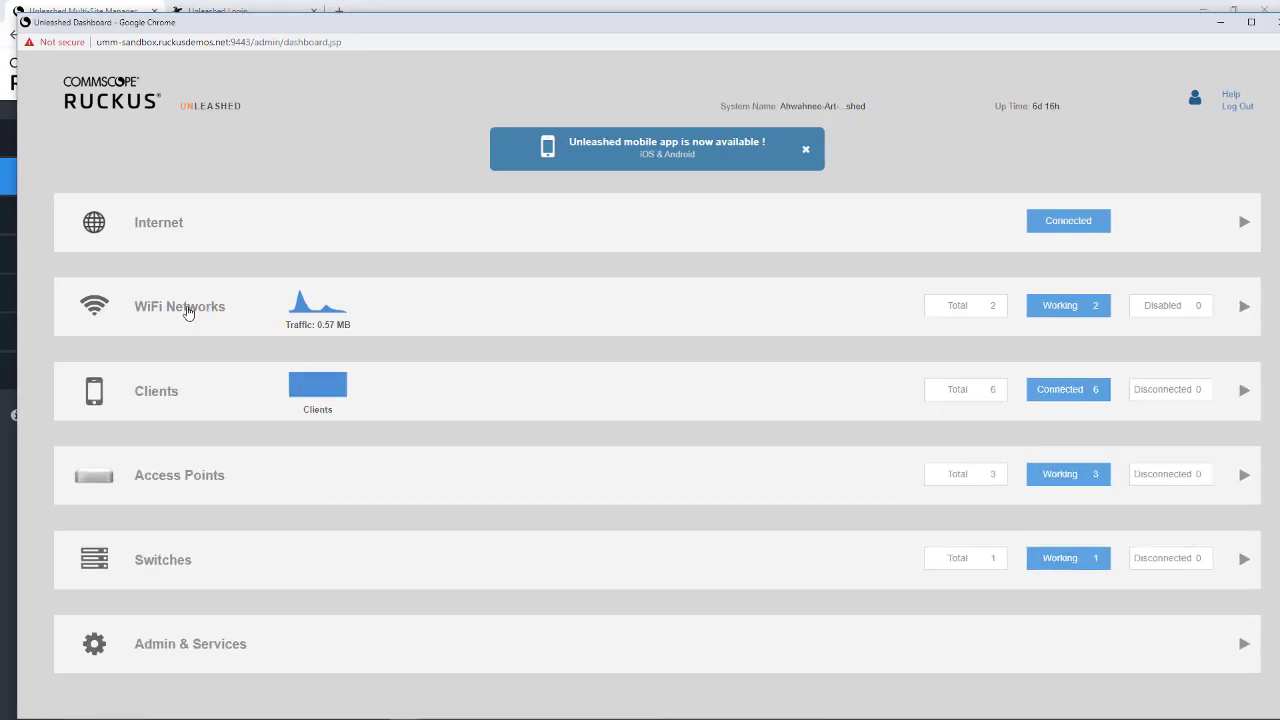
pyautogui.click(171, 477)
pyautogui.scroll(-1, 173, 484)
pyautogui.scroll(-4, 175, 485)
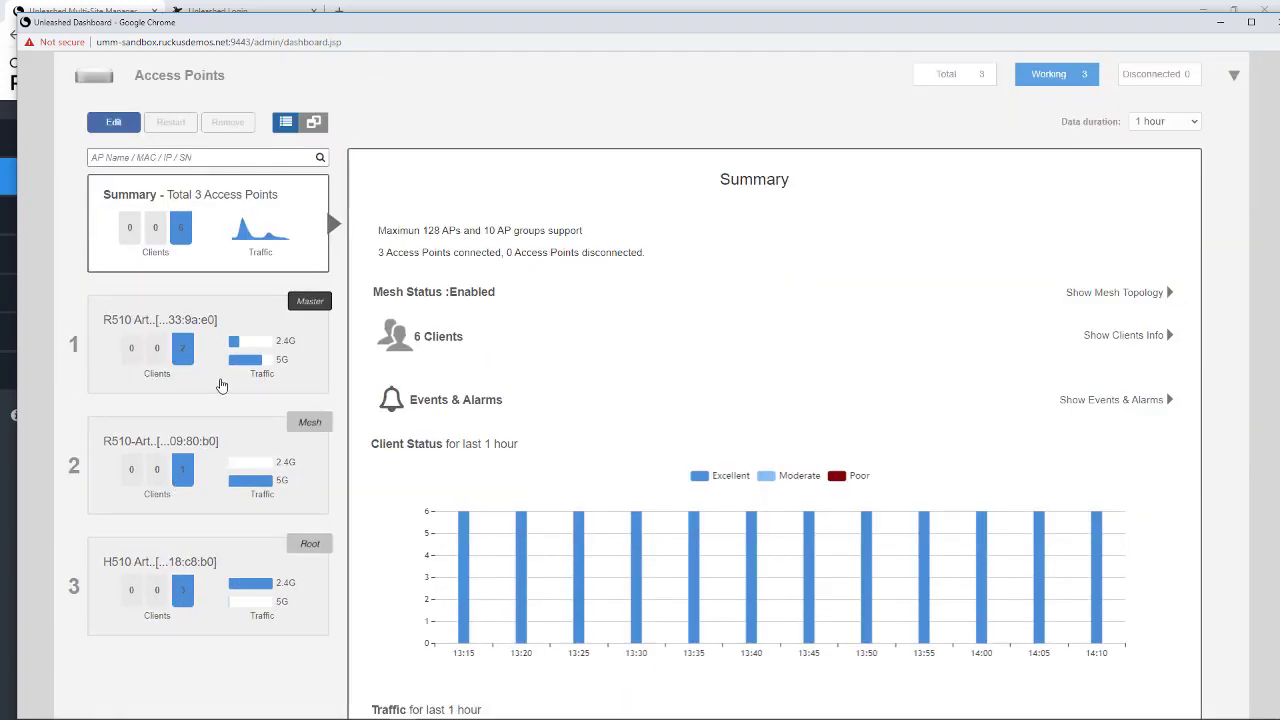
pyautogui.scroll(-2, 222, 386)
pyautogui.scroll(2, 230, 391)
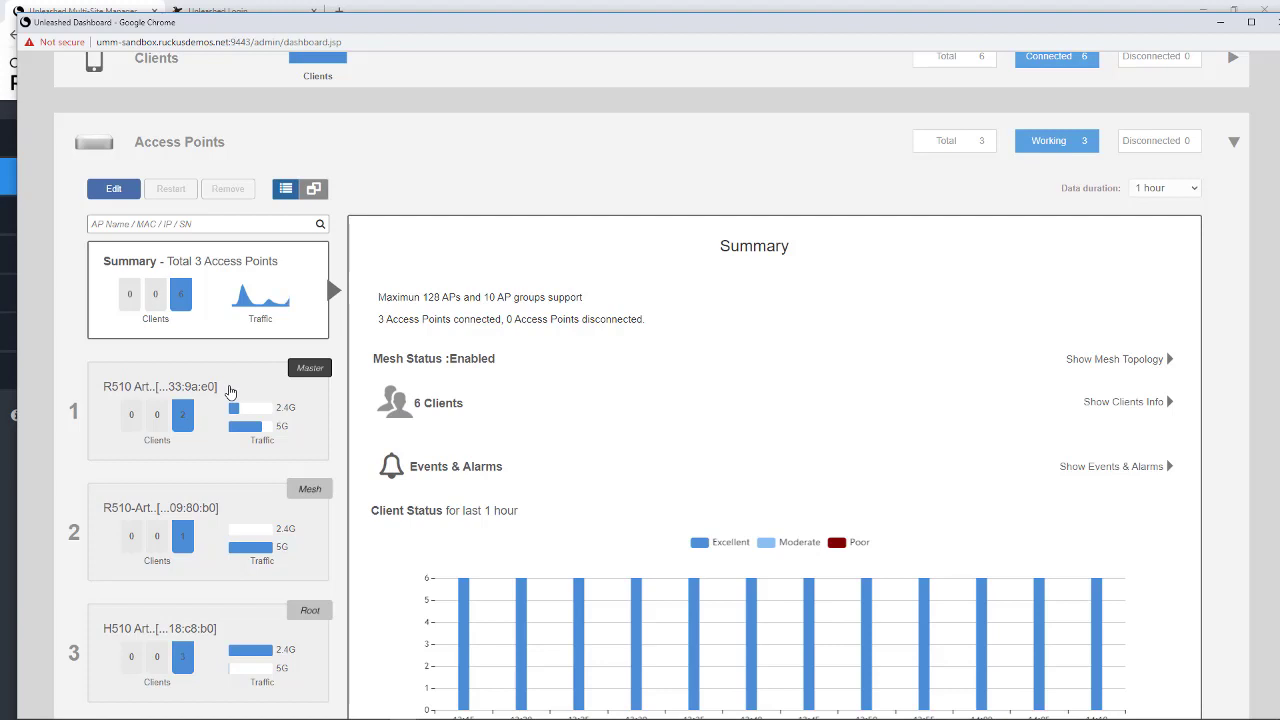
pyautogui.hotkey('alt', 'Tab')
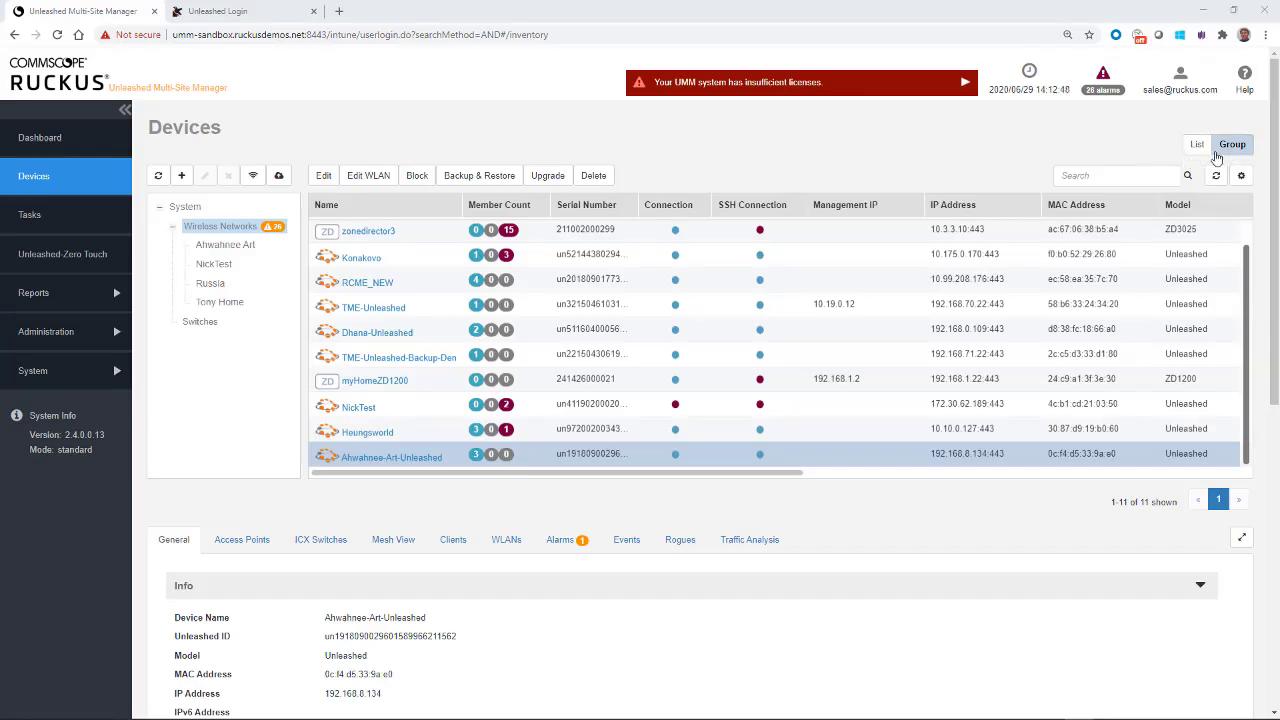
# Step: Toggle List and Group views, refresh the group tree, and filter to the Ahwahnee Art group
pyautogui.click(1197, 146)
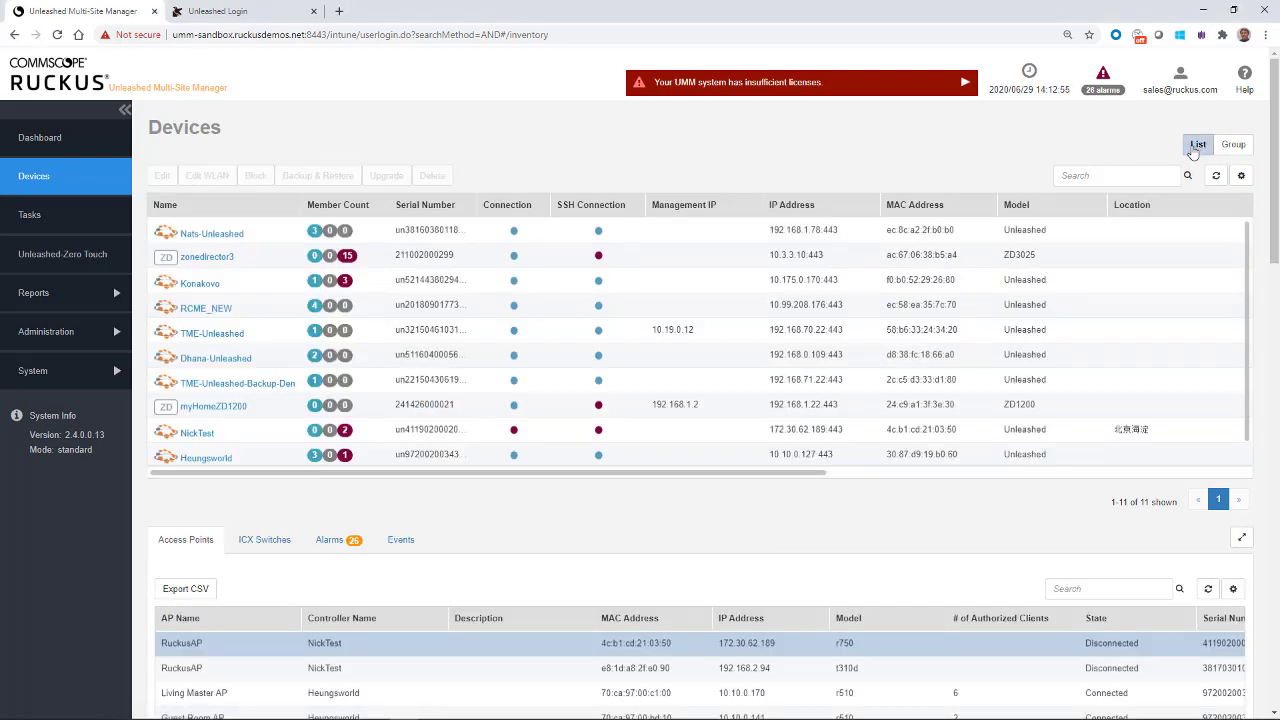
pyautogui.click(1233, 144)
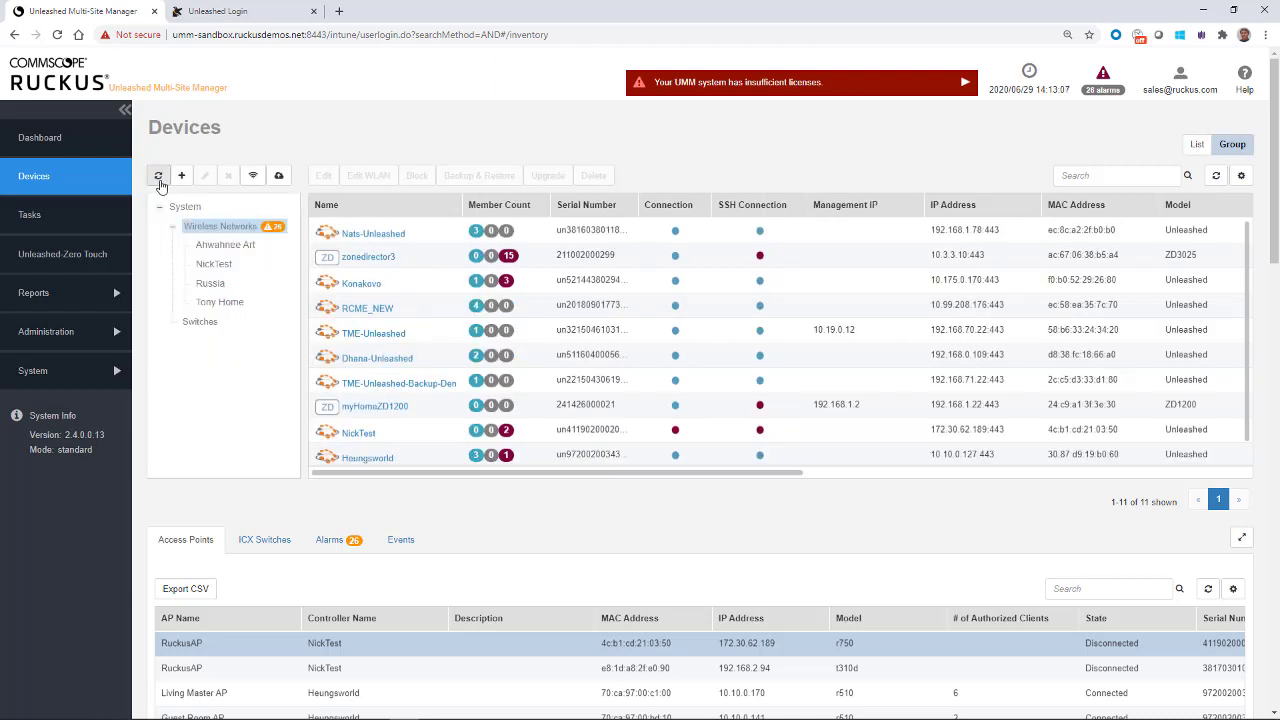
pyautogui.click(157, 178)
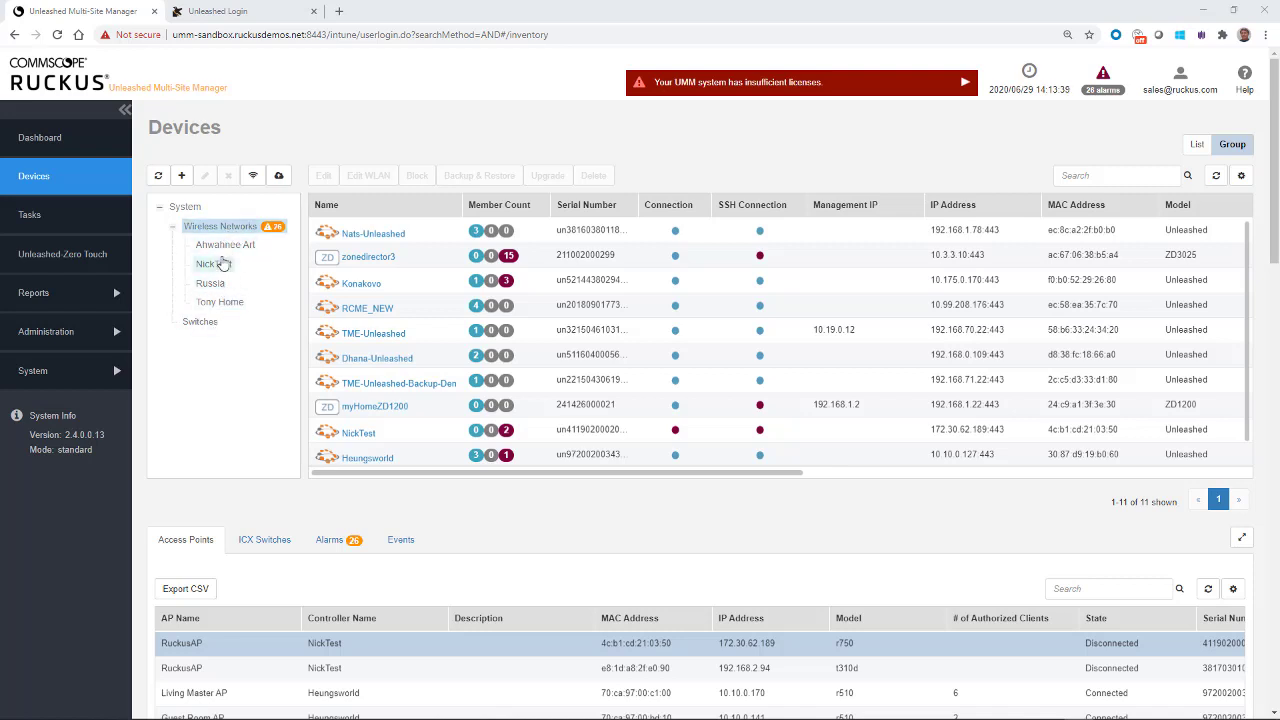
pyautogui.click(222, 247)
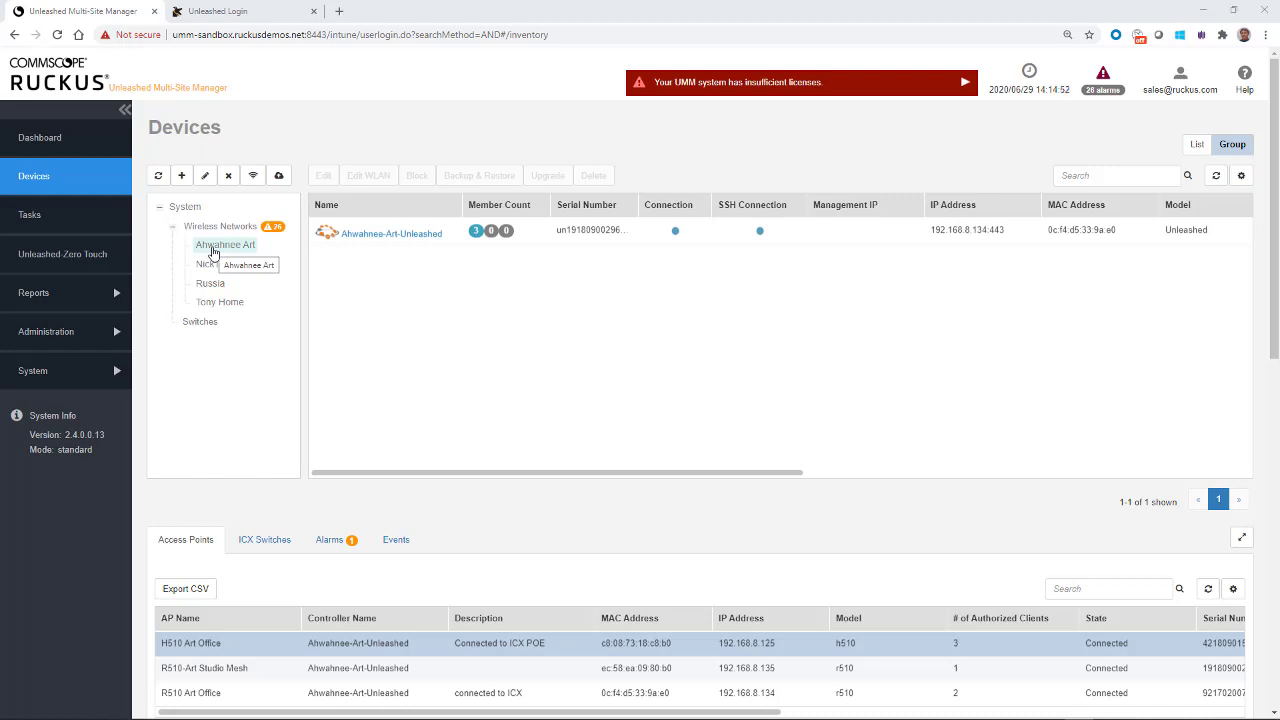
# Step: Add Konakovo and Nats-Unleashed to the Ahwahnee Art group and save it
pyautogui.click(205, 177)
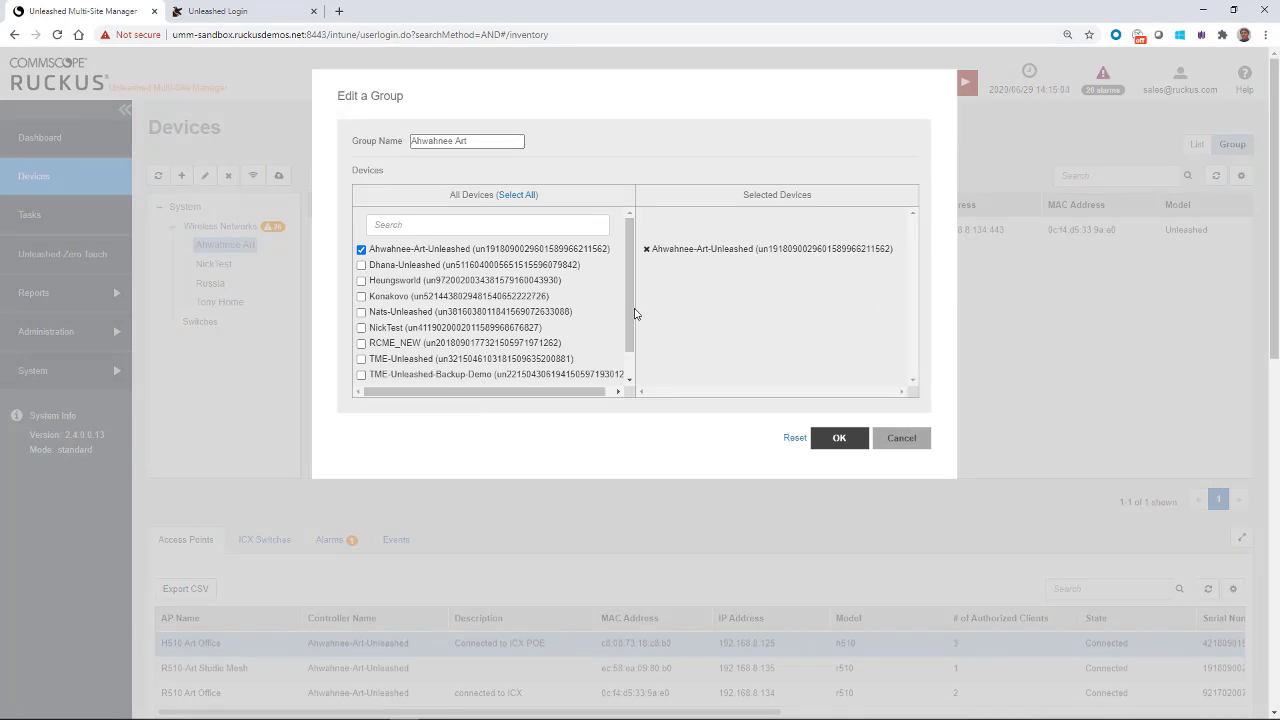
pyautogui.moveTo(633, 314); pyautogui.dragTo(651, 277)
pyautogui.click(361, 296)
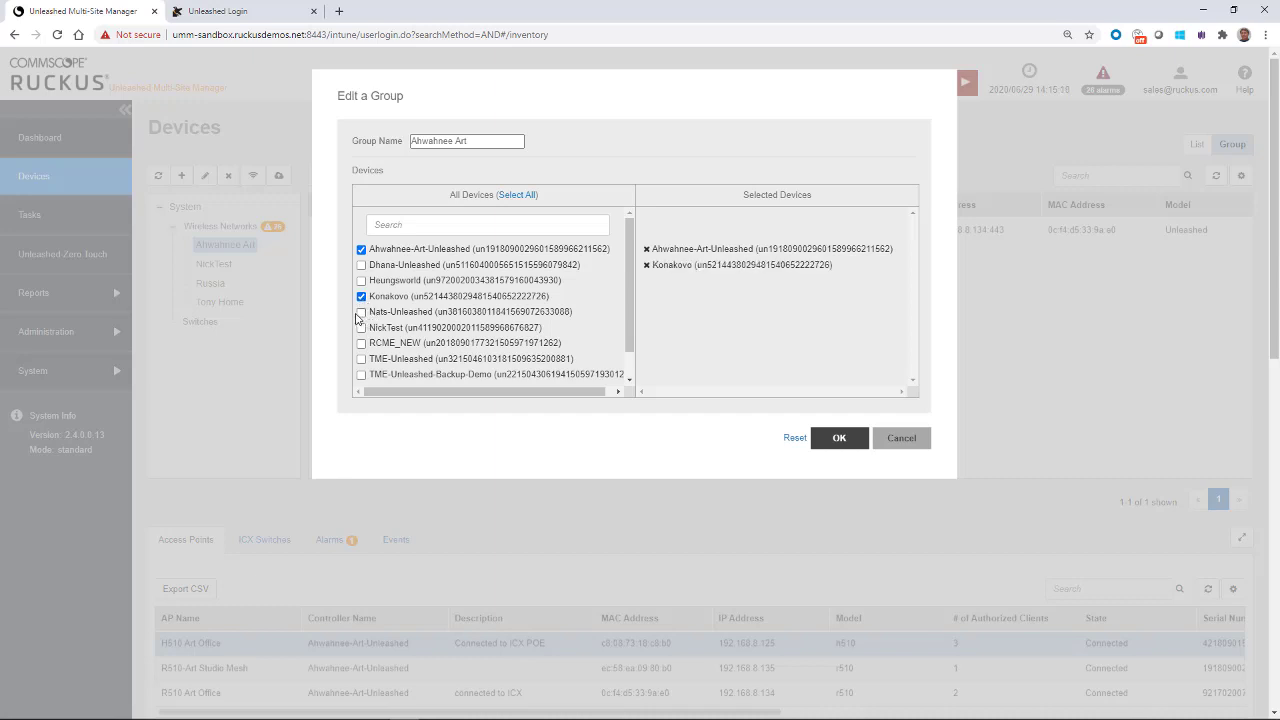
pyautogui.click(361, 312)
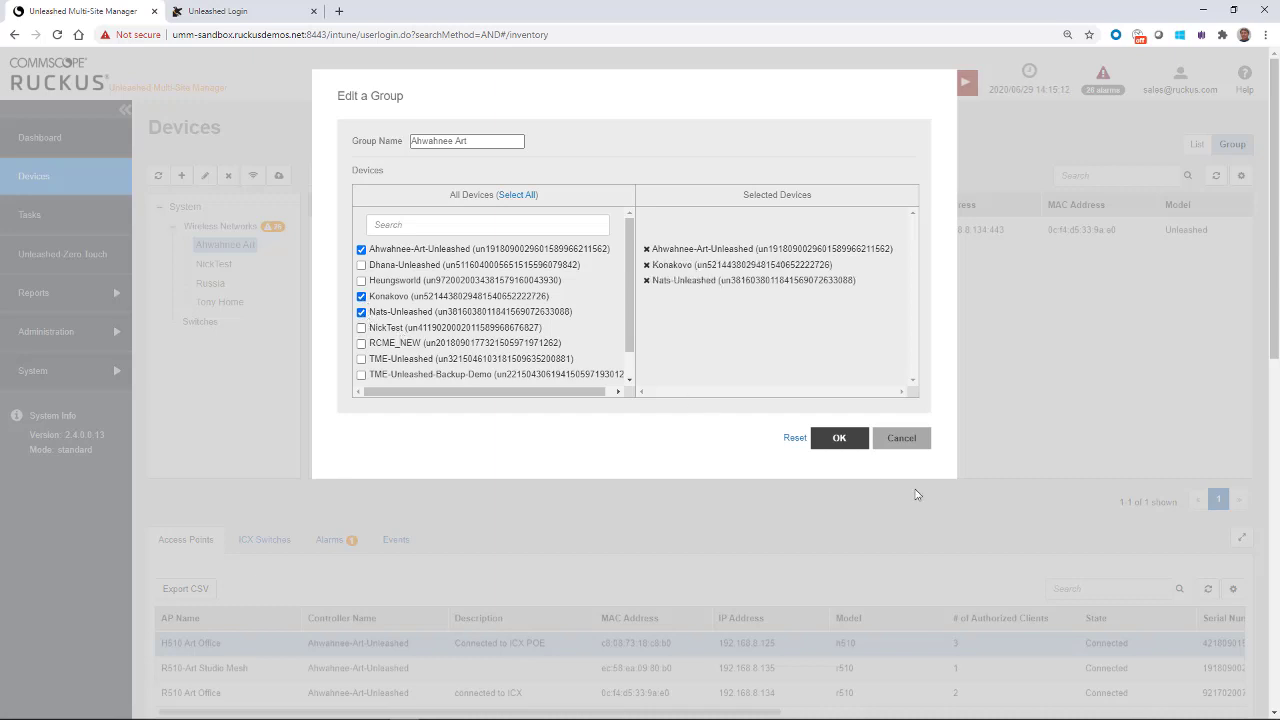
pyautogui.click(839, 440)
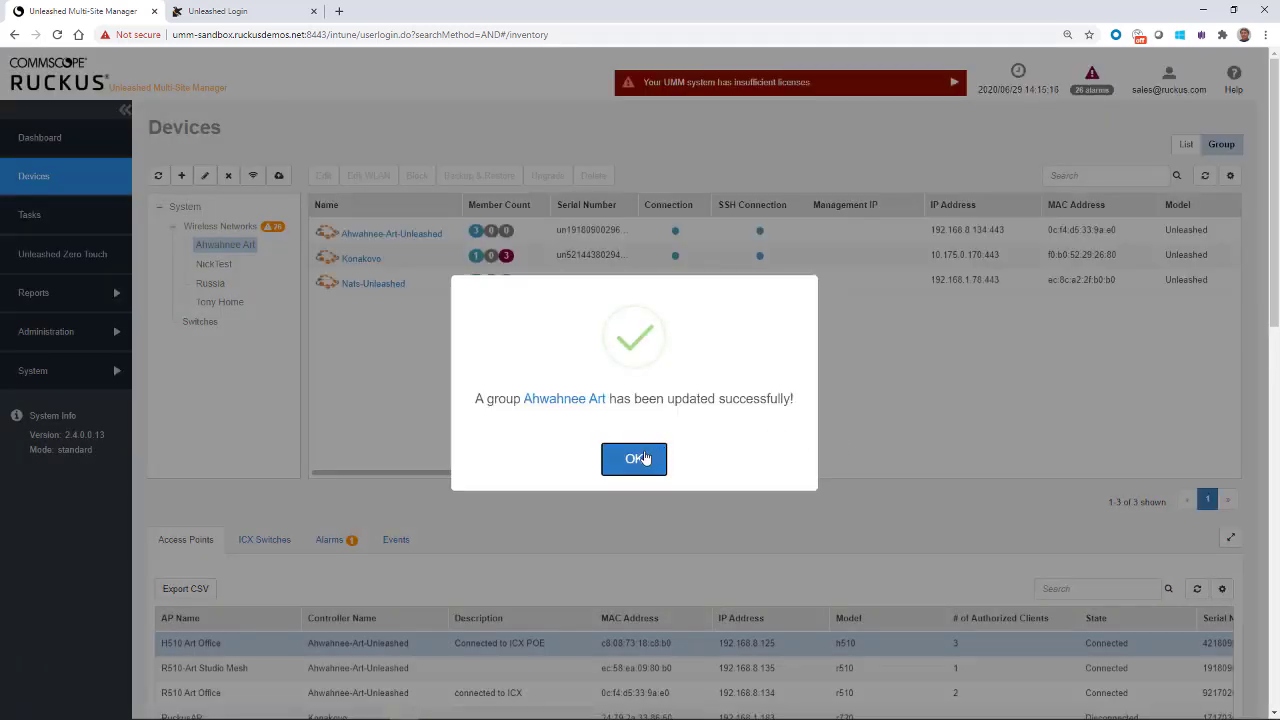
pyautogui.click(644, 458)
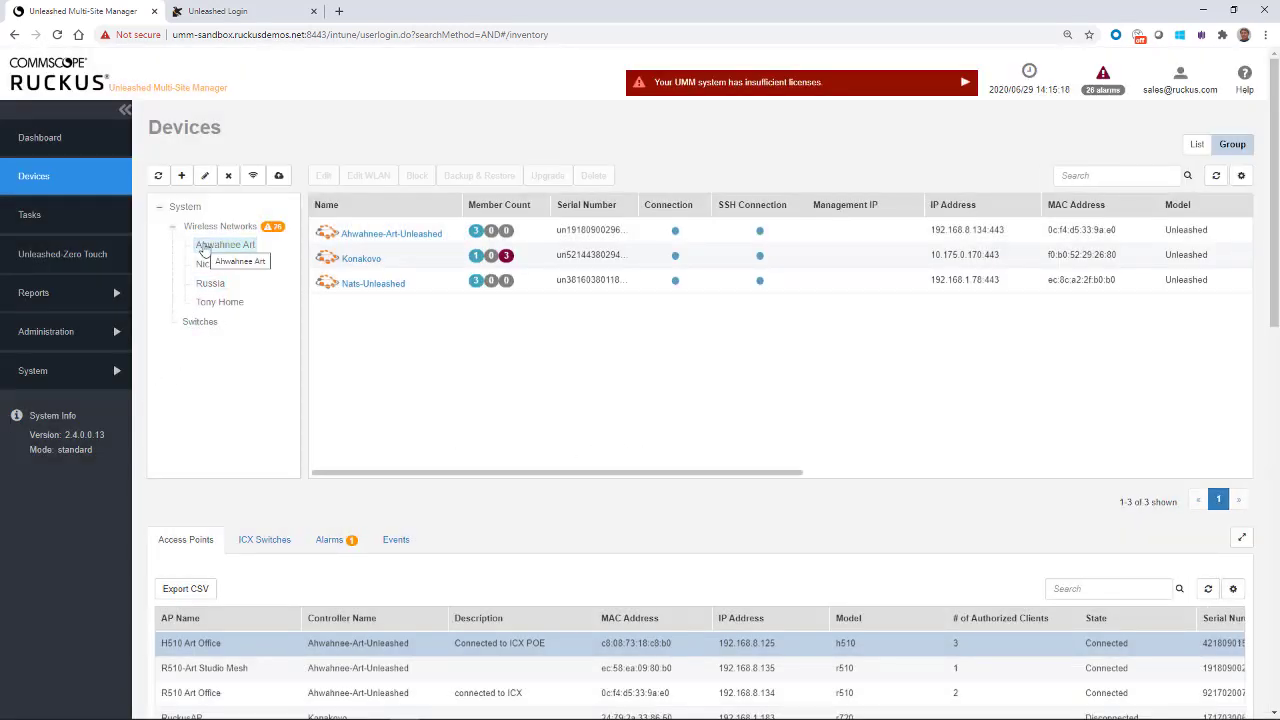
# Step: Reselect Ahwahnee Art, reopen its group editor, and save it again
pyautogui.click(208, 250)
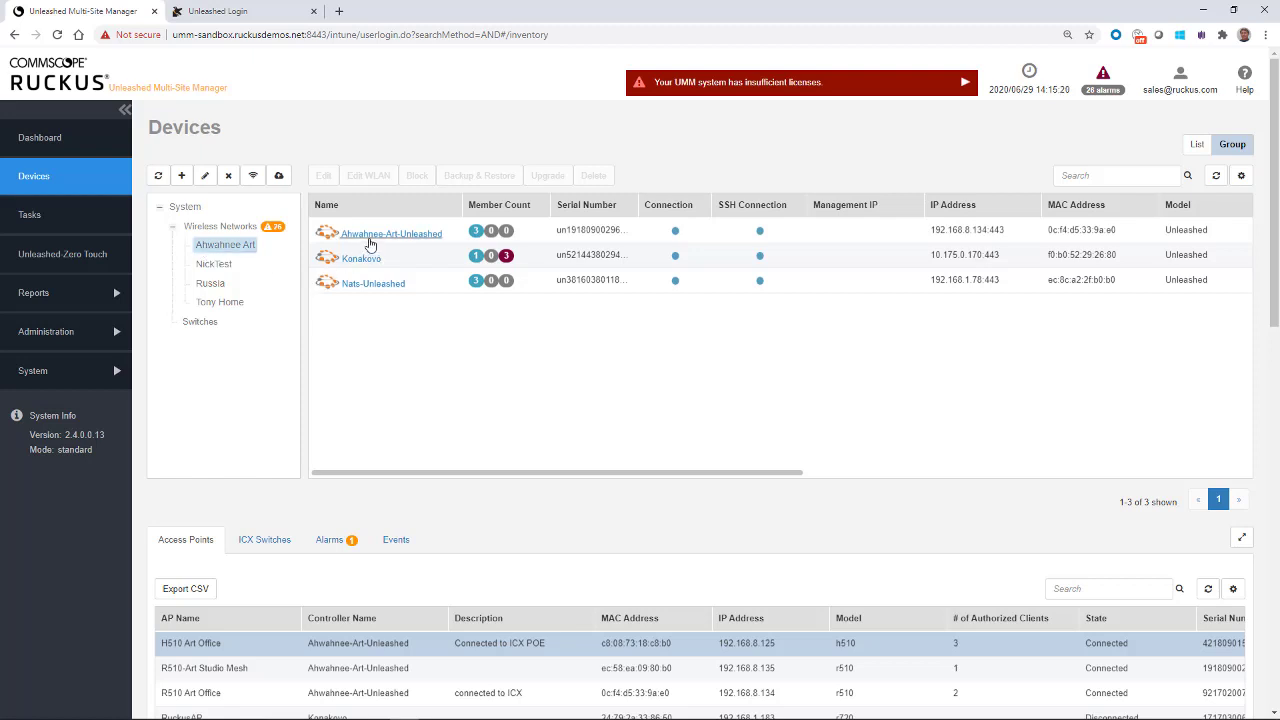
pyautogui.click(205, 176)
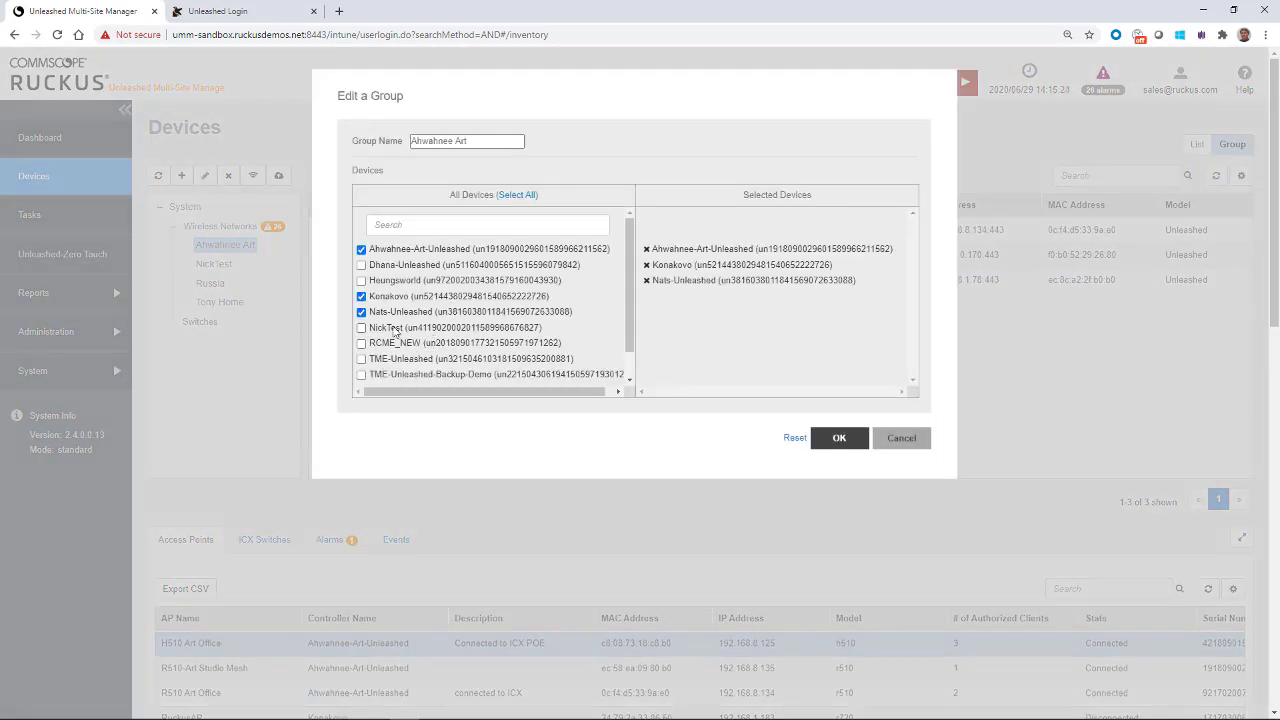
pyautogui.click(839, 437)
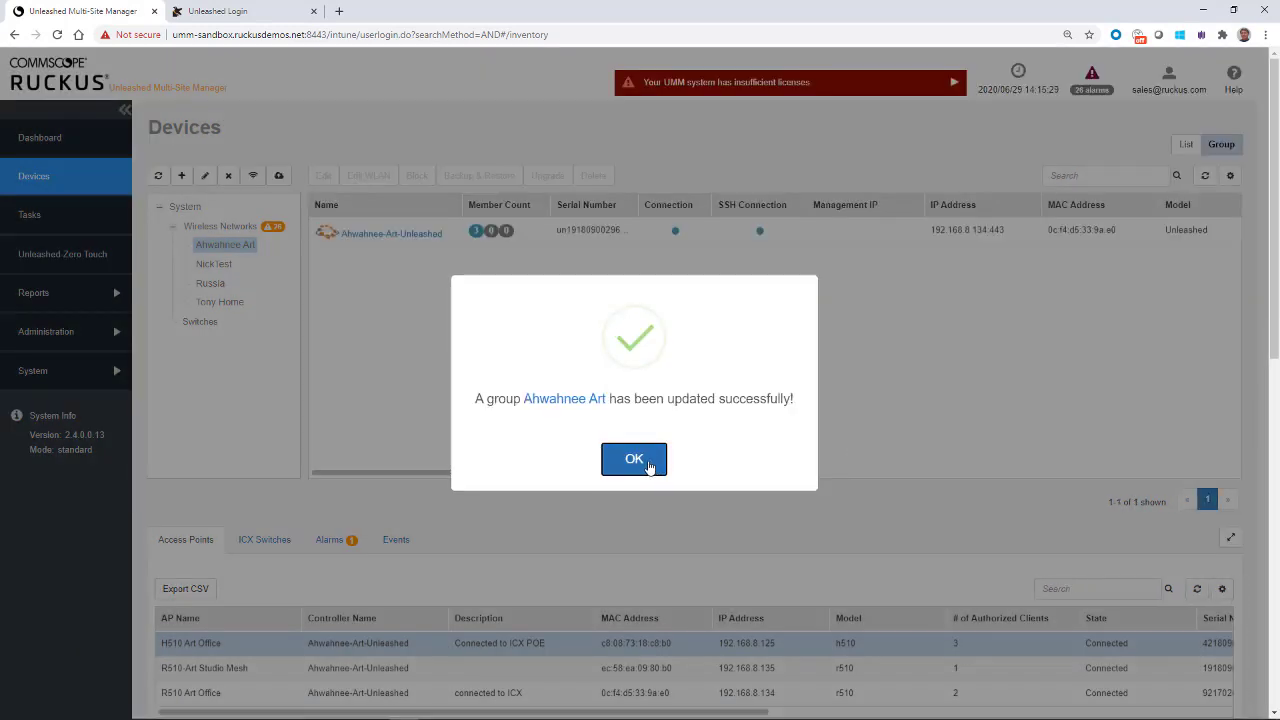
pyautogui.click(654, 468)
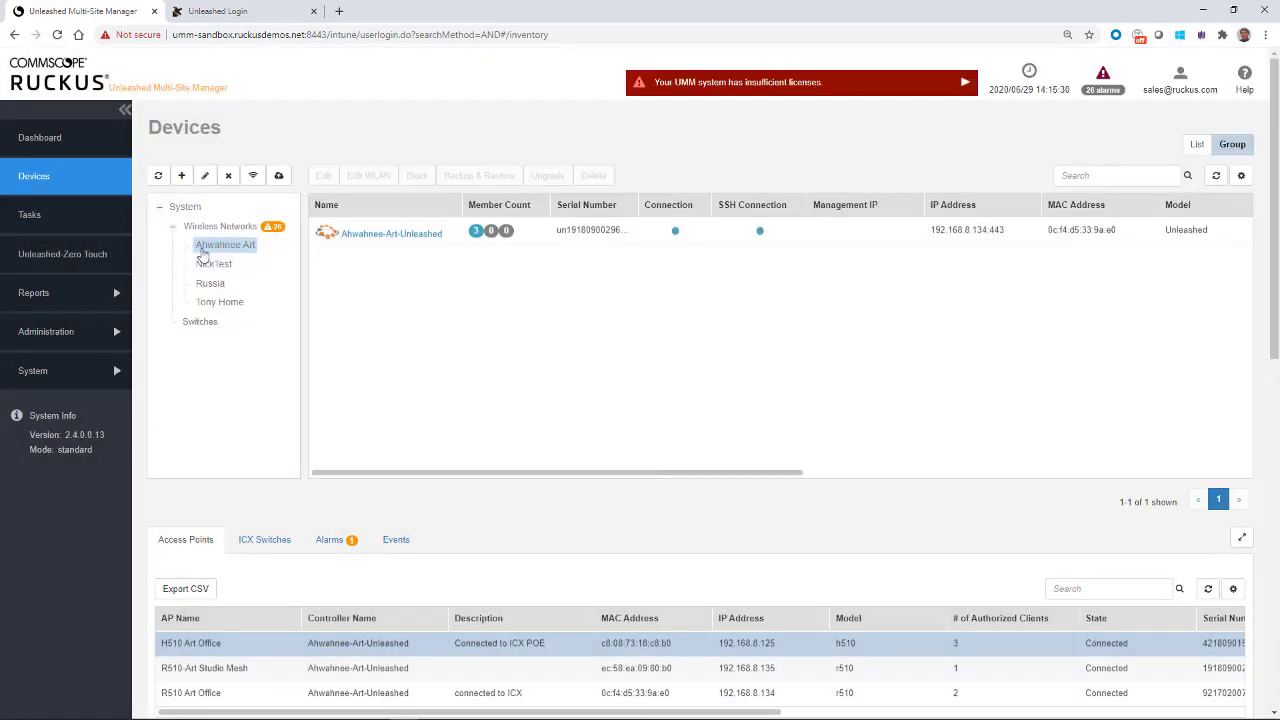
# Step: Create the Yosemite Art group containing Ahwahnee-Art-Unleashed, Konakovo and Nats-Unleashed, leaving NickTest out
pyautogui.click(200, 230)
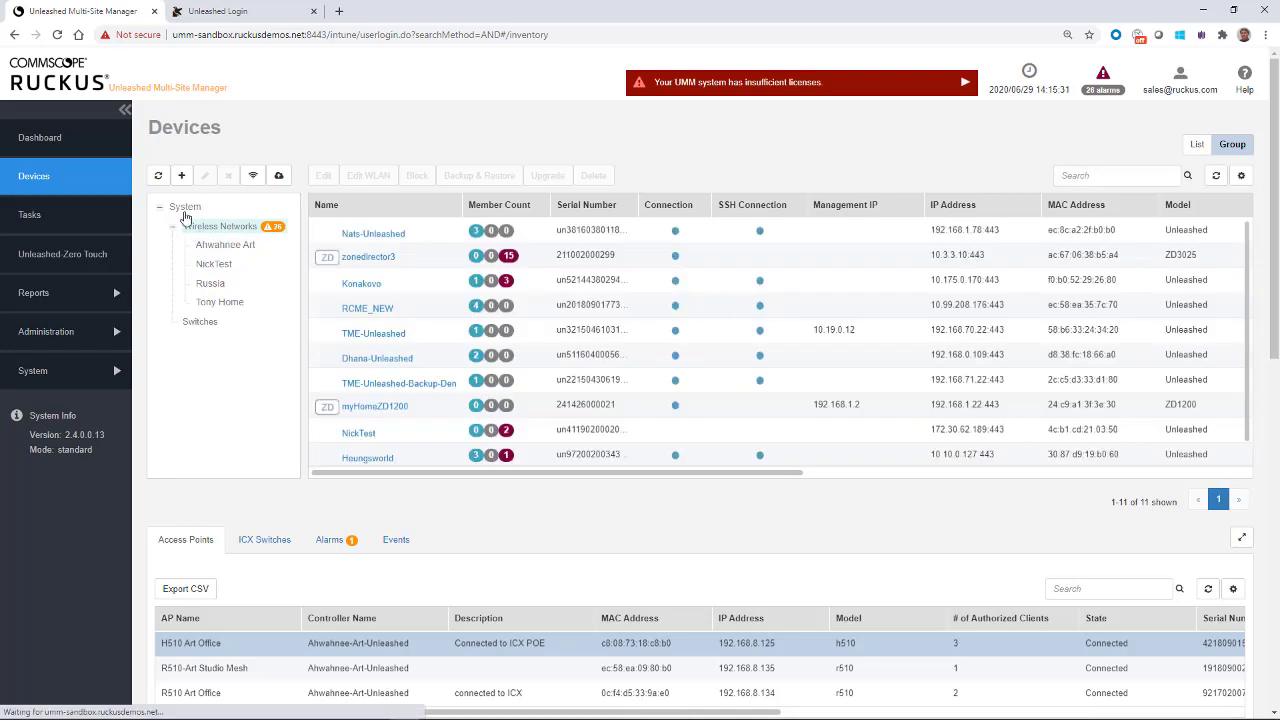
pyautogui.click(182, 177)
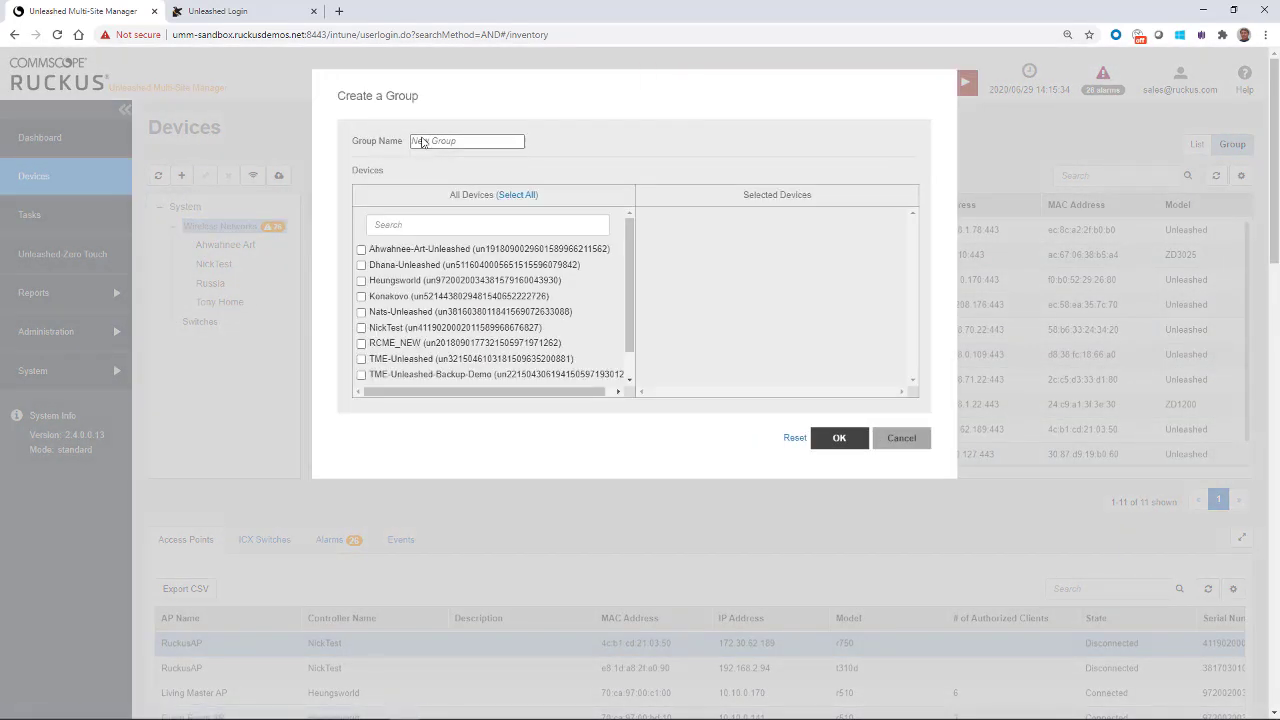
pyautogui.click(421, 143)
pyautogui.write('Yosemite Art')
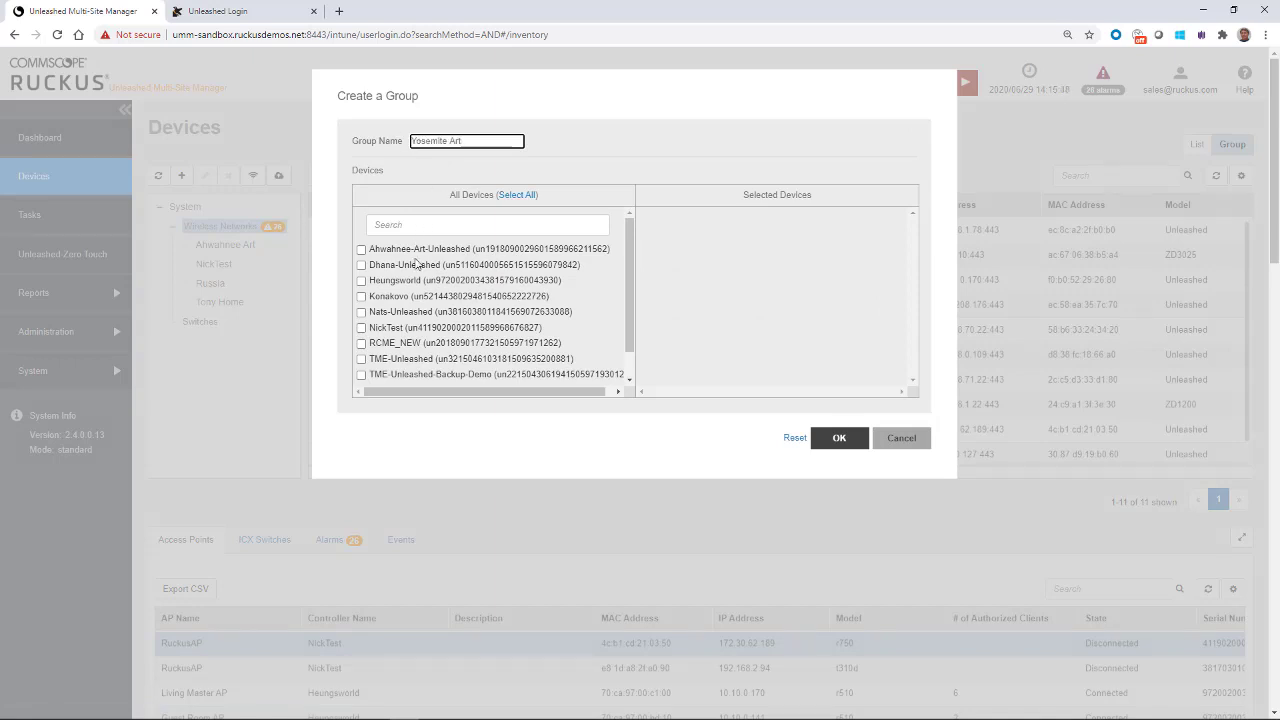
pyautogui.click(361, 249)
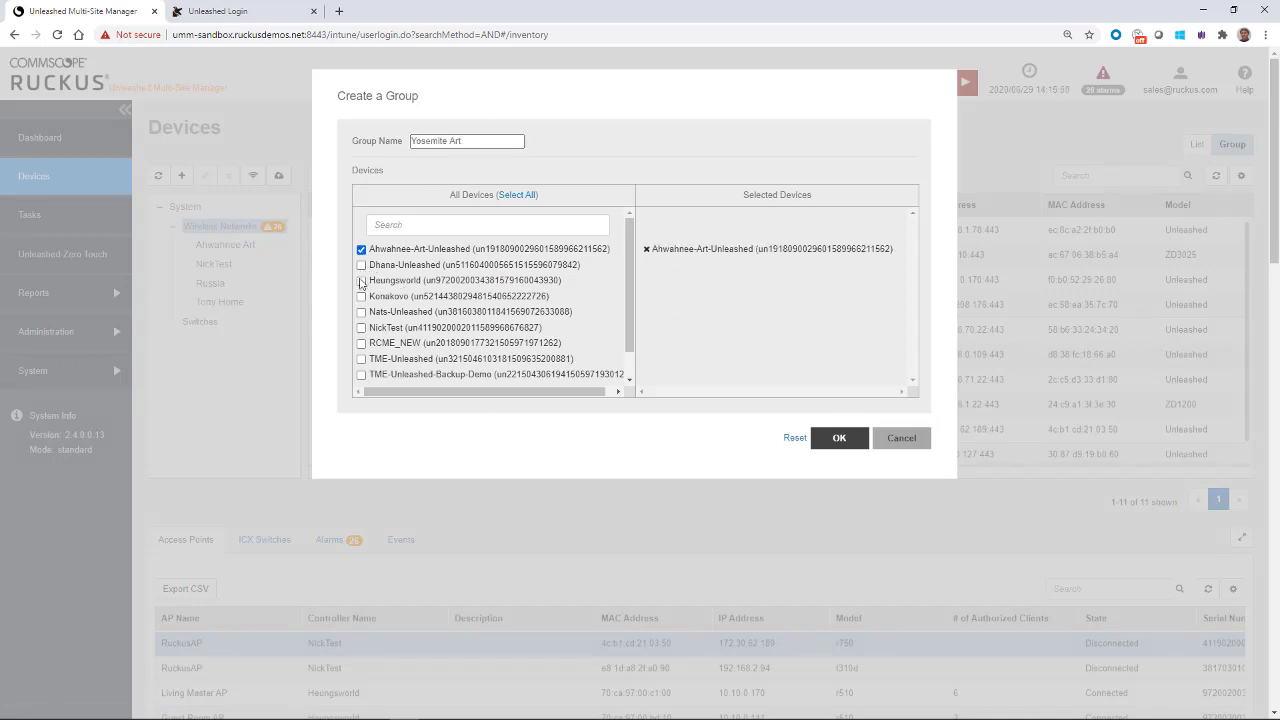
pyautogui.click(362, 297)
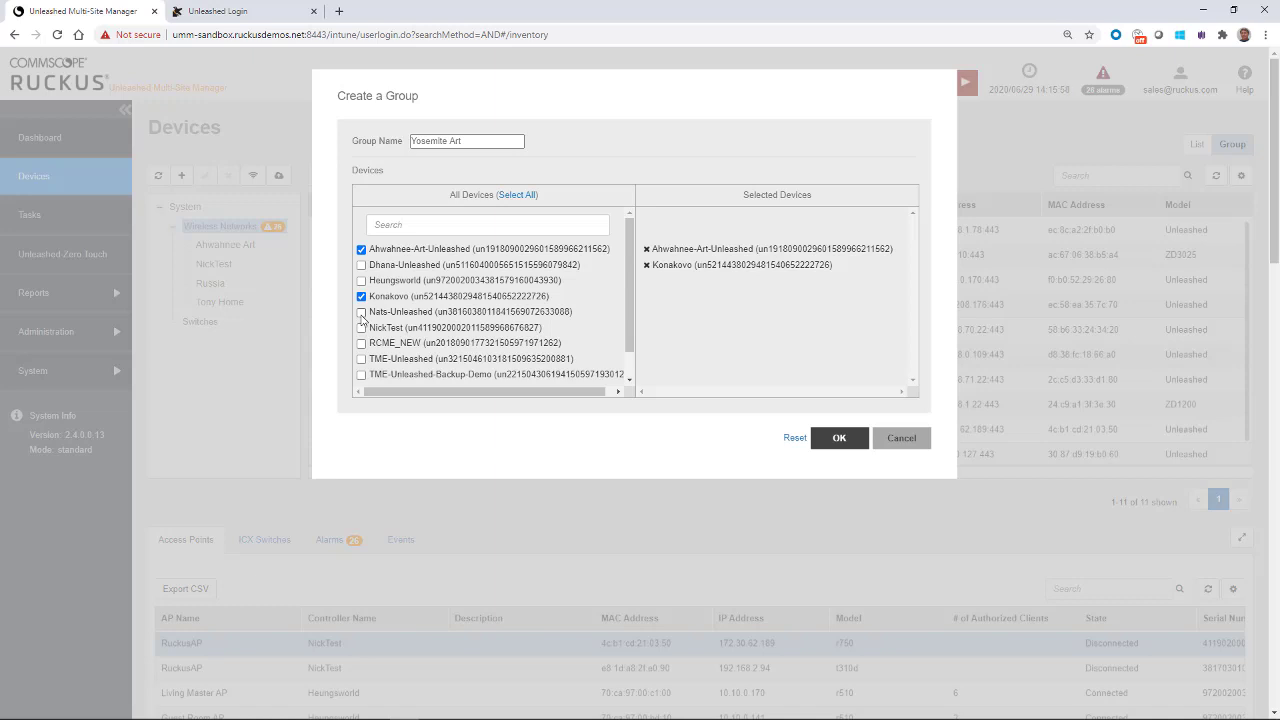
pyautogui.click(361, 312)
pyautogui.click(361, 327)
pyautogui.click(361, 327)
pyautogui.click(828, 440)
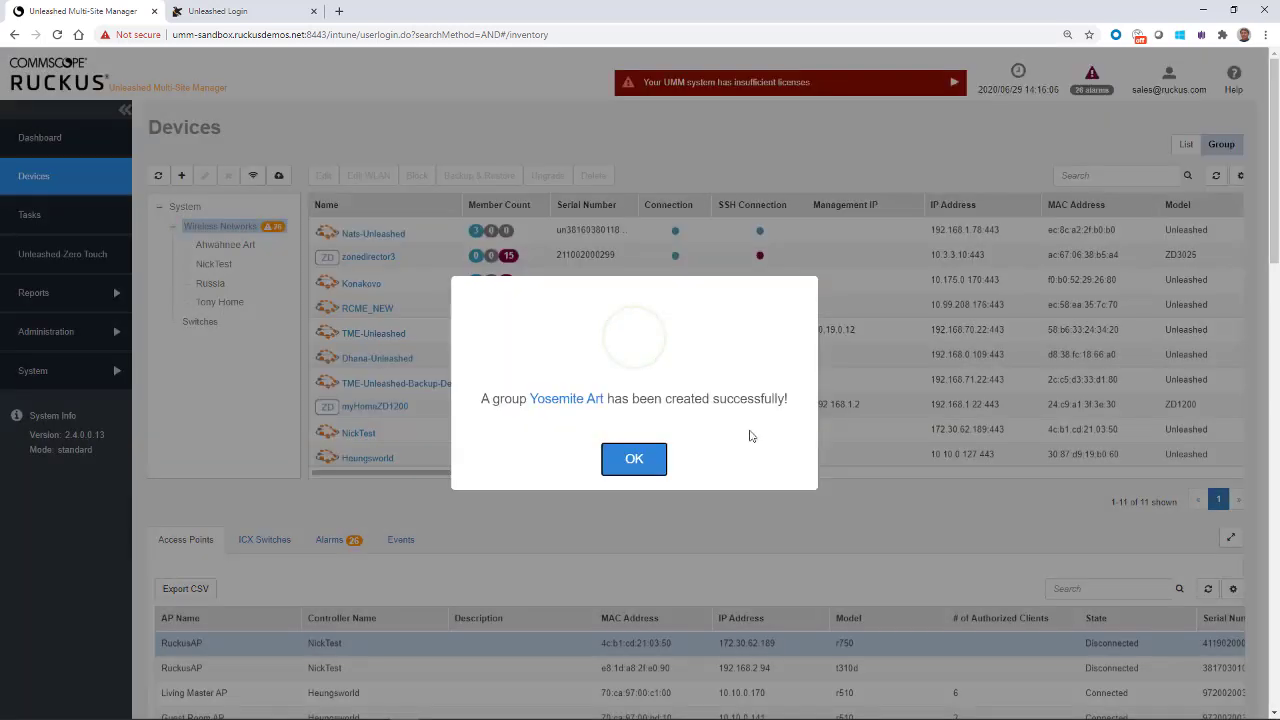
pyautogui.click(637, 464)
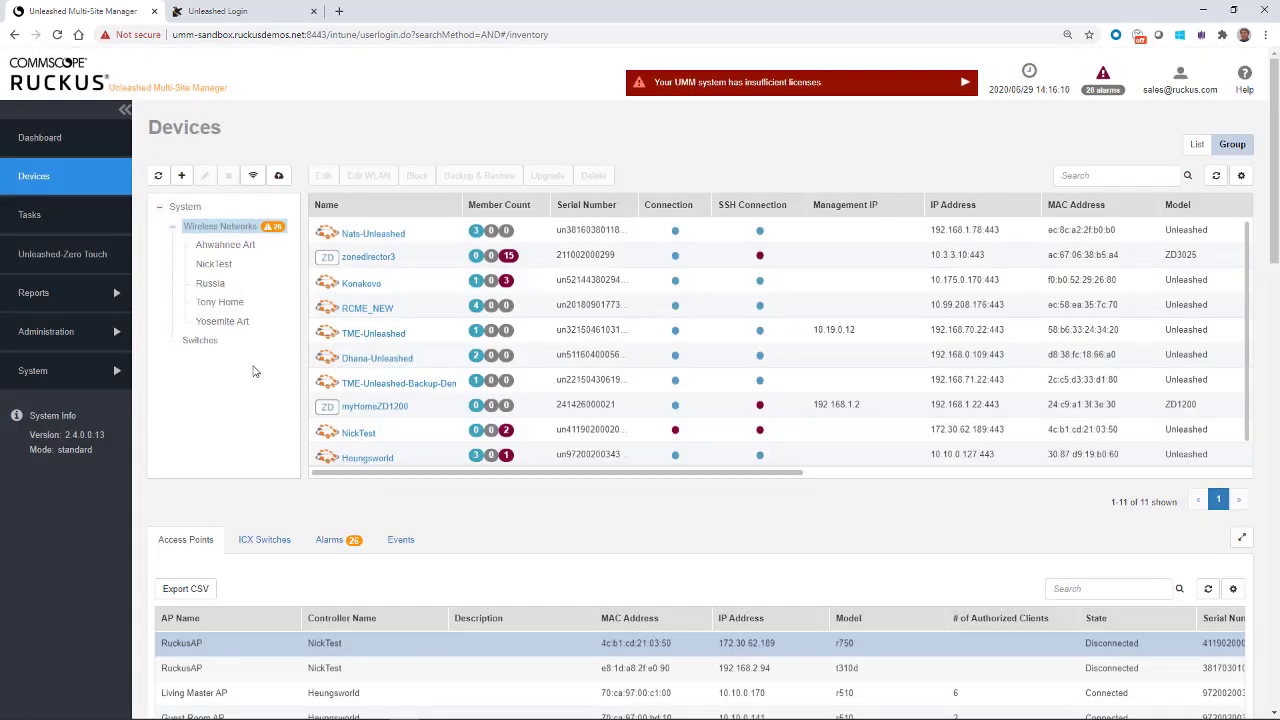
# Step: Select the Yosemite Art group and delete it, confirming 'Yes, delete it!'
pyautogui.click(219, 324)
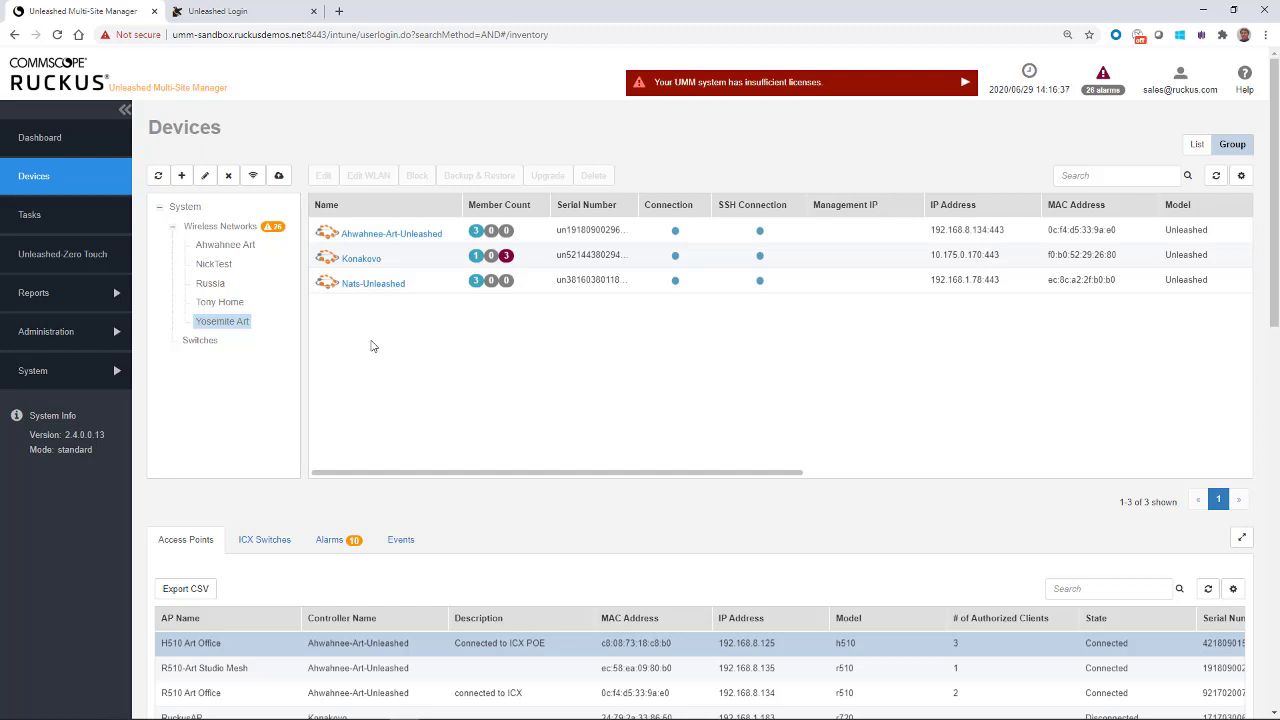
pyautogui.click(229, 177)
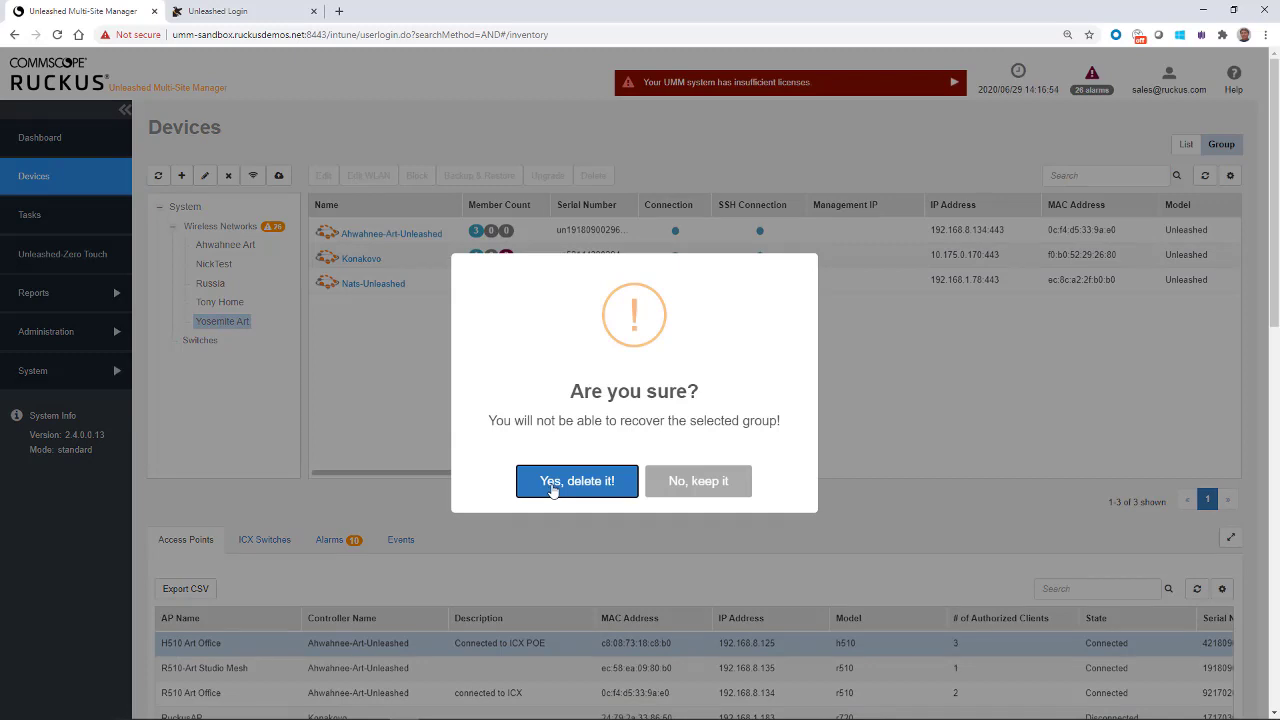
pyautogui.click(553, 488)
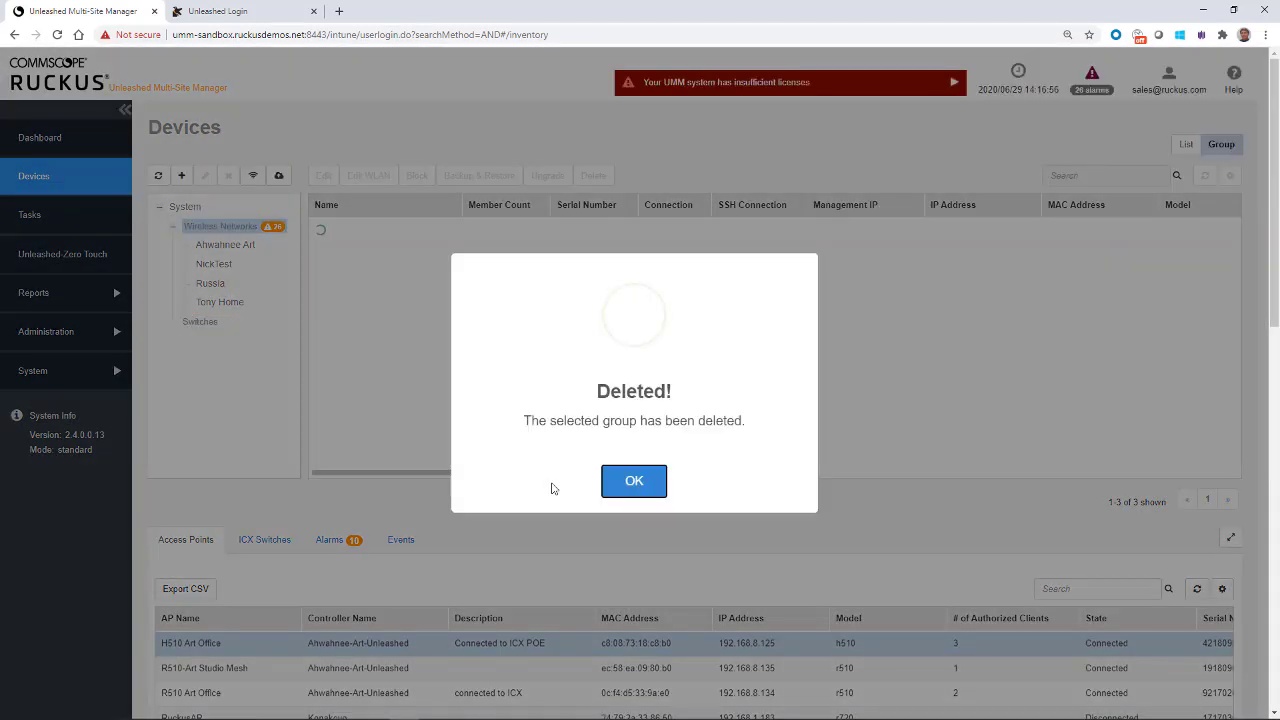
pyautogui.click(620, 488)
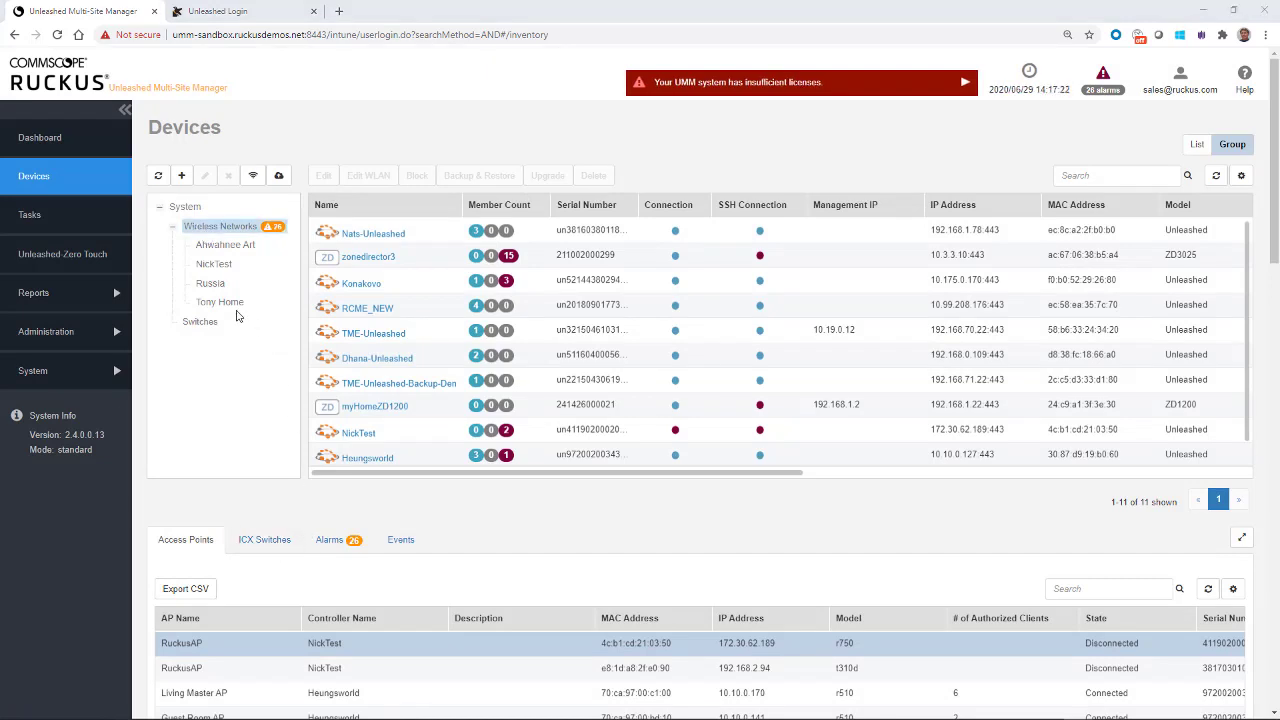
pyautogui.click(213, 252)
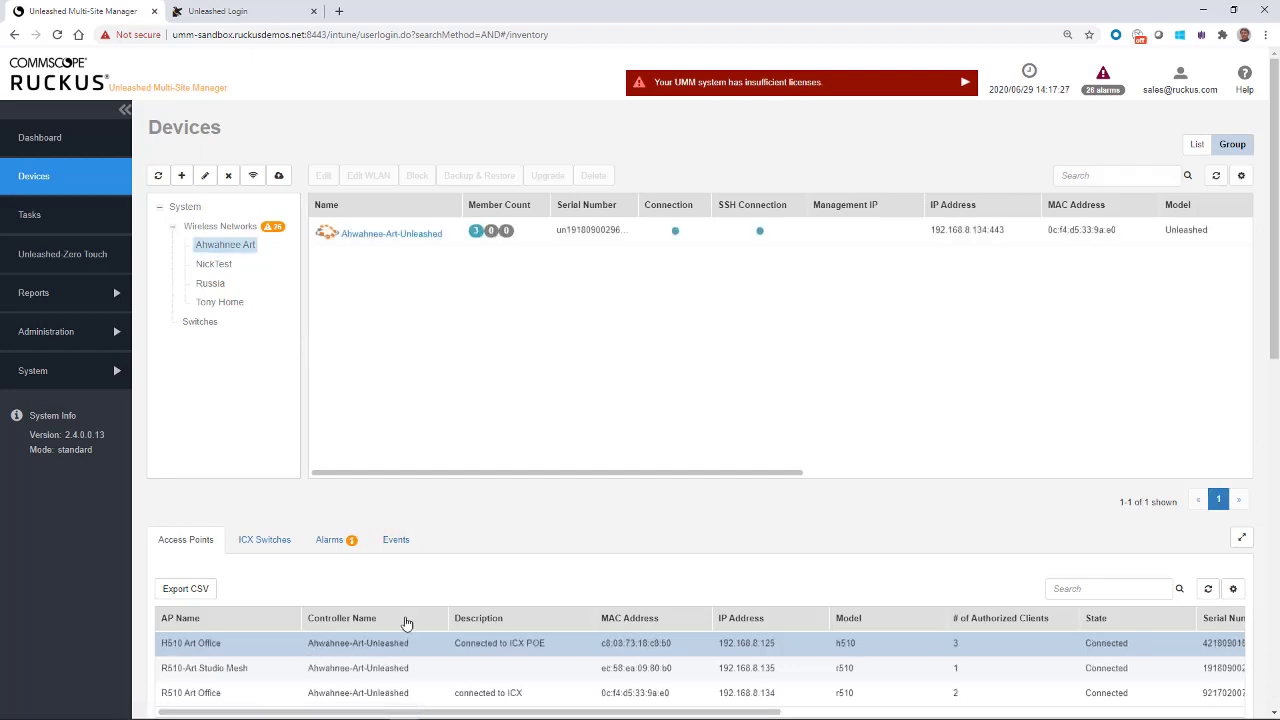
pyautogui.scroll(-1, 376, 564)
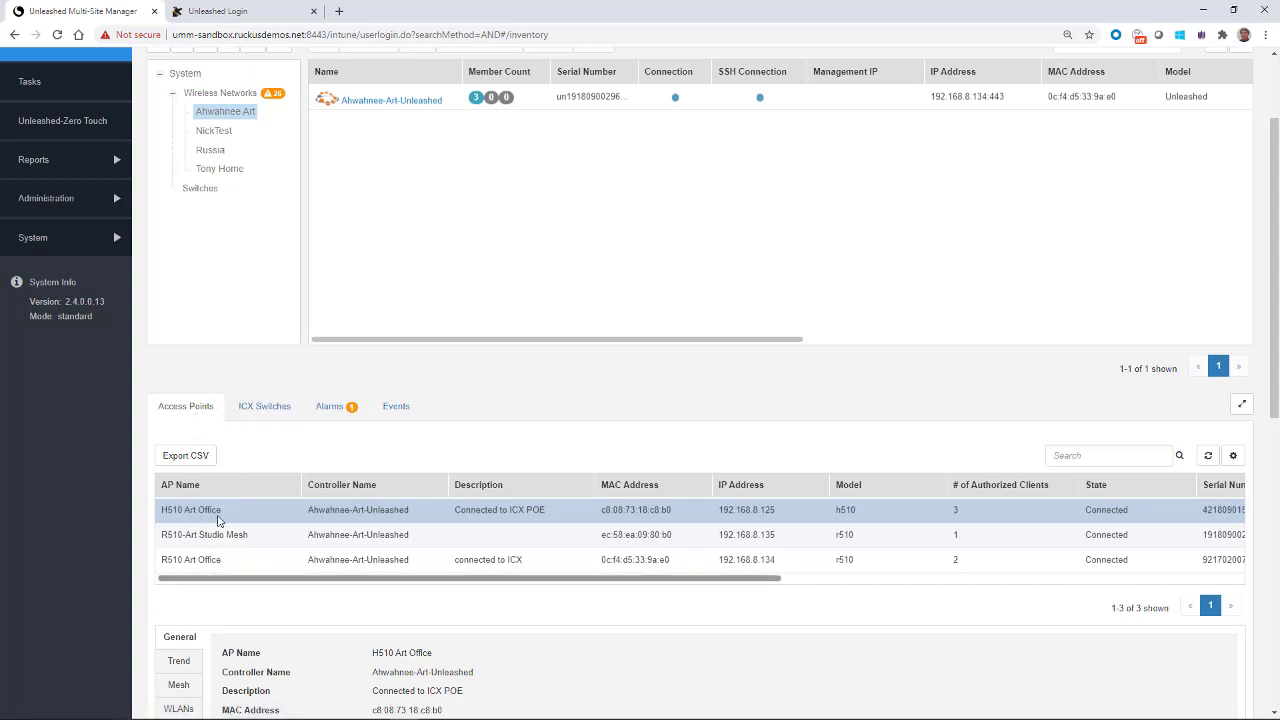
pyautogui.click(268, 408)
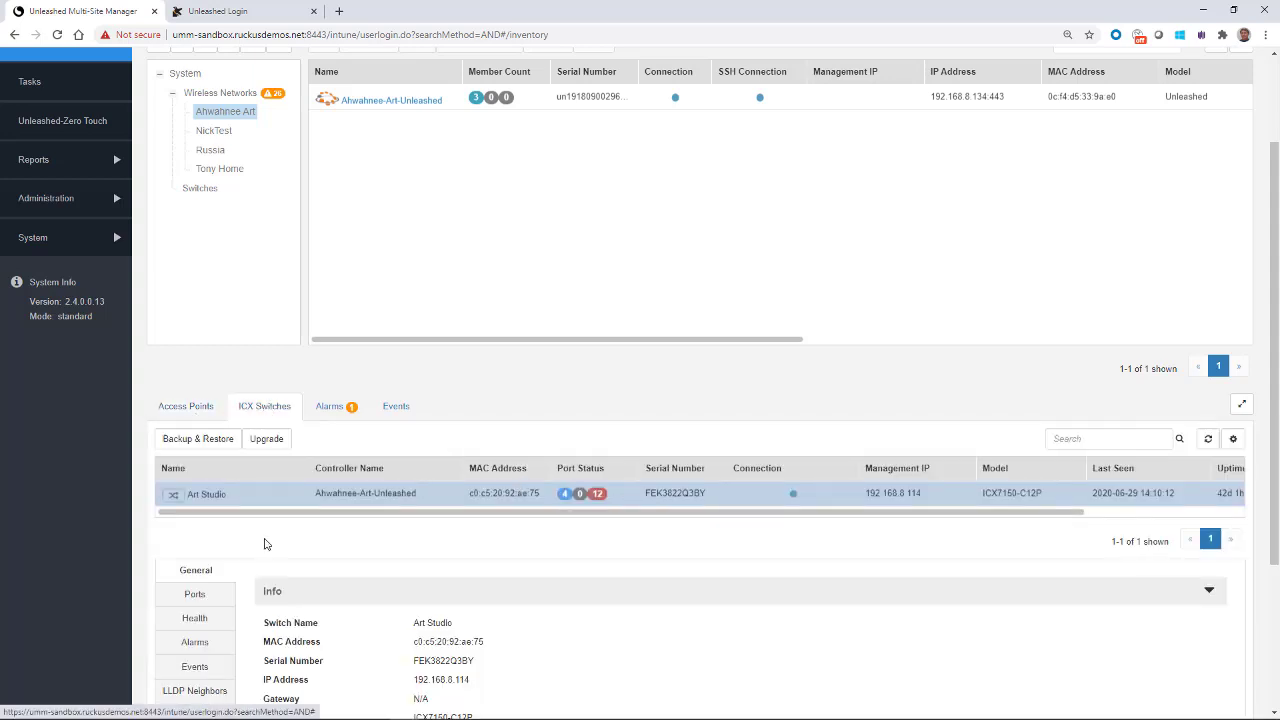
pyautogui.click(343, 410)
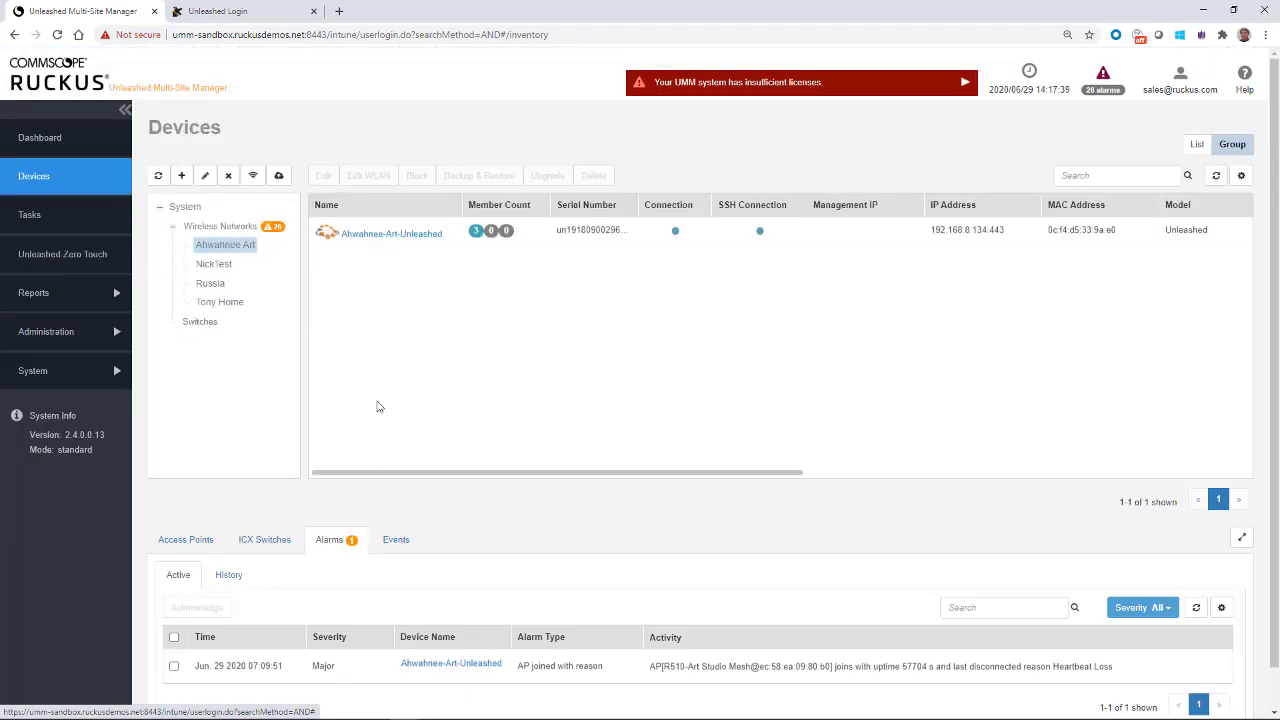
pyautogui.click(249, 230)
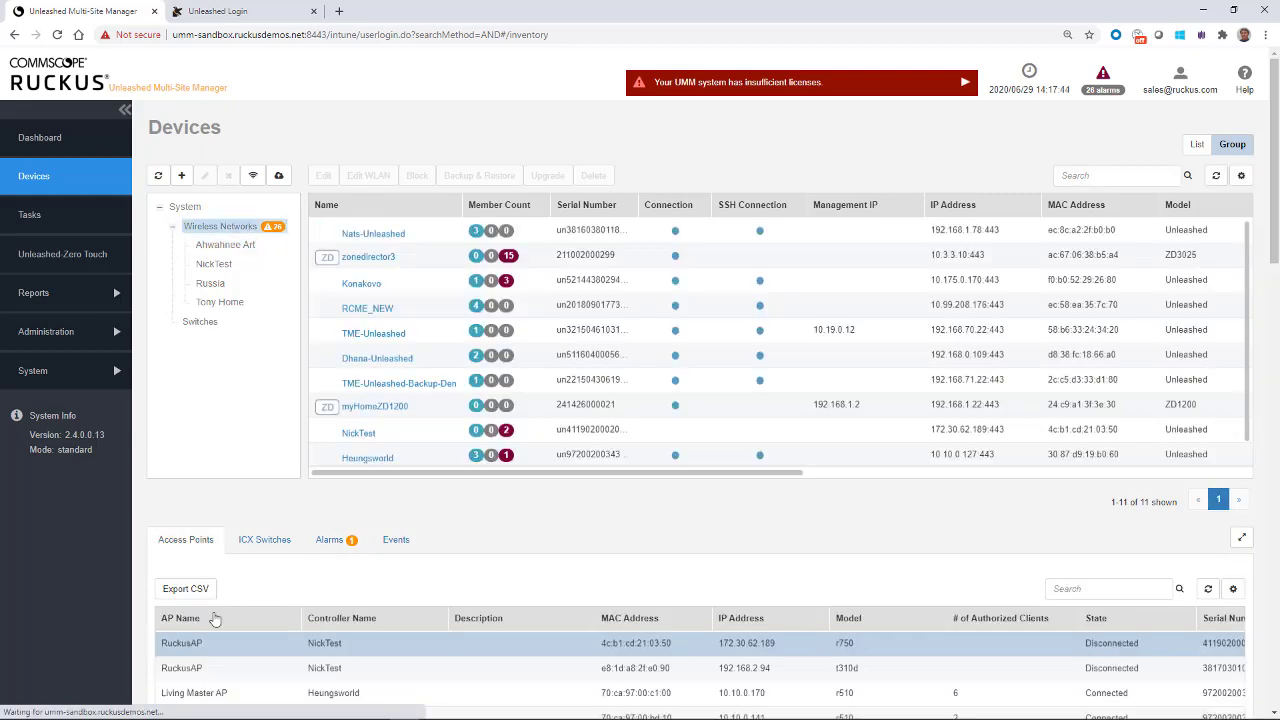
pyautogui.scroll(-3, 290, 600)
pyautogui.scroll(-2, 300, 605)
pyautogui.scroll(3, 301, 606)
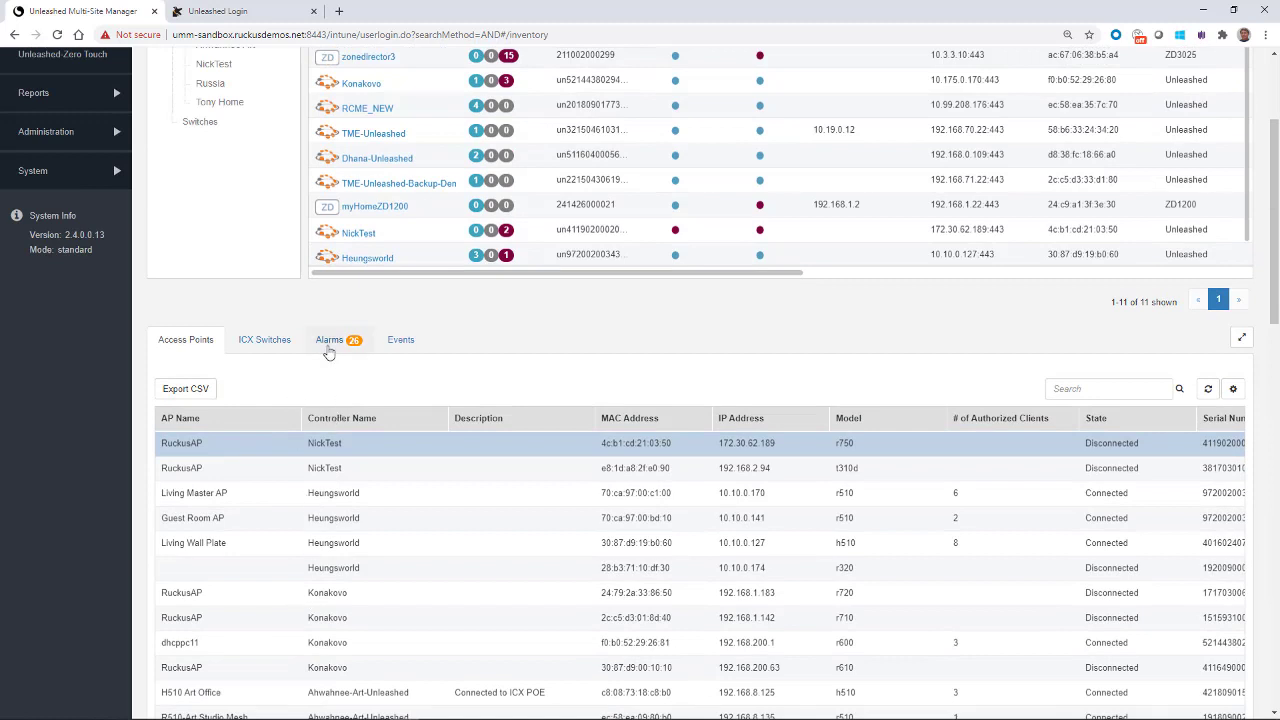
pyautogui.scroll(3, 320, 355)
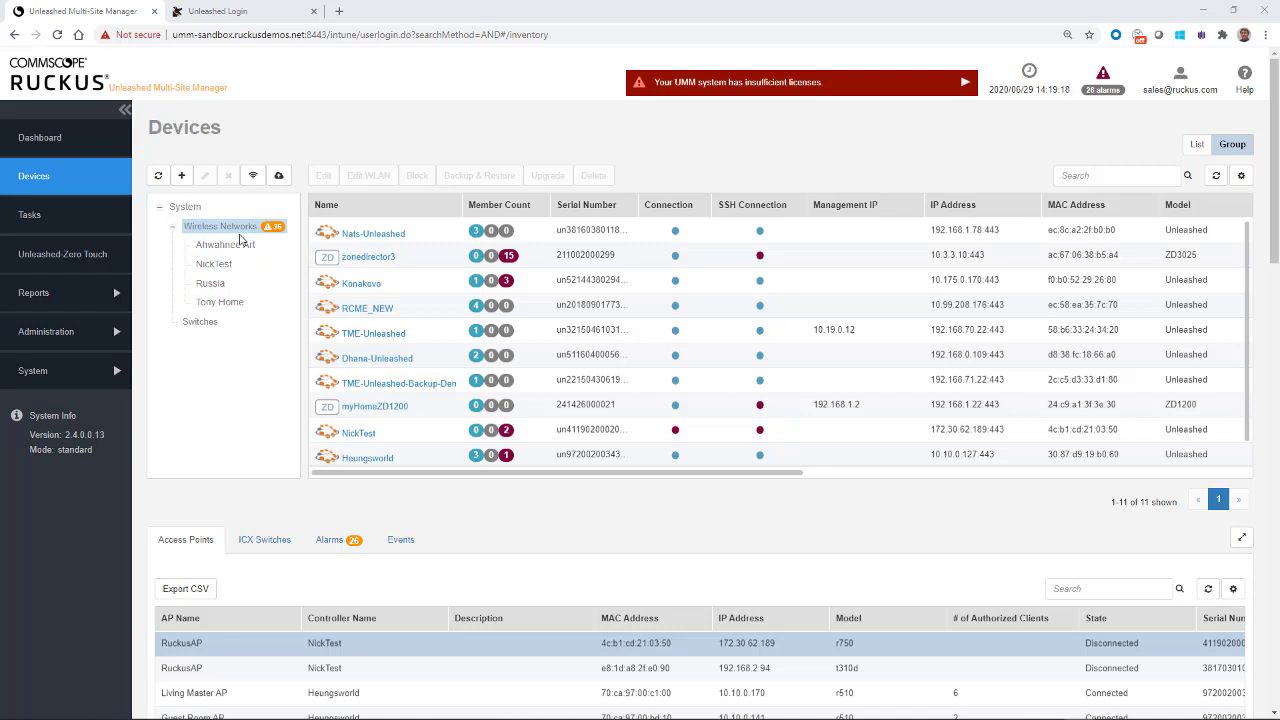
pyautogui.click(200, 322)
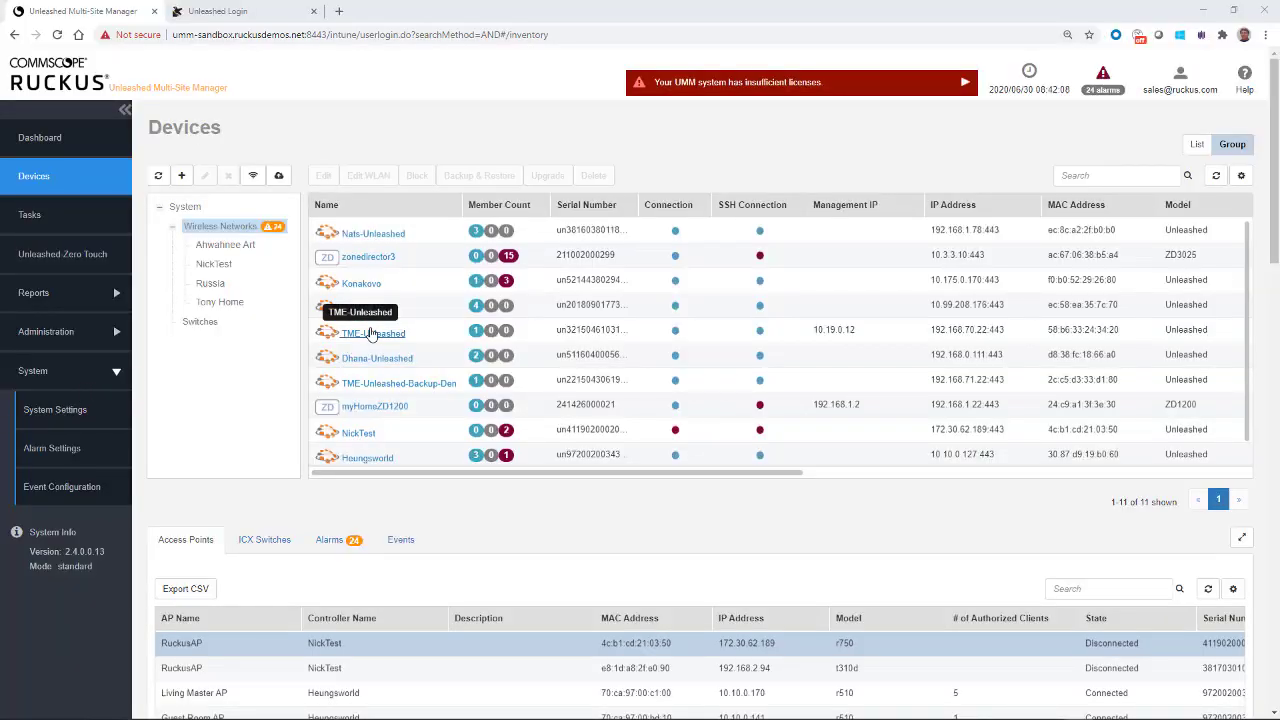
# Step: Filter to the Ahwahnee Art group and show Ahwahnee-Art-Unleashed's General info (IP 192.168.8.134)
pyautogui.click(222, 246)
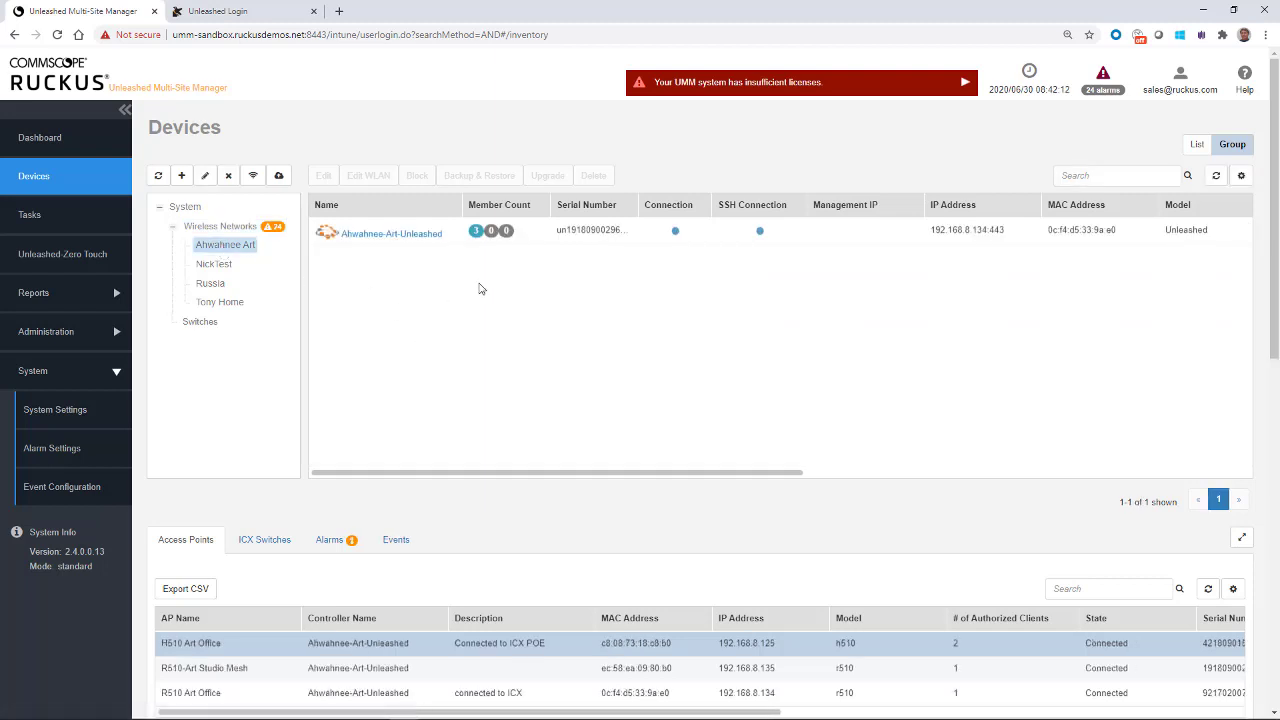
pyautogui.click(580, 236)
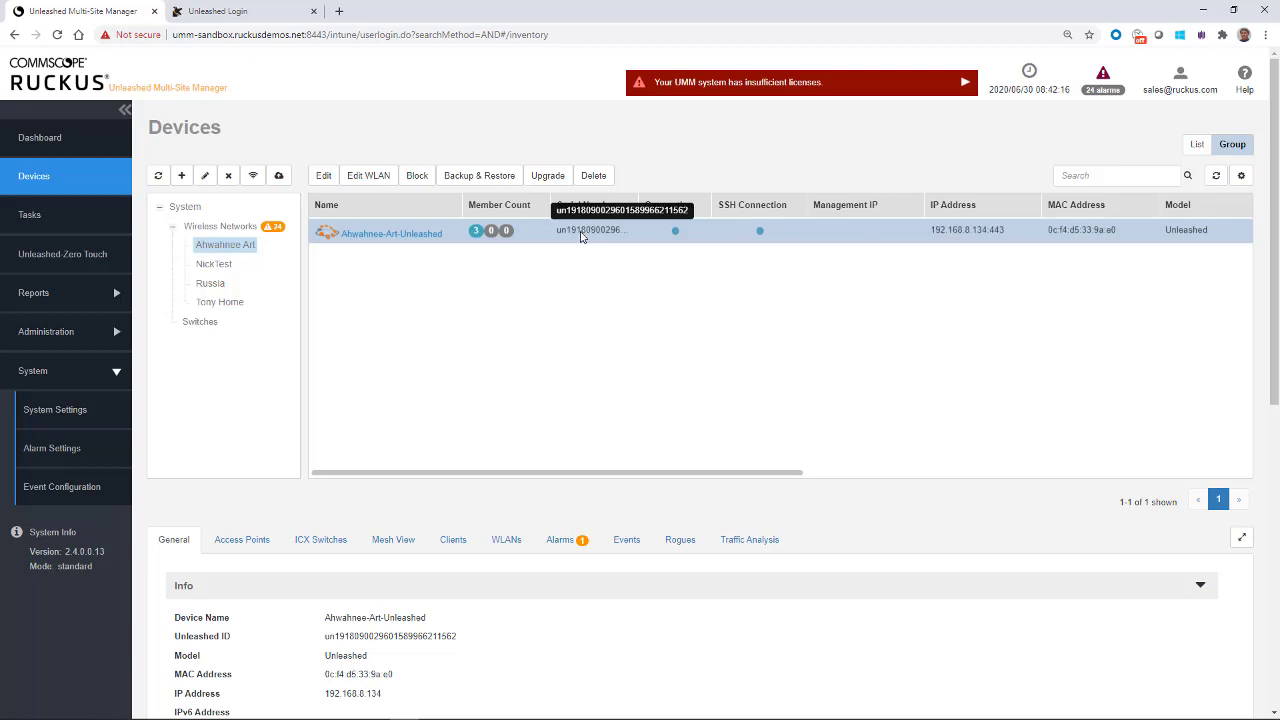
pyautogui.click(469, 183)
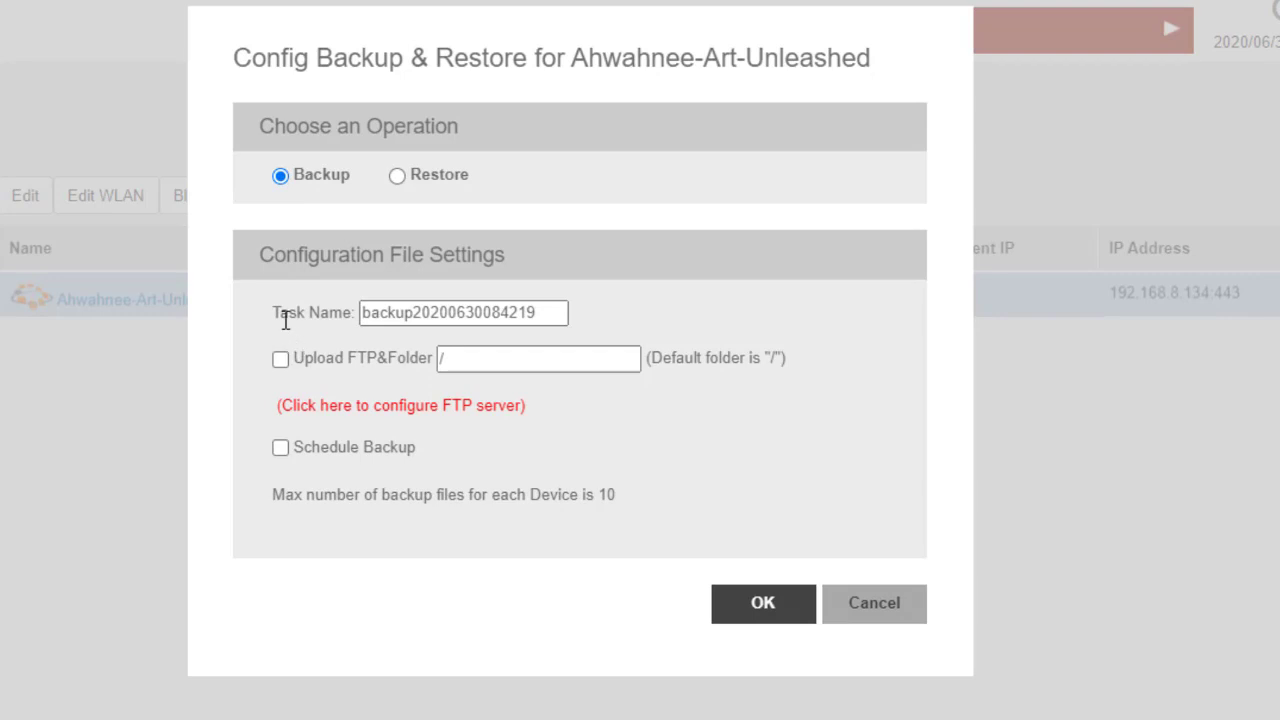
pyautogui.click(538, 313)
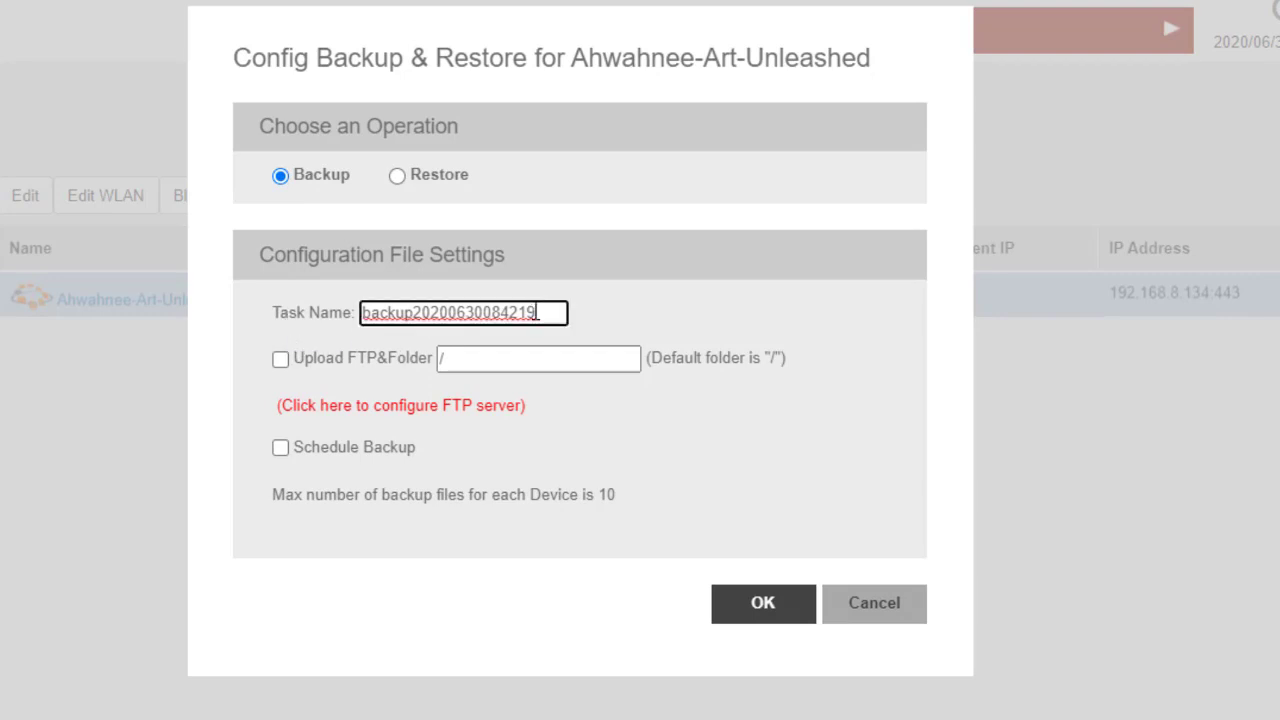
pyautogui.write('_Ar')
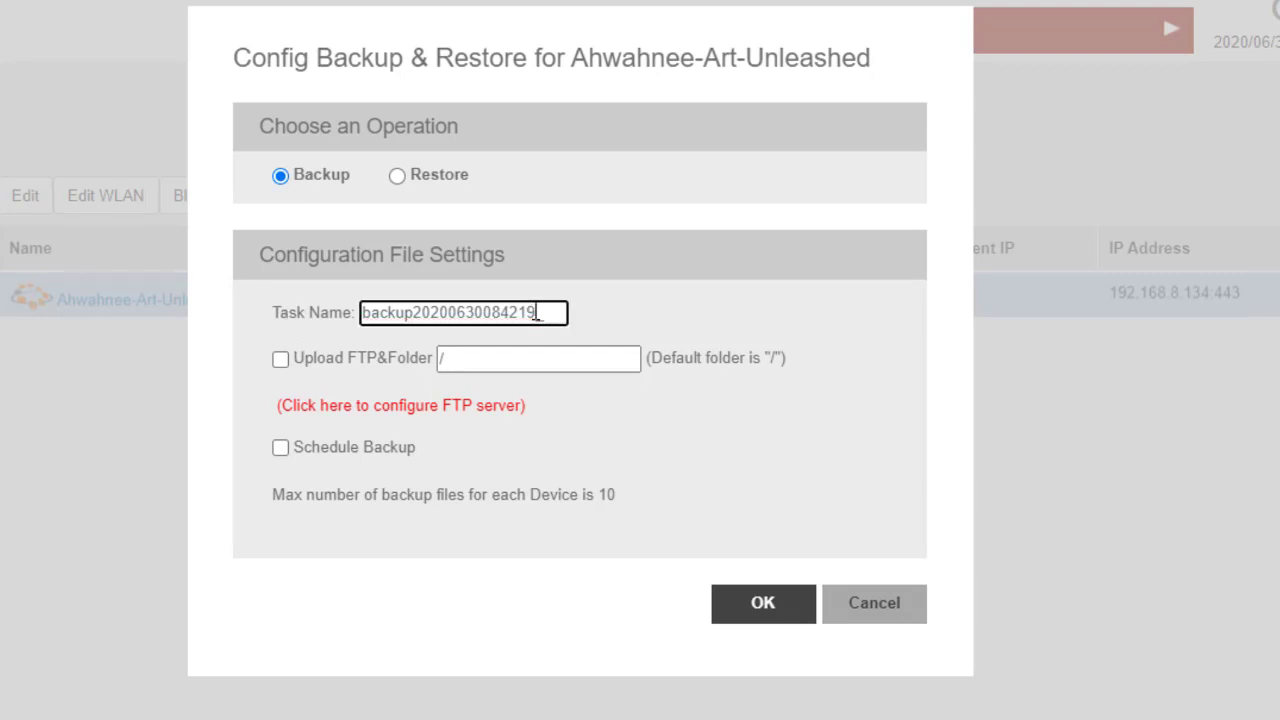
pyautogui.write('t')
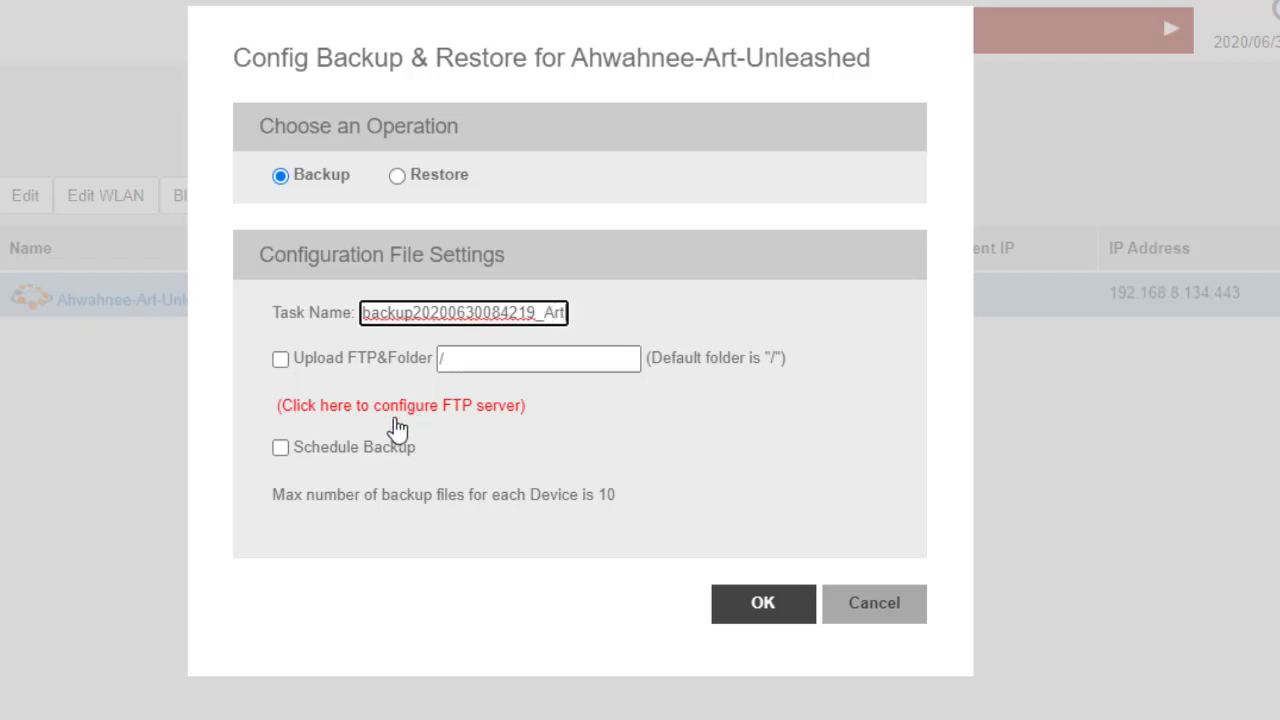
pyautogui.click(280, 448)
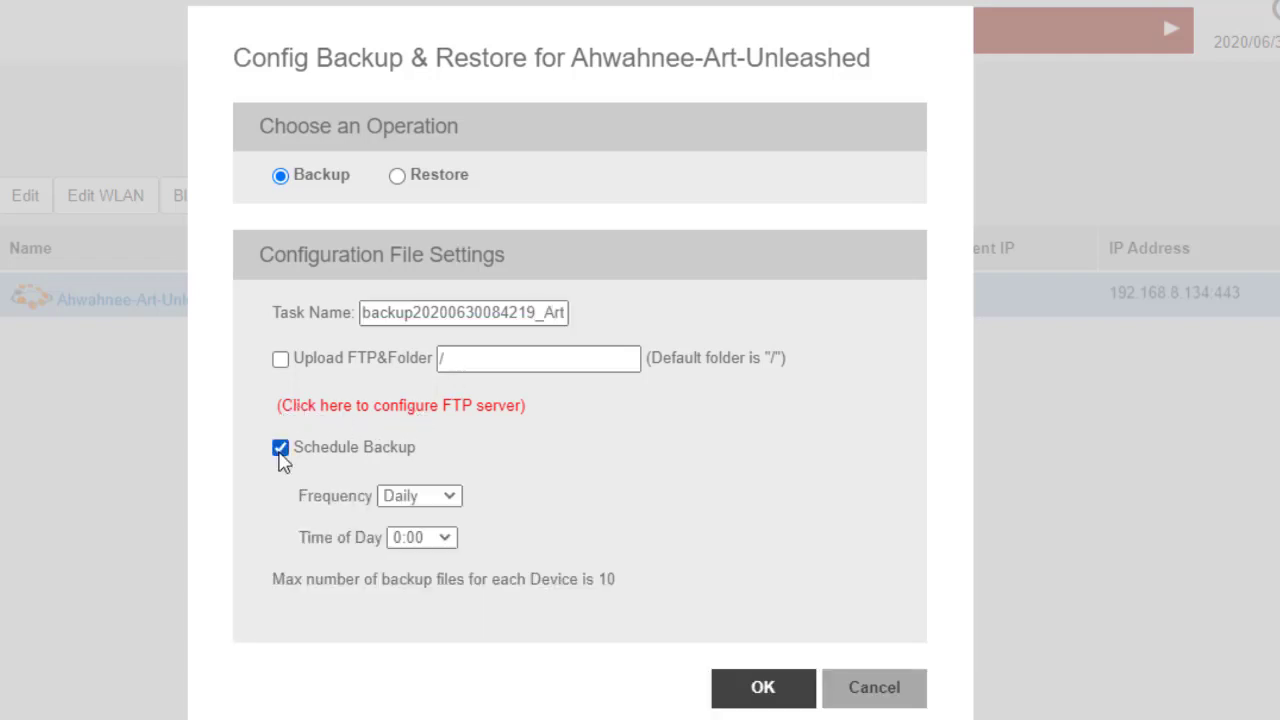
pyautogui.click(452, 505)
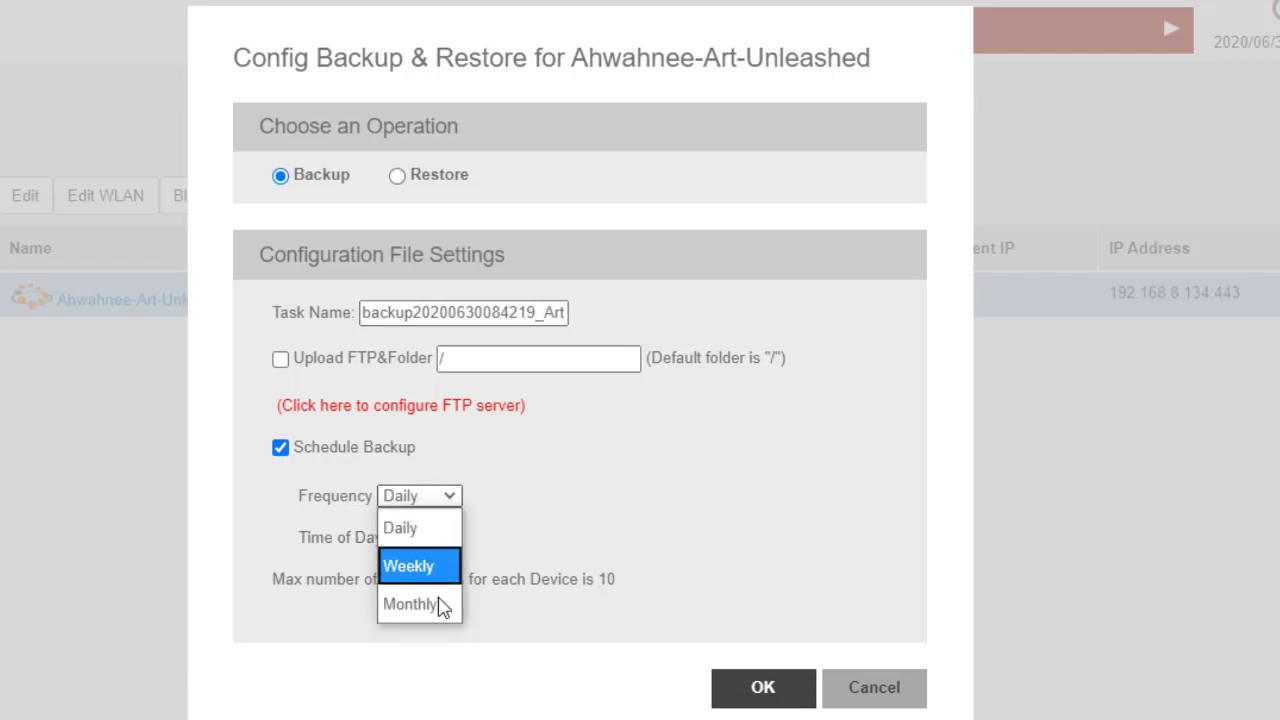
pyautogui.click(438, 618)
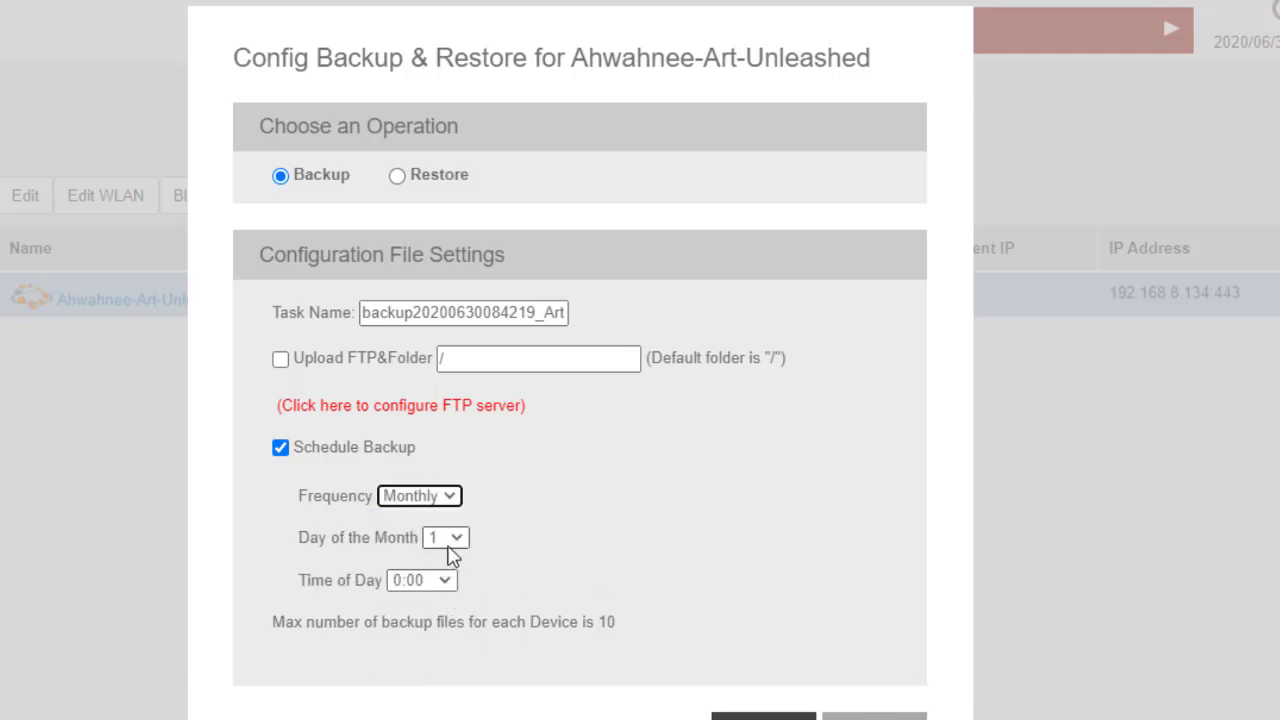
pyautogui.click(430, 581)
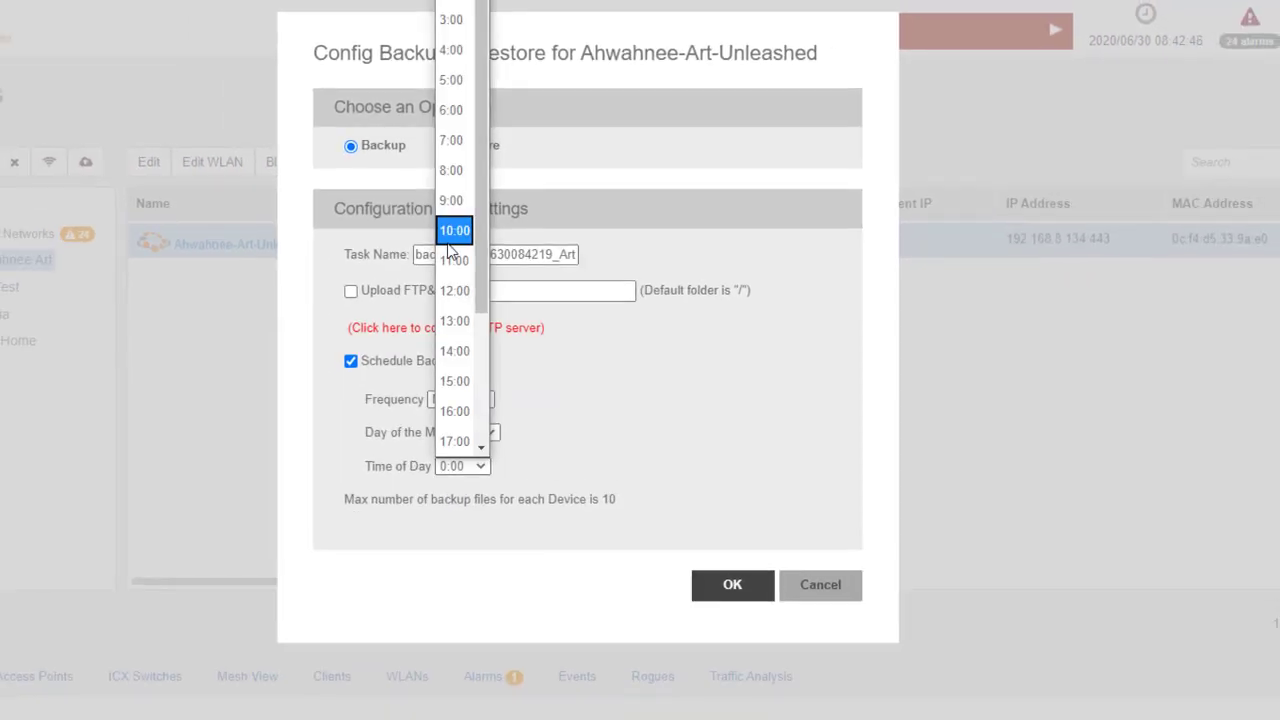
pyautogui.click(450, 238)
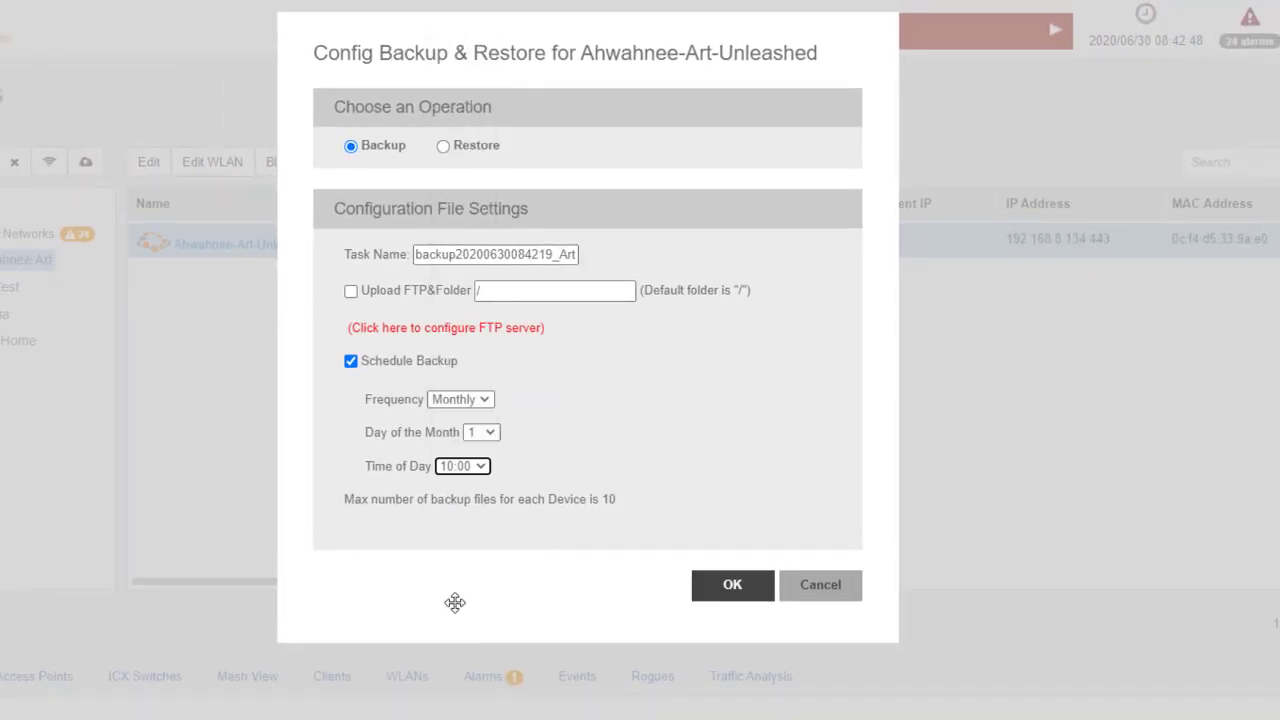
pyautogui.click(731, 594)
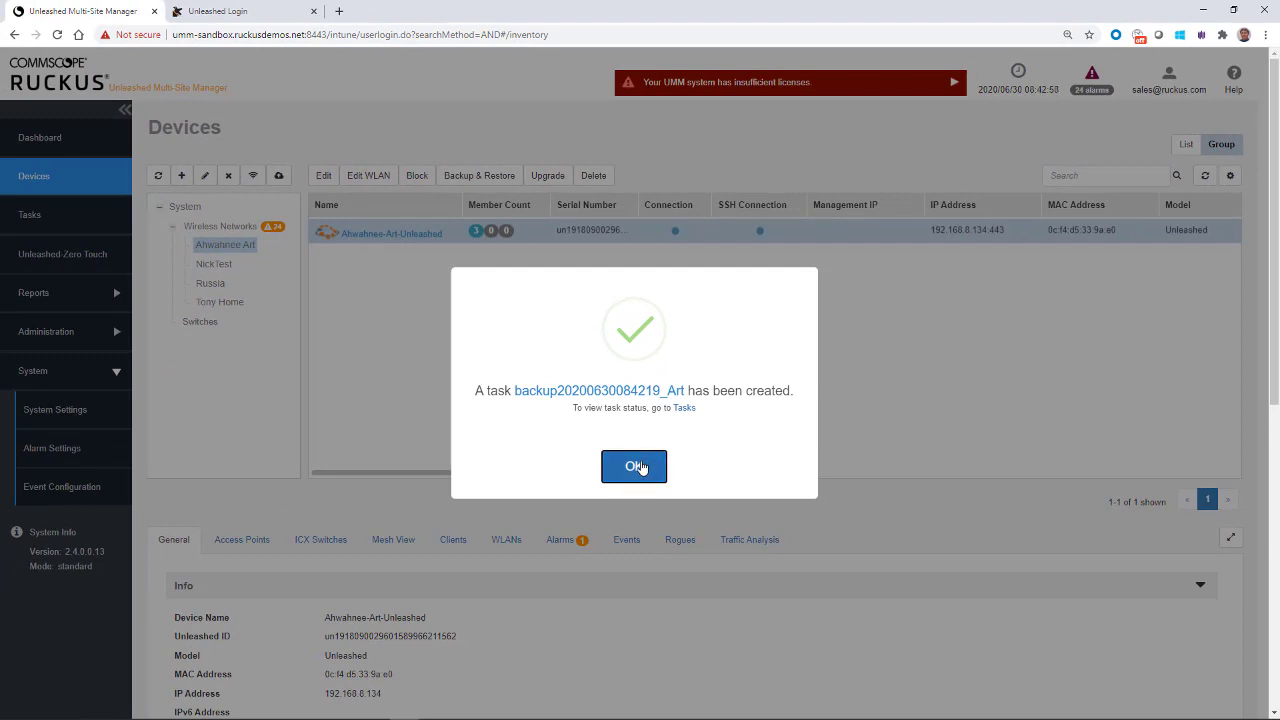
# Step: Open the Tasks list and view backupkonakovo28062020's details: a successful Jun 28 2020 Konakovo backup
pyautogui.click(640, 462)
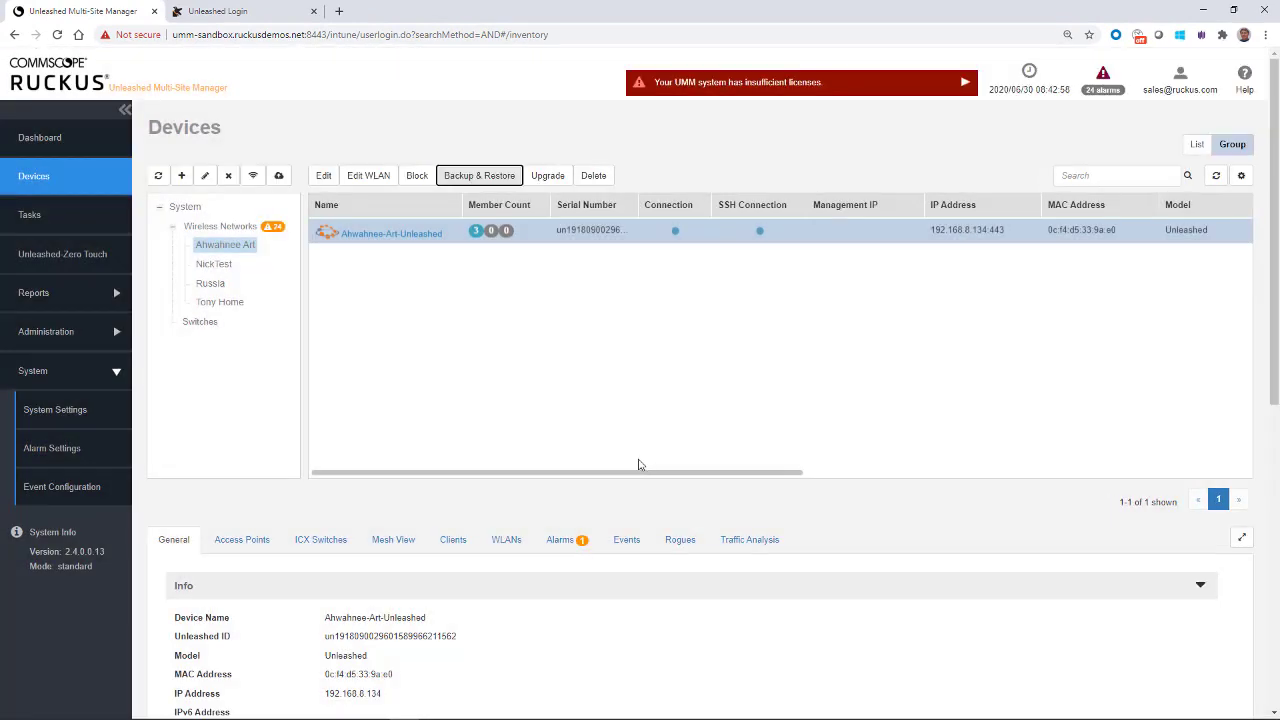
pyautogui.click(33, 218)
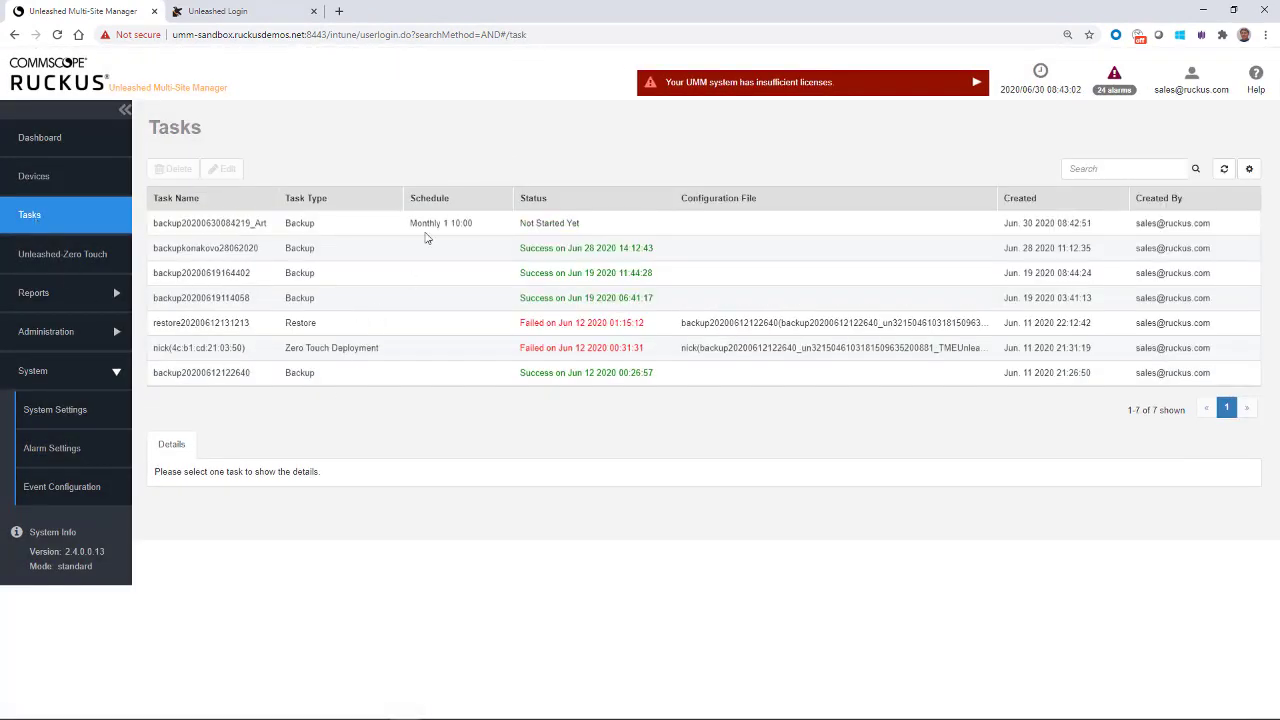
pyautogui.click(433, 223)
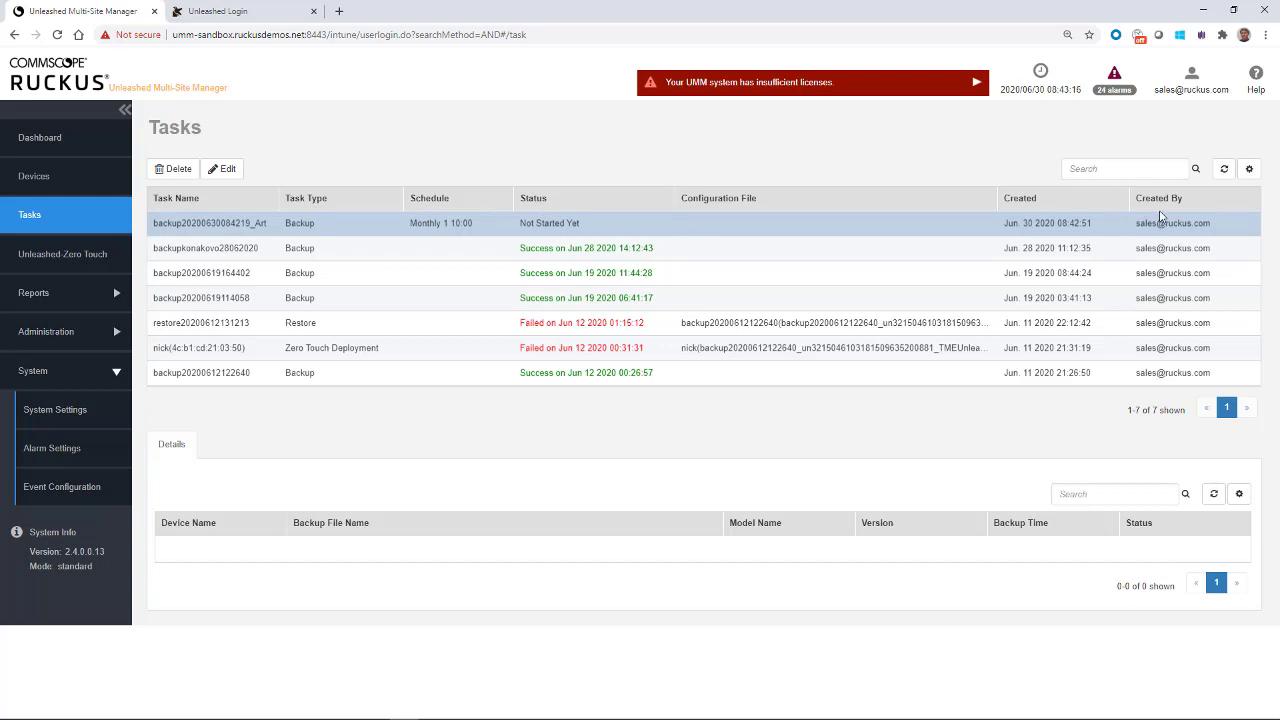
pyautogui.click(548, 253)
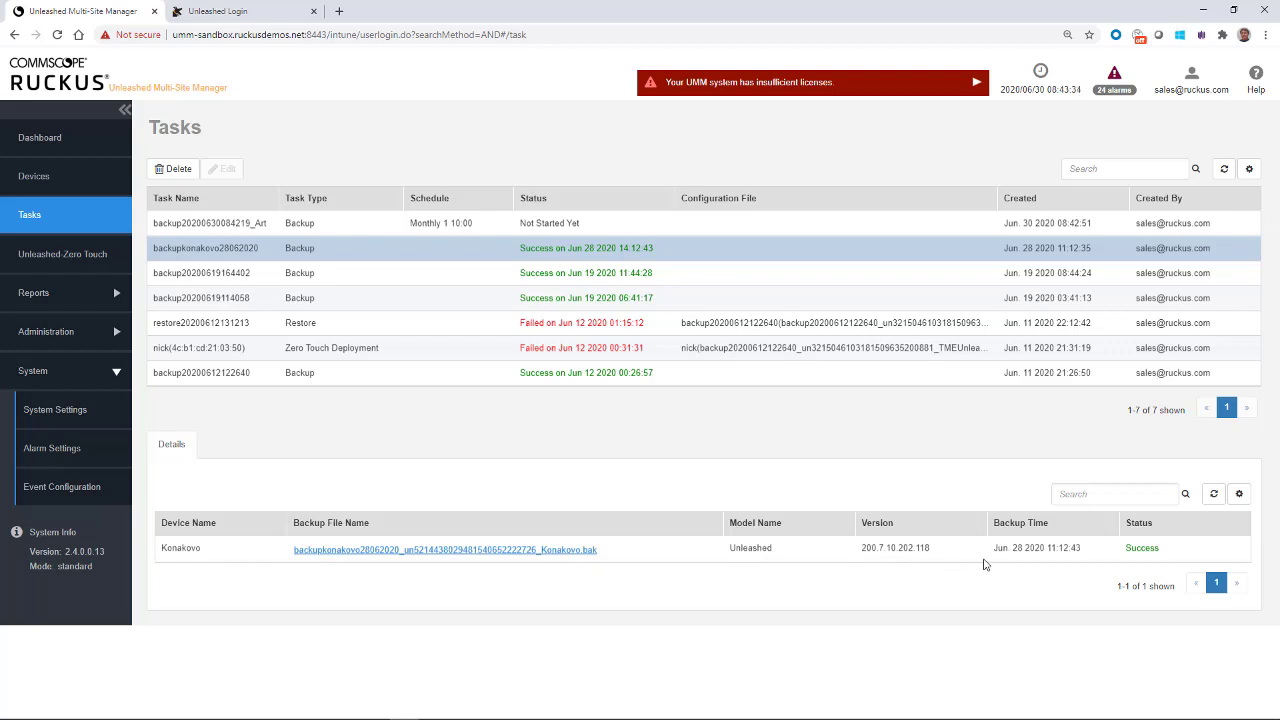
pyautogui.moveTo(460, 275); pyautogui.dragTo(445, 208)
pyautogui.click(434, 222)
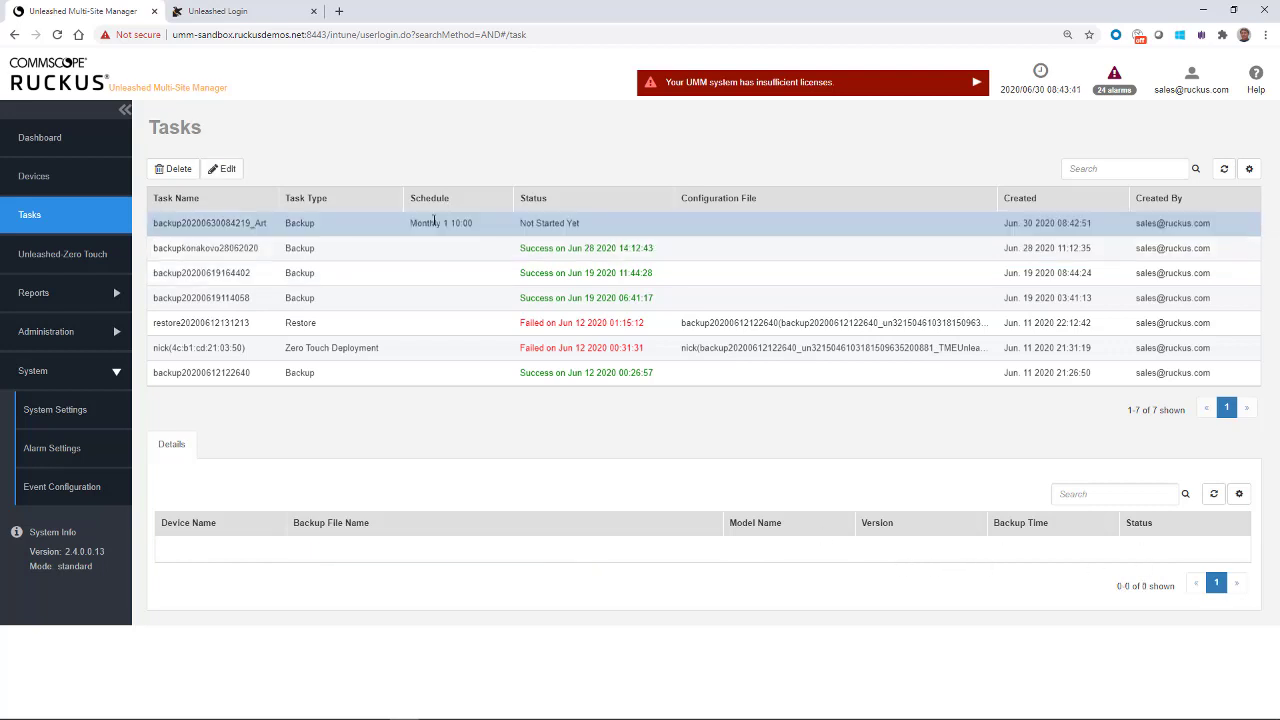
pyautogui.click(176, 172)
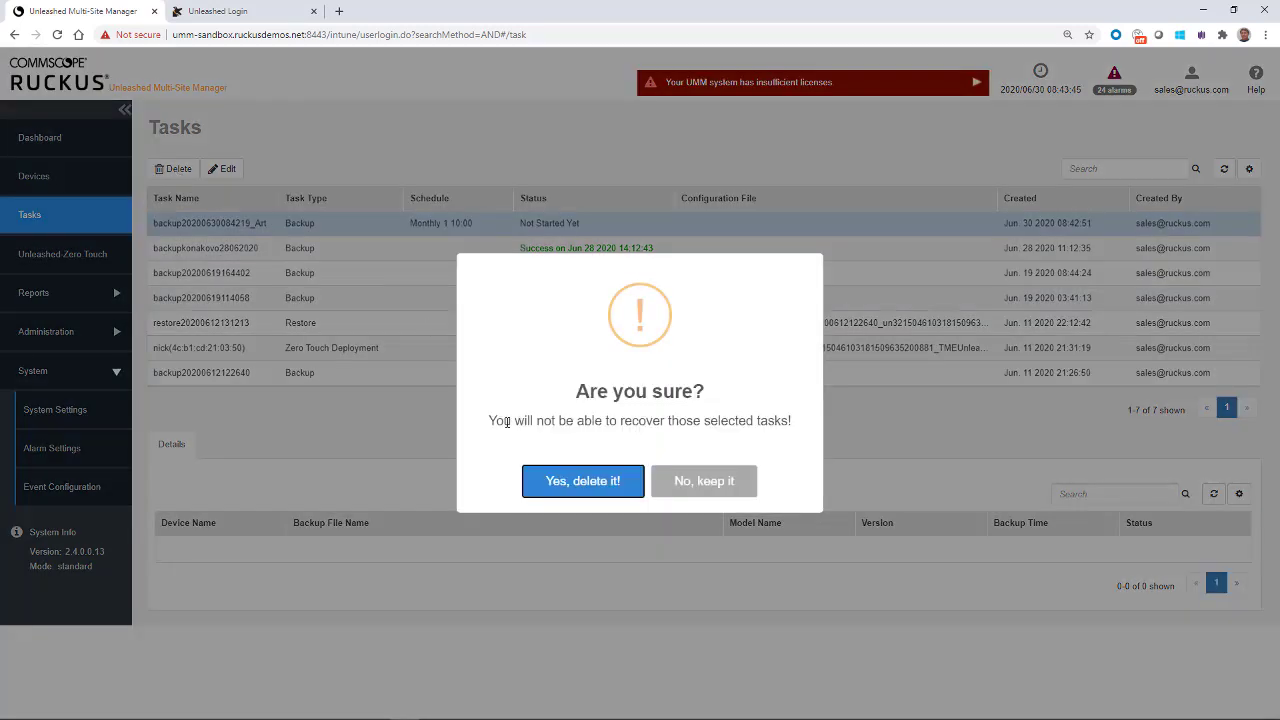
pyautogui.click(556, 480)
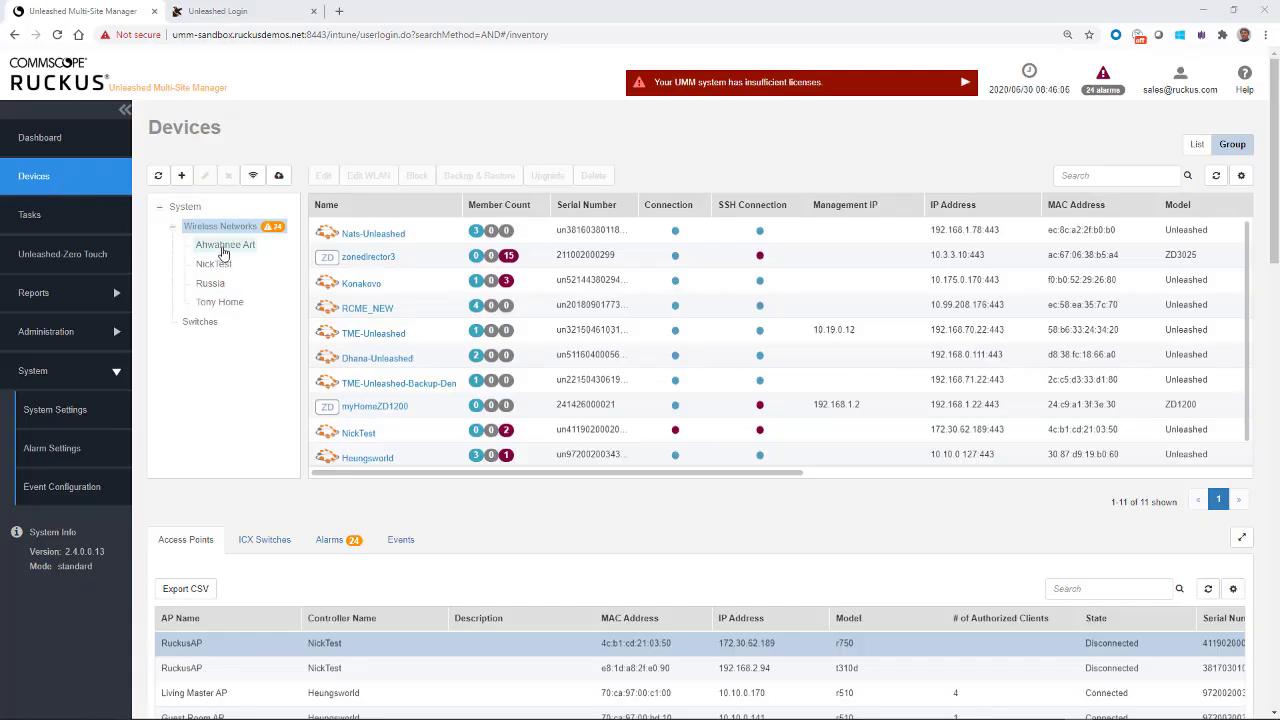
pyautogui.click(224, 247)
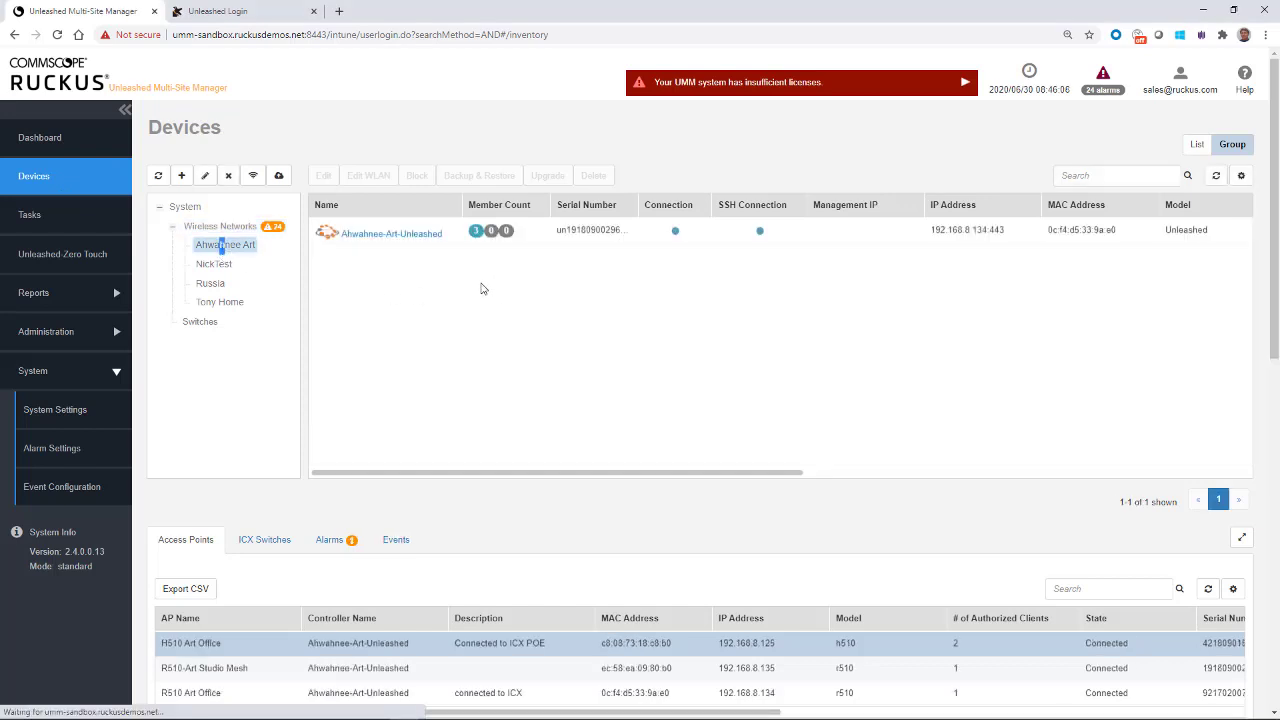
pyautogui.click(592, 232)
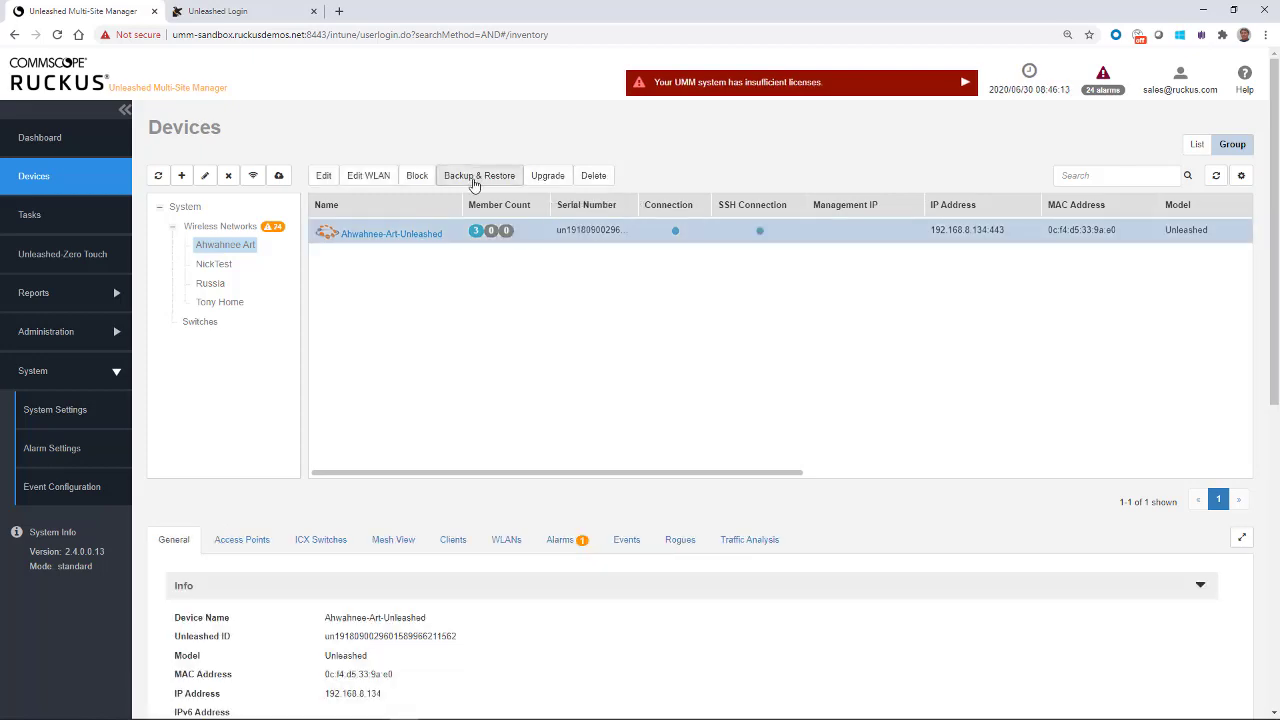
pyautogui.click(477, 178)
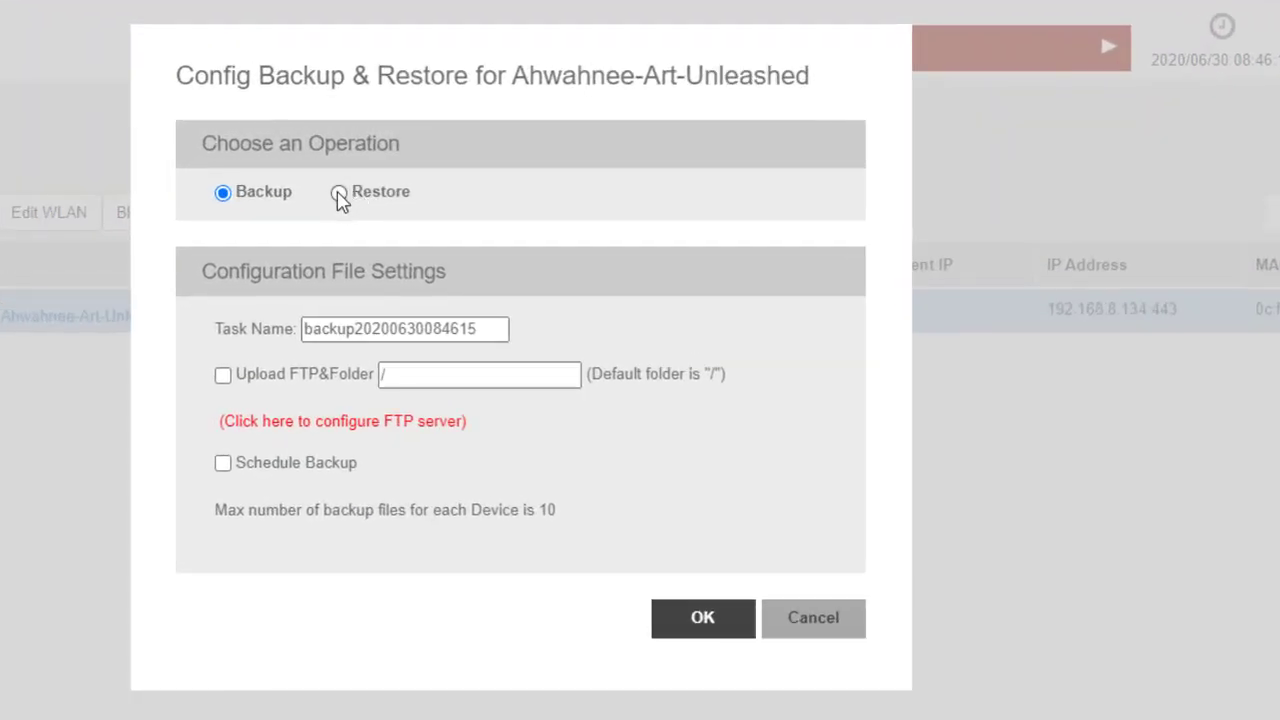
pyautogui.click(339, 193)
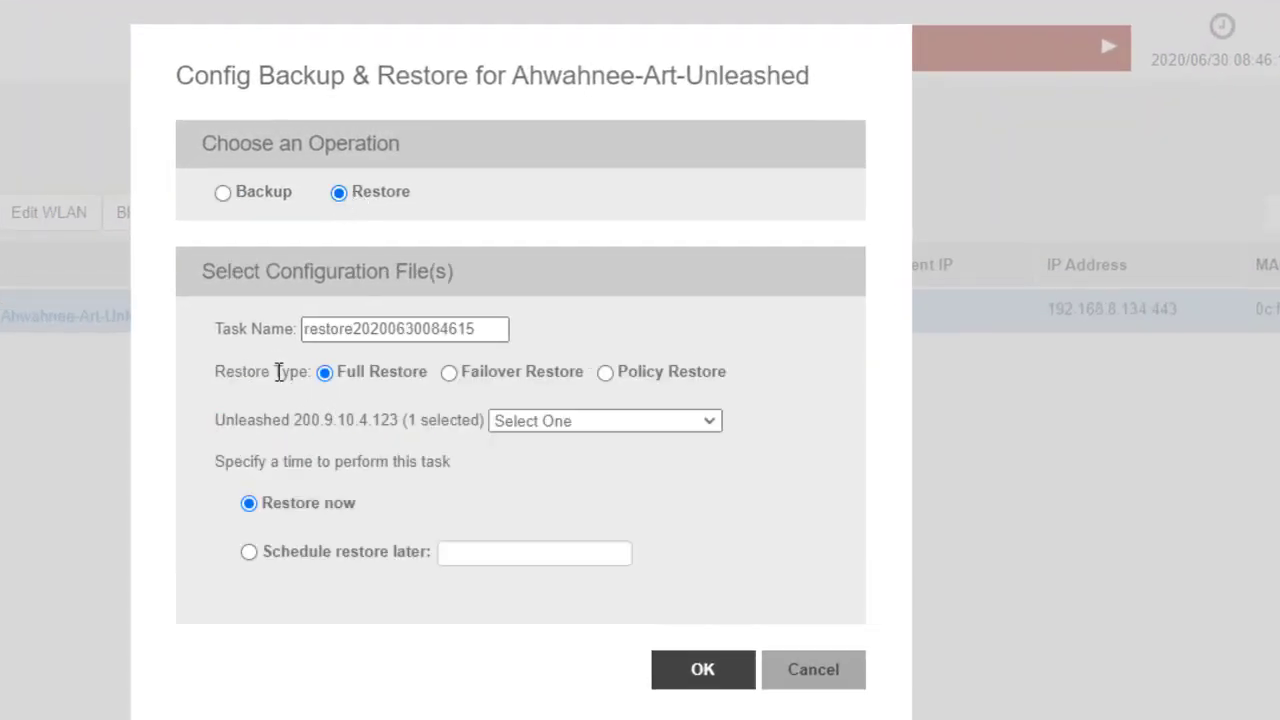
pyautogui.click(493, 327)
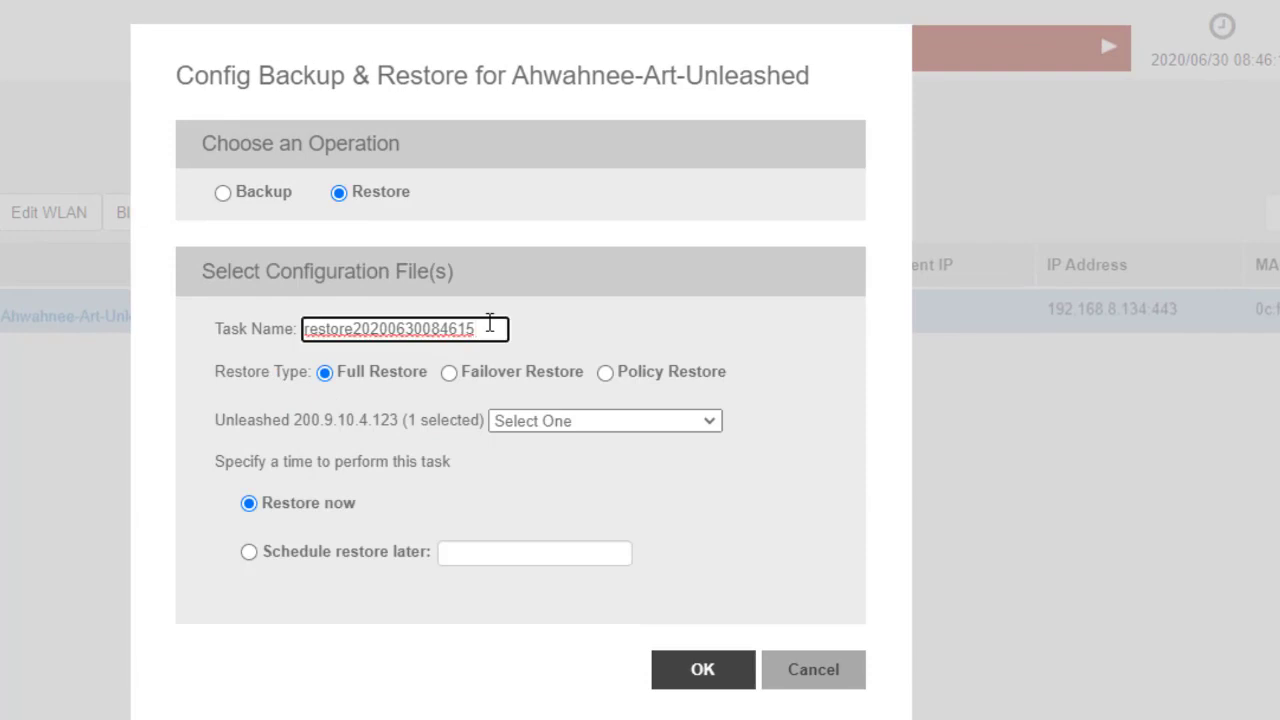
pyautogui.write('_Art')
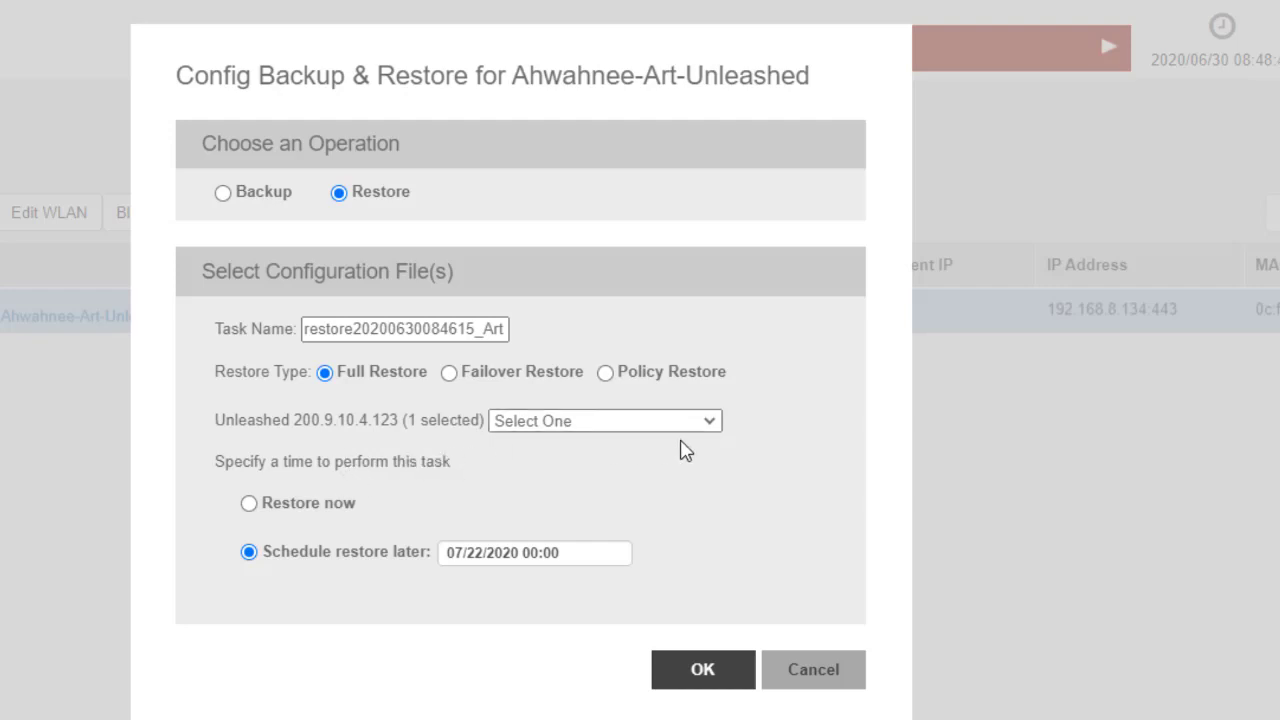
pyautogui.click(711, 424)
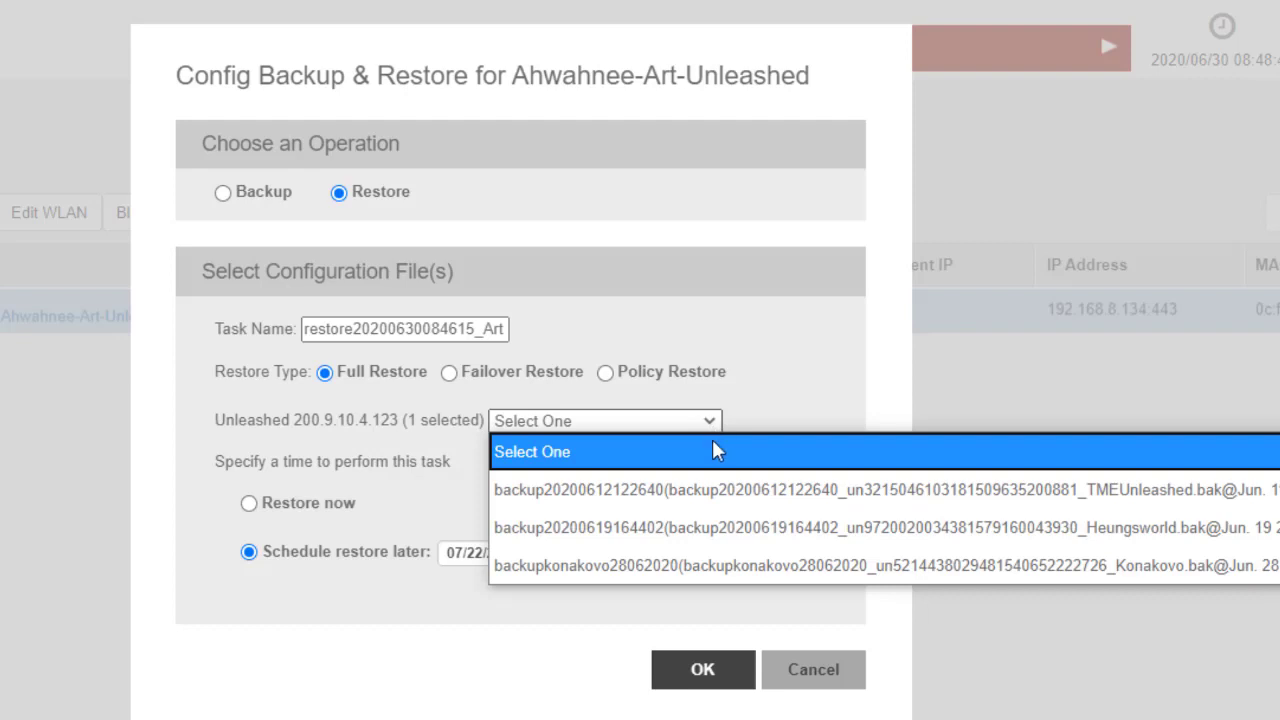
pyautogui.click(720, 492)
pyautogui.click(249, 503)
pyautogui.click(252, 553)
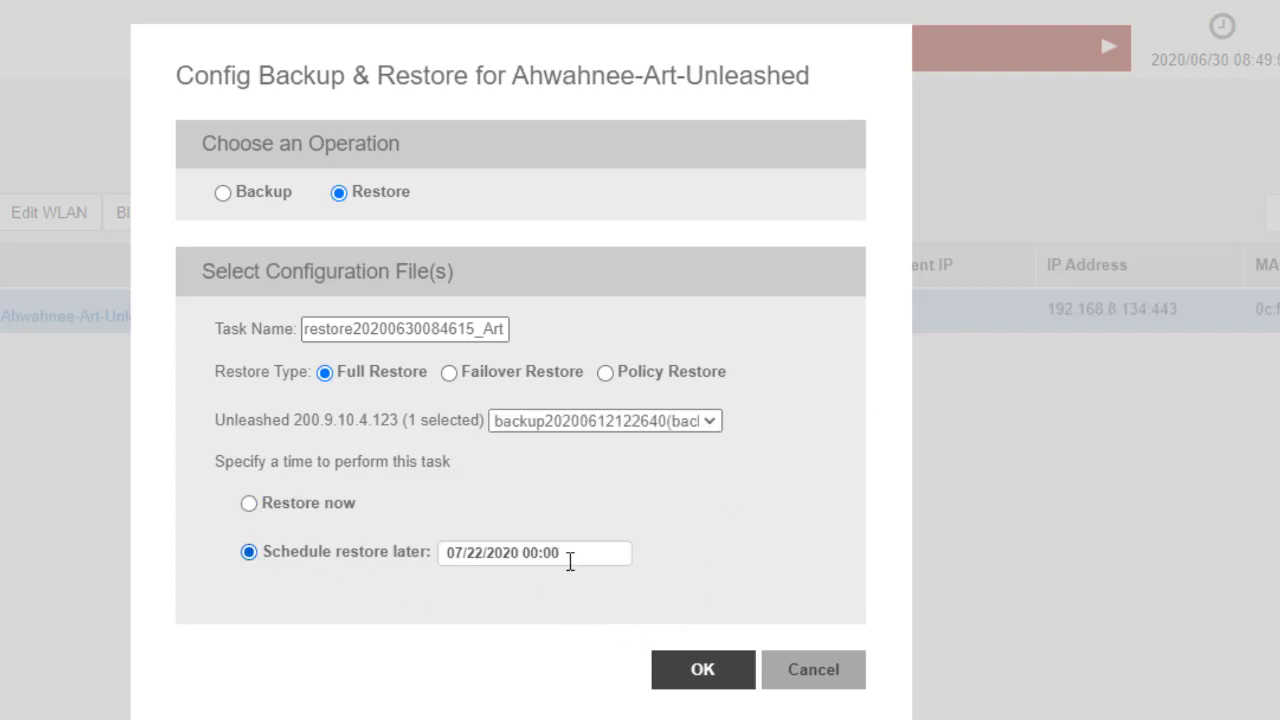
pyautogui.click(572, 558)
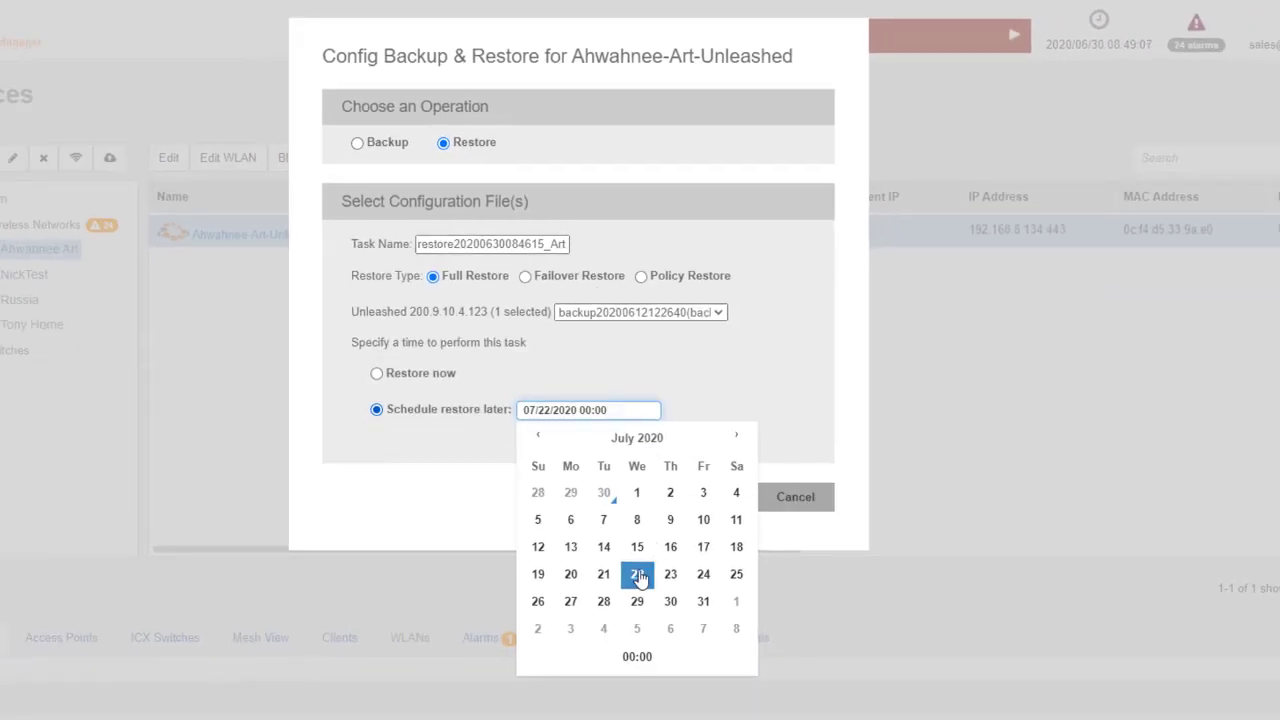
pyautogui.click(451, 502)
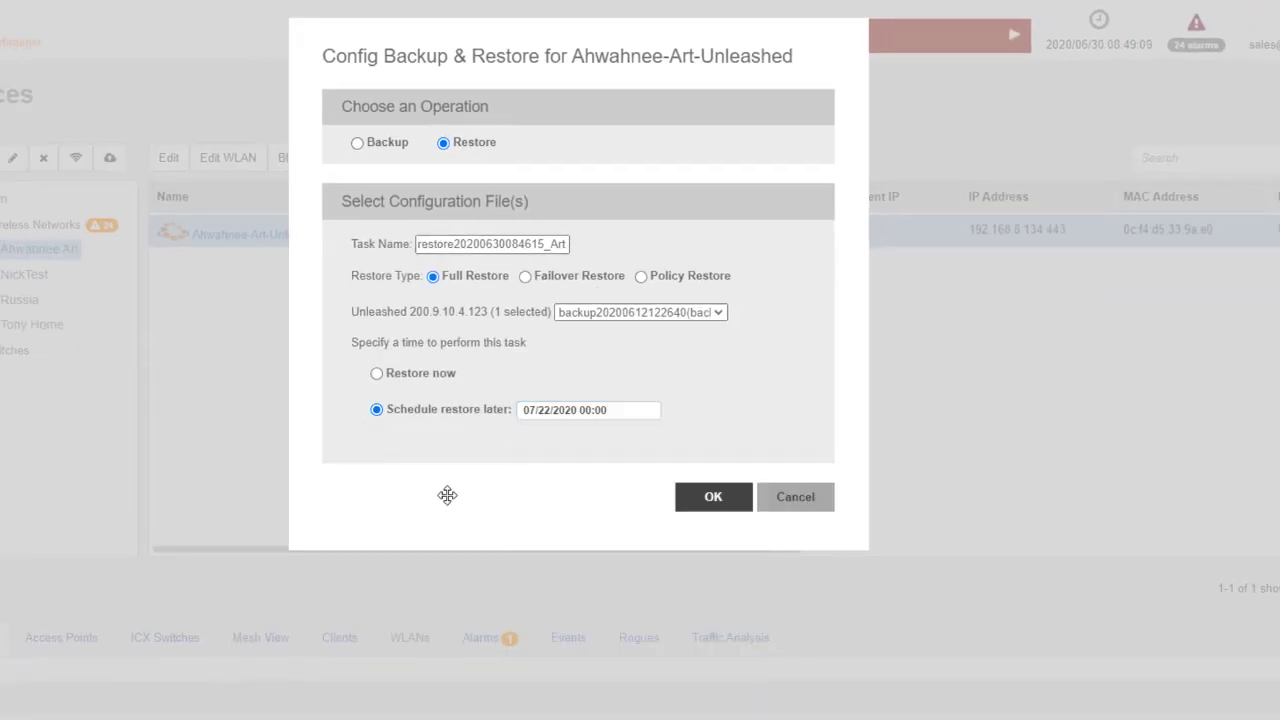
pyautogui.click(703, 506)
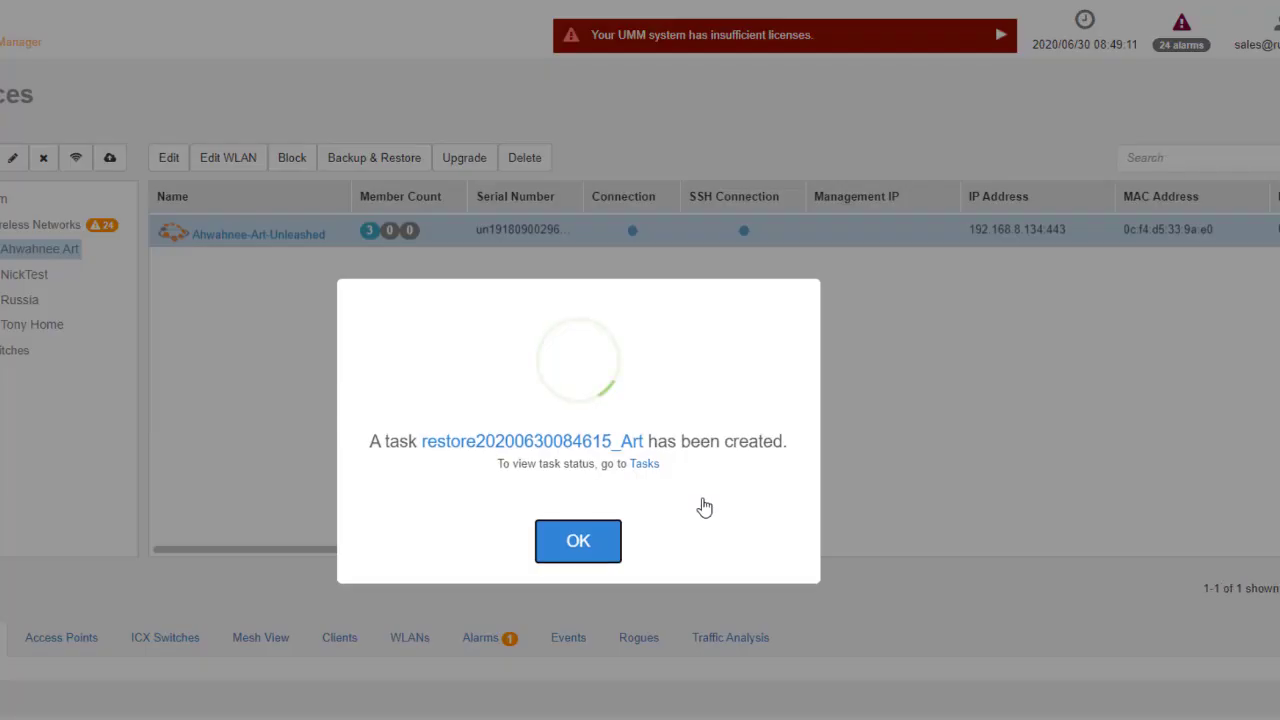
pyautogui.click(580, 540)
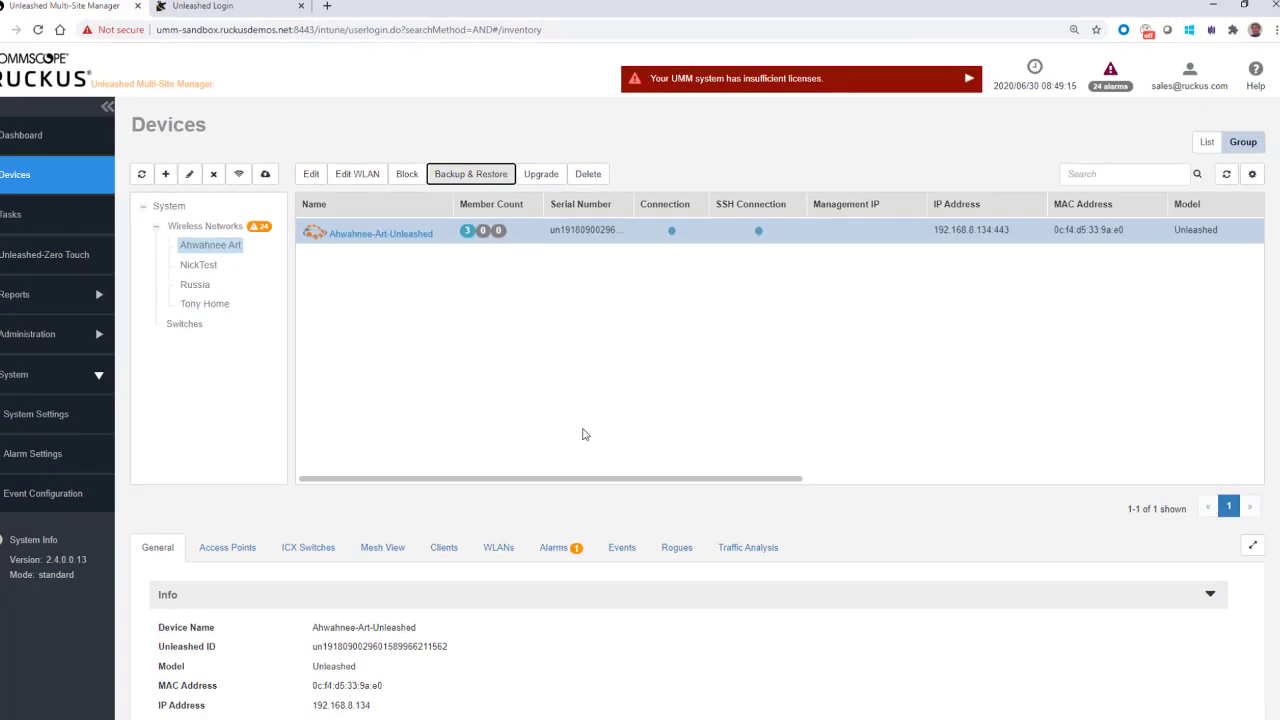
pyautogui.click(14, 216)
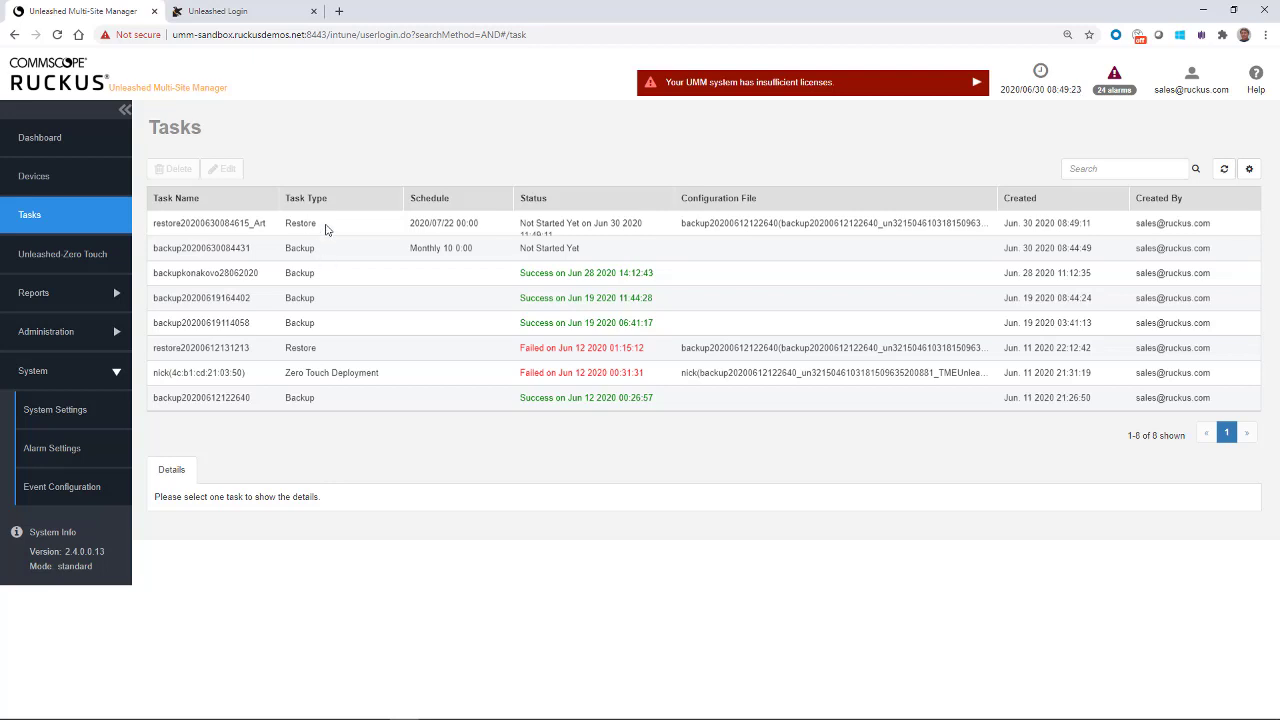
pyautogui.click(597, 226)
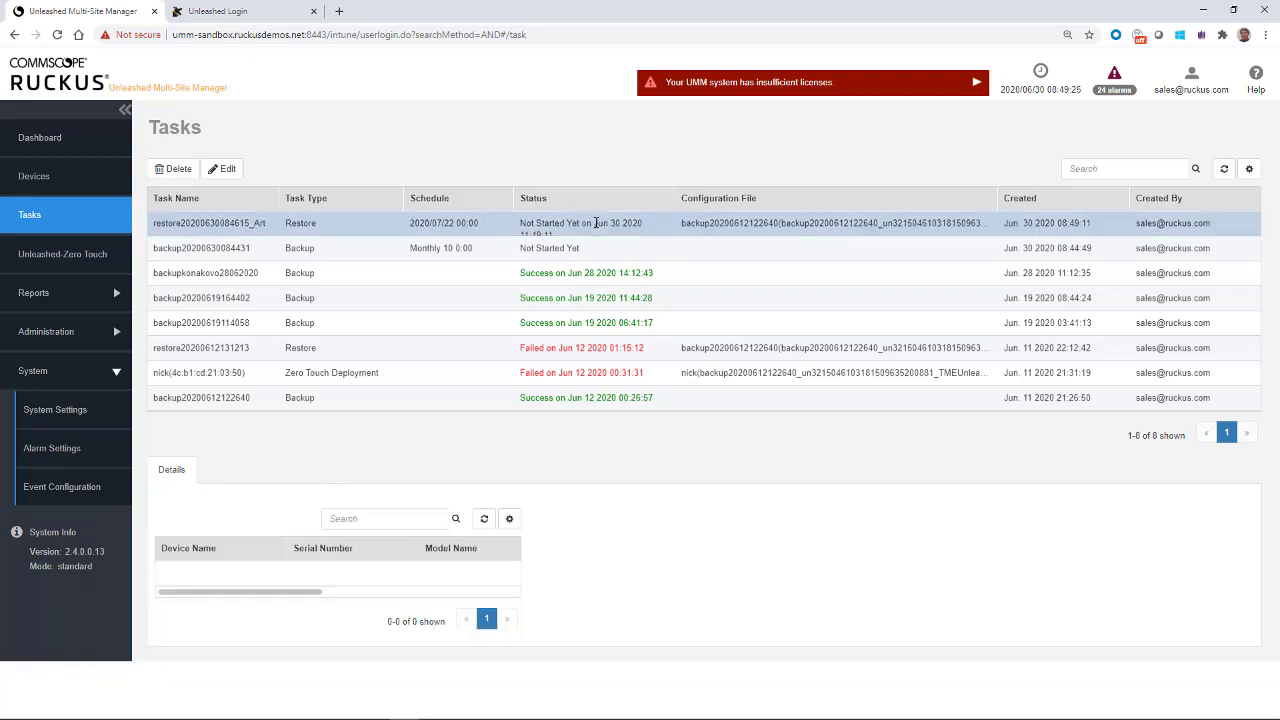
pyautogui.click(174, 168)
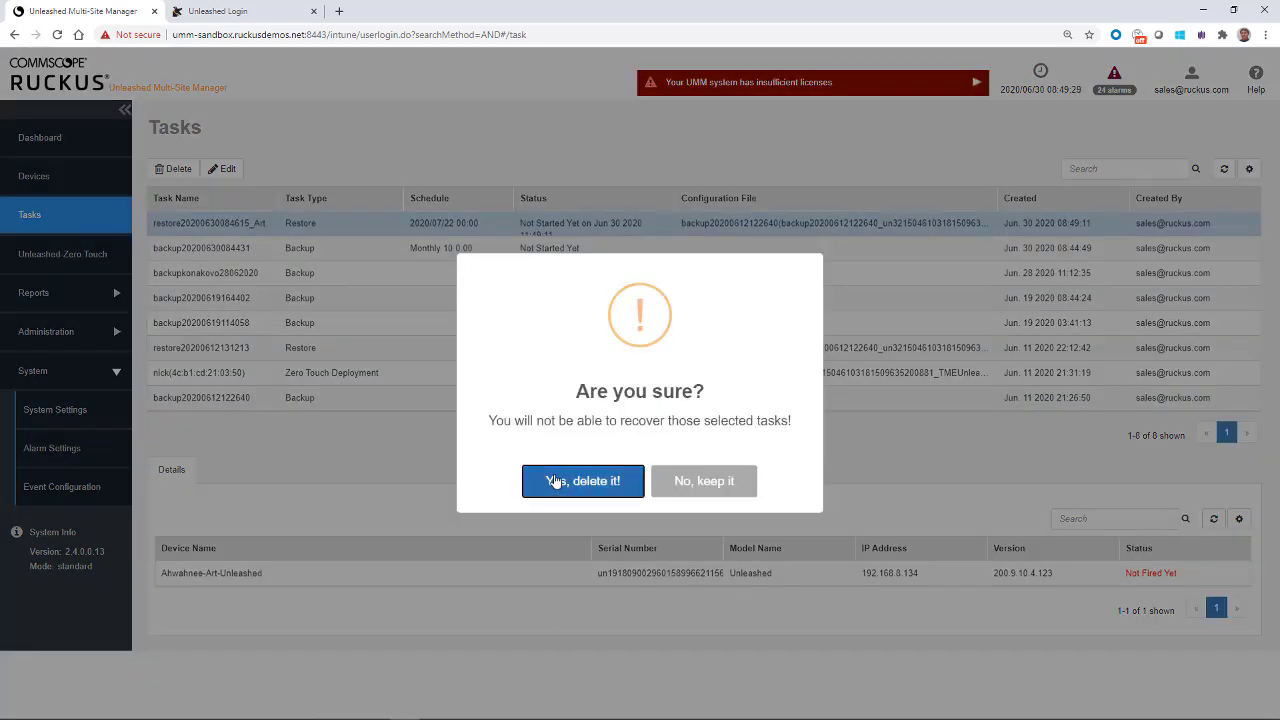
pyautogui.click(556, 481)
pyautogui.click(654, 492)
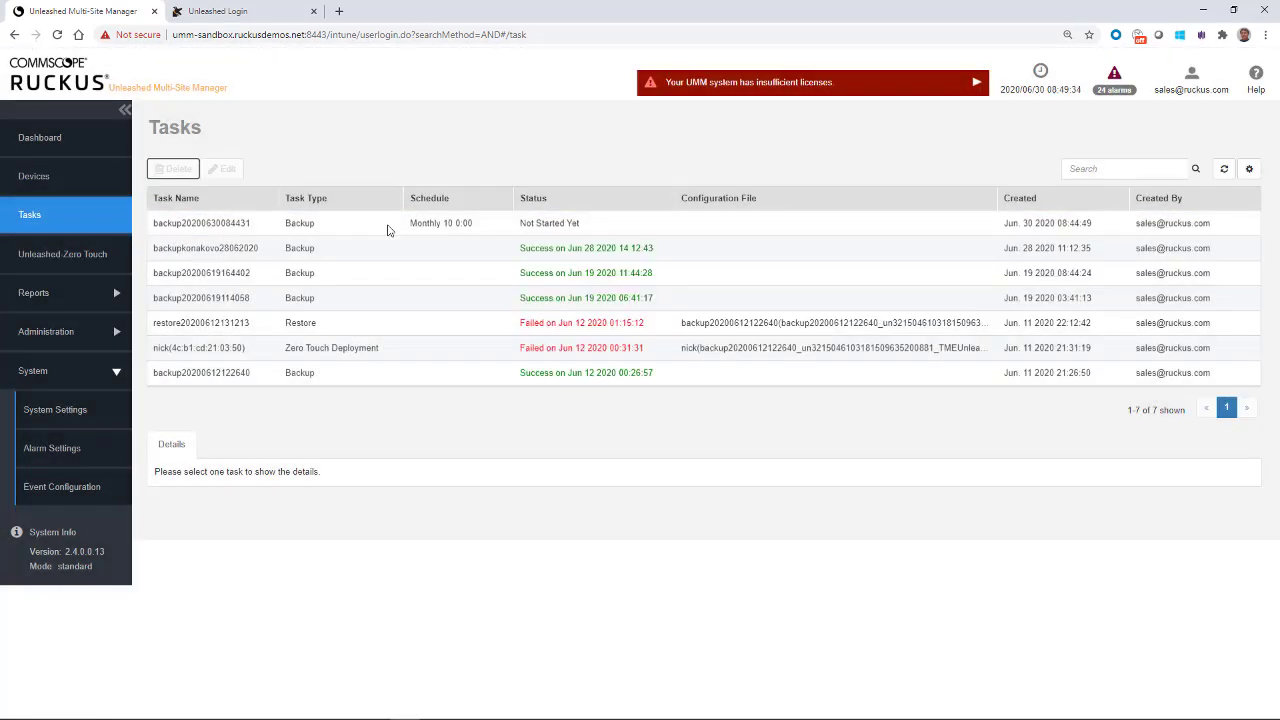
pyautogui.click(350, 228)
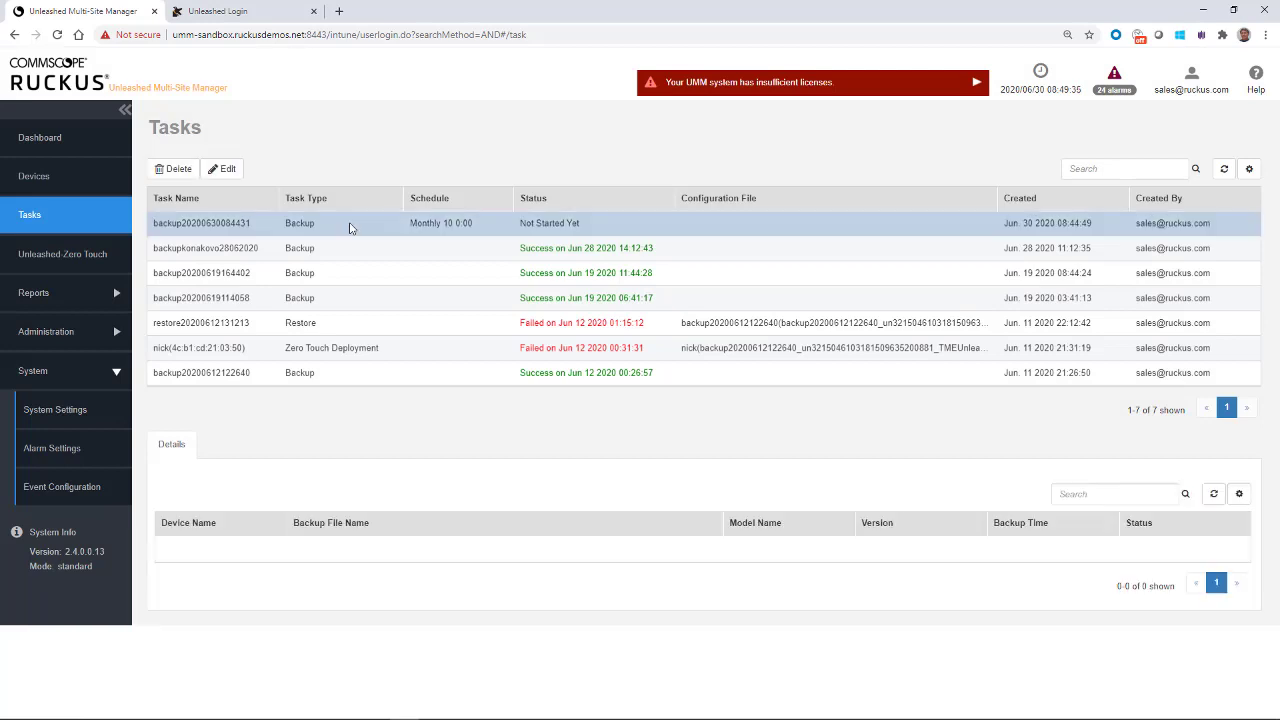
pyautogui.click(176, 169)
pyautogui.click(556, 481)
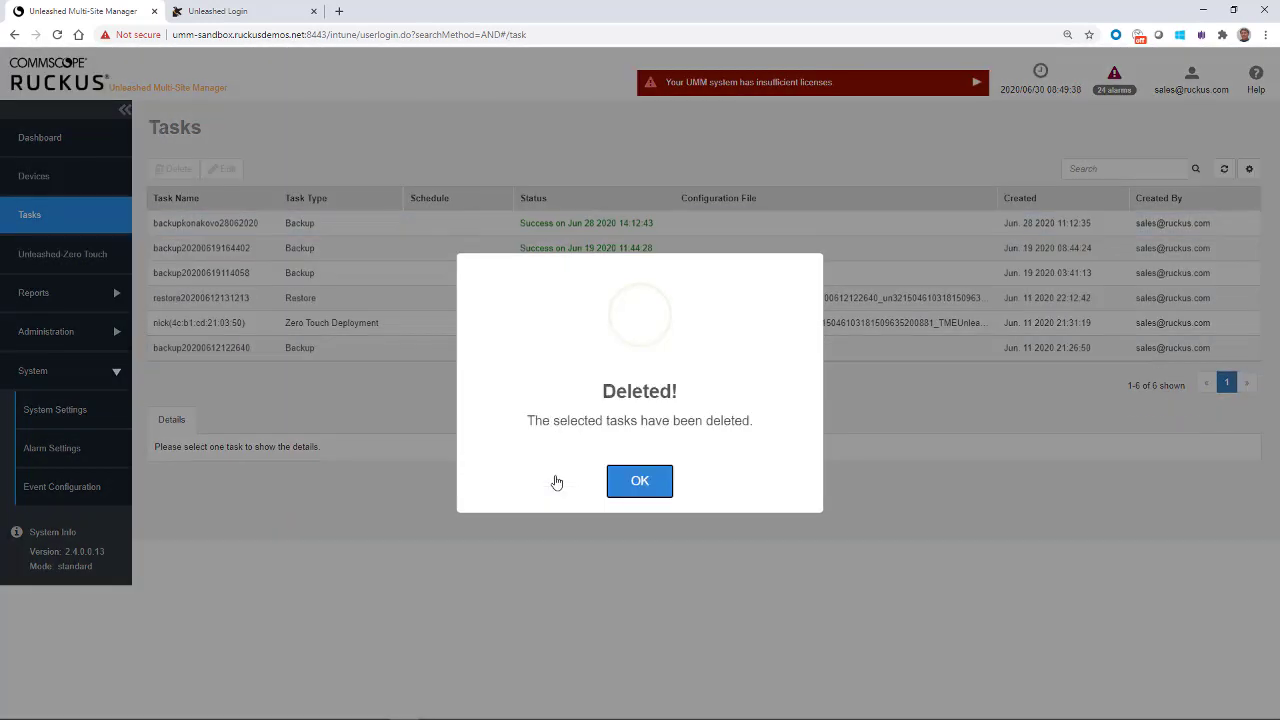